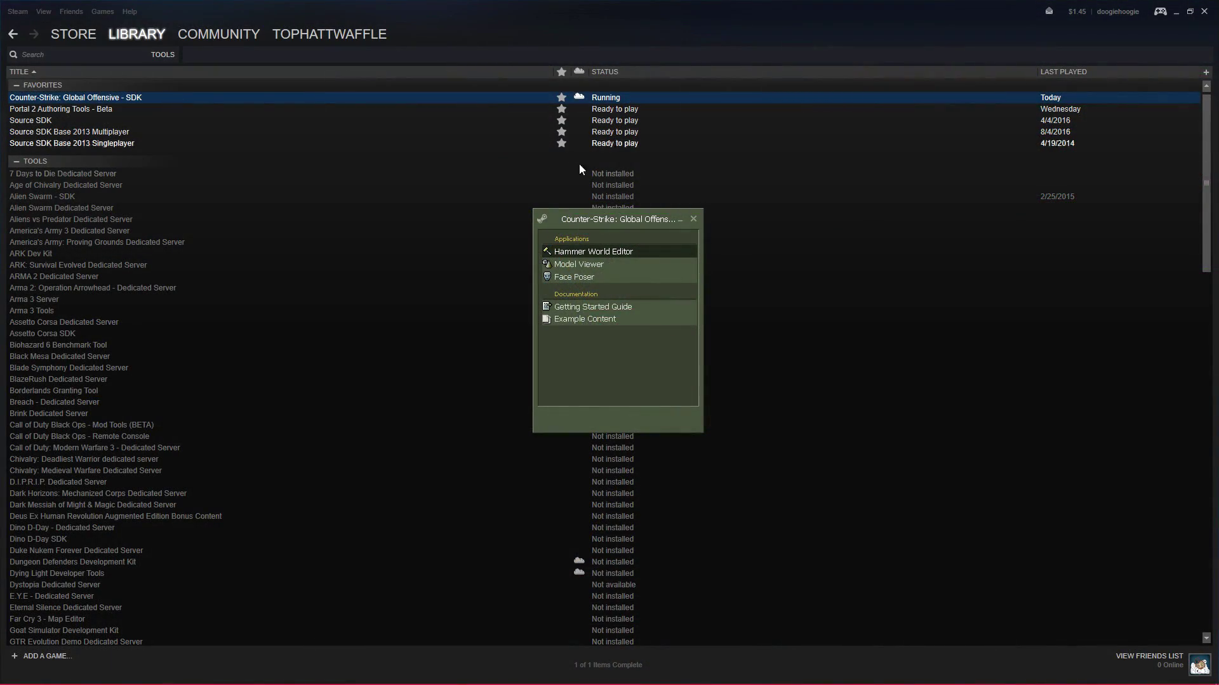
- Launch Hammer World Editor from the SDK launcher and look over the rooftops and courtyard of the de_metro map
double_click(660, 249)
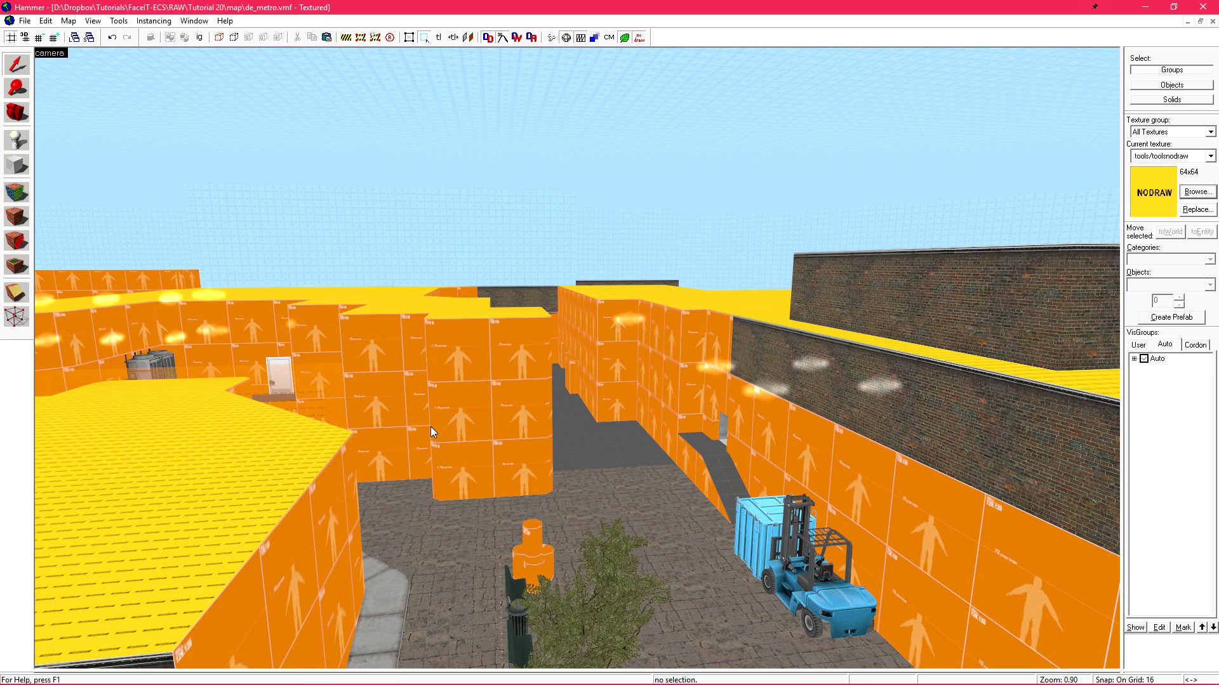
key("z")
key("a")
key("d")
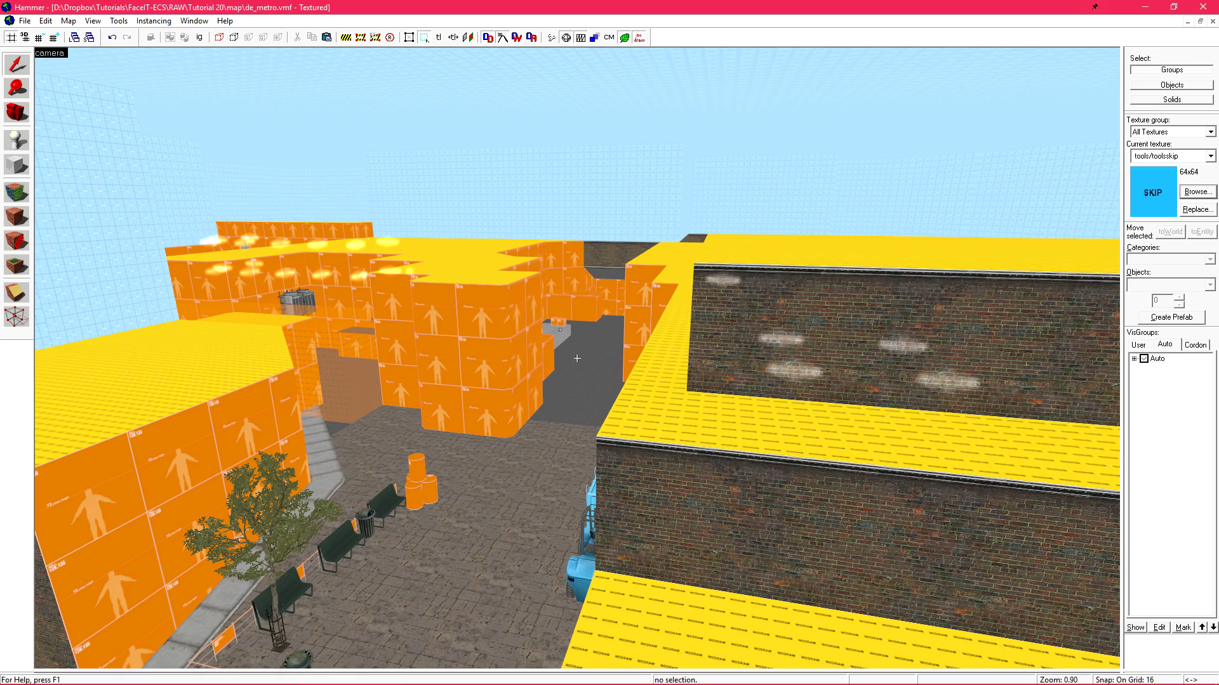
key("w")
key("z")
key("d")
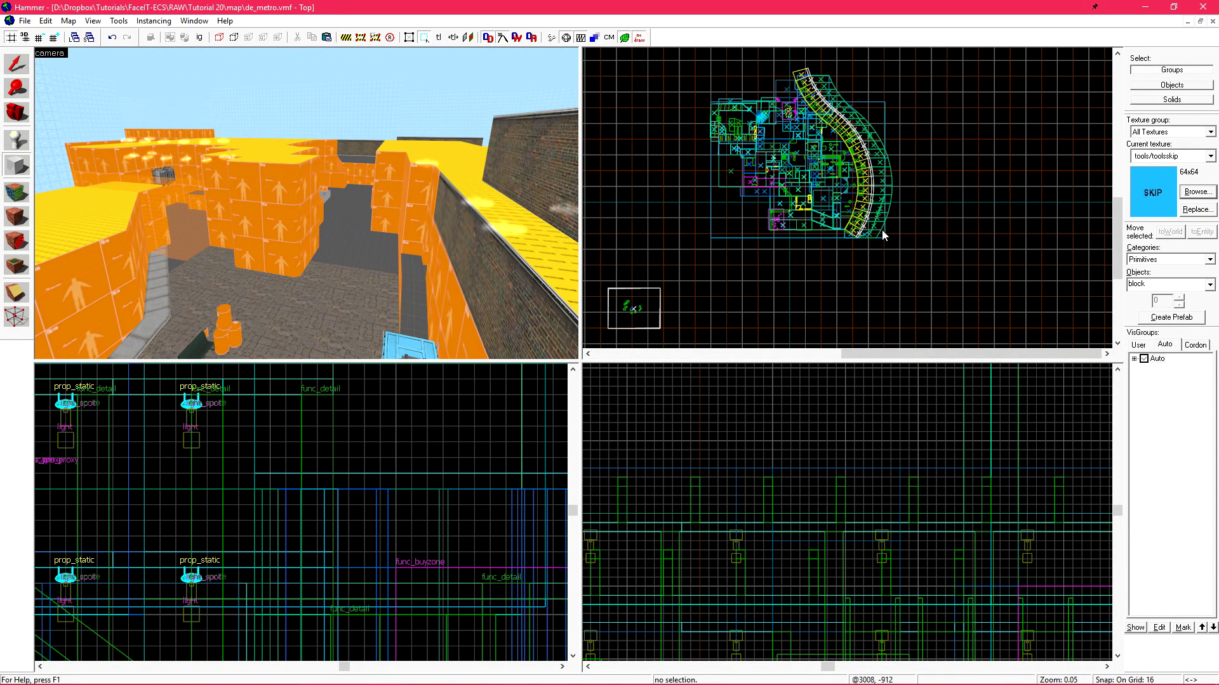
- Set the grid to 512 and create a skip block about 7680 by 6144 by 1024 units covering the whole playable map
middle_click_drag(676, 77, 695, 124)
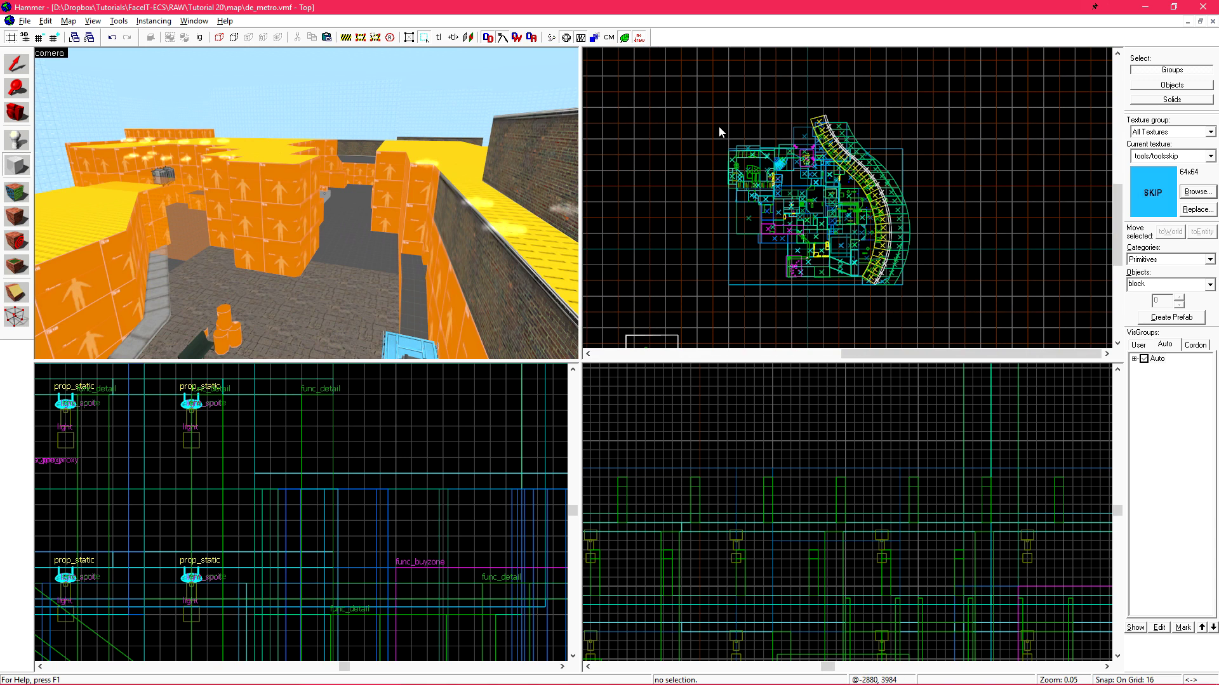
key("bracketright")
key("bracketright")
key("bracketright")
key("bracketright")
key("bracketright")
left_click_drag(718, 128, 928, 302)
key("Return")
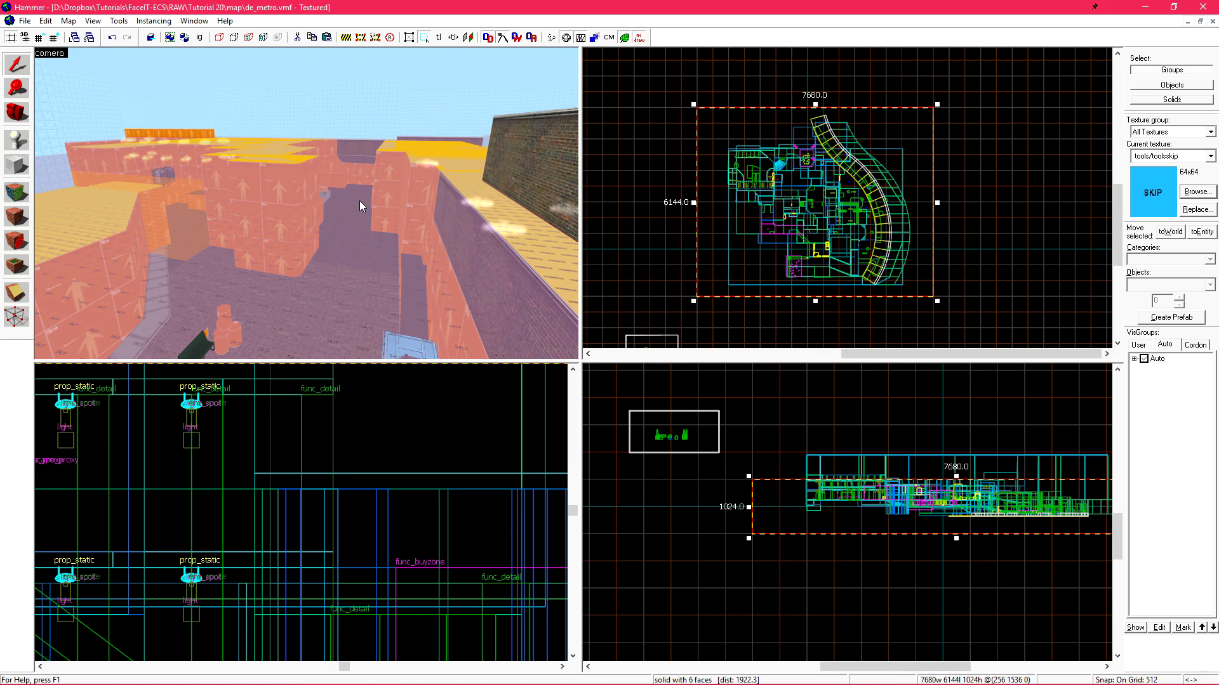
- Examine in the enlarged 3D view how the map-wide skip block's top plane meets the building roofs
key("z")
key("w")
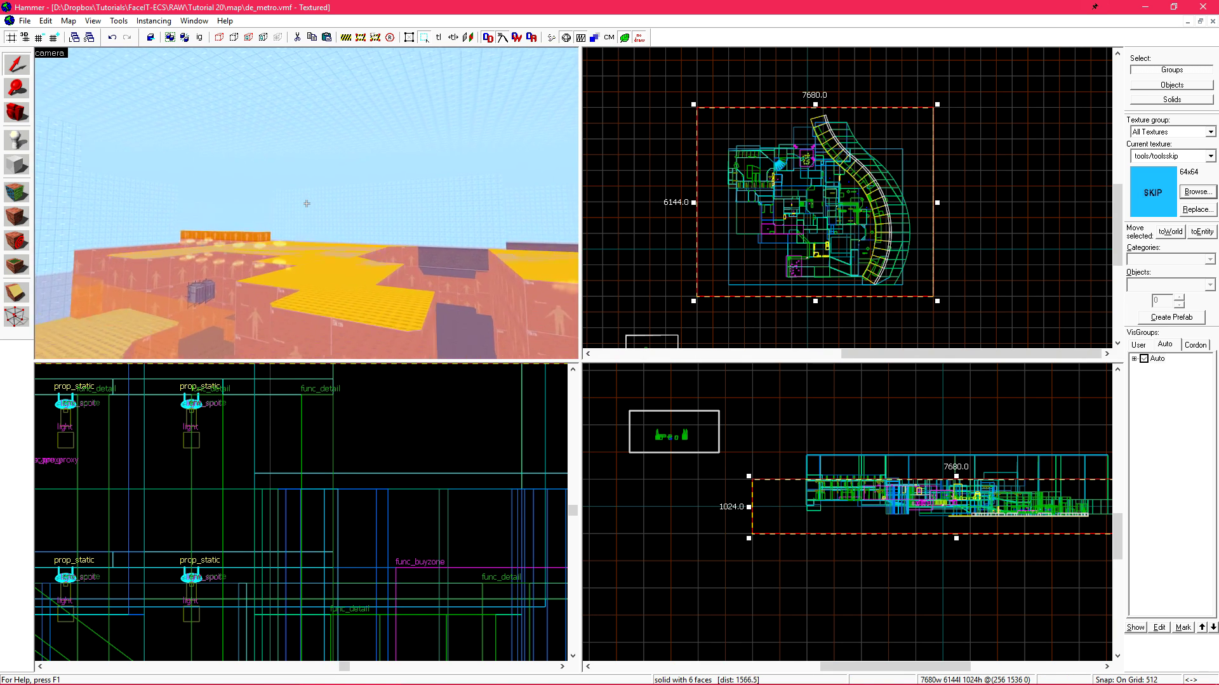
key("z")
key("shift+z")
key("shift+z")
left_click(372, 228)
key("shift+z")
left_click(647, 293)
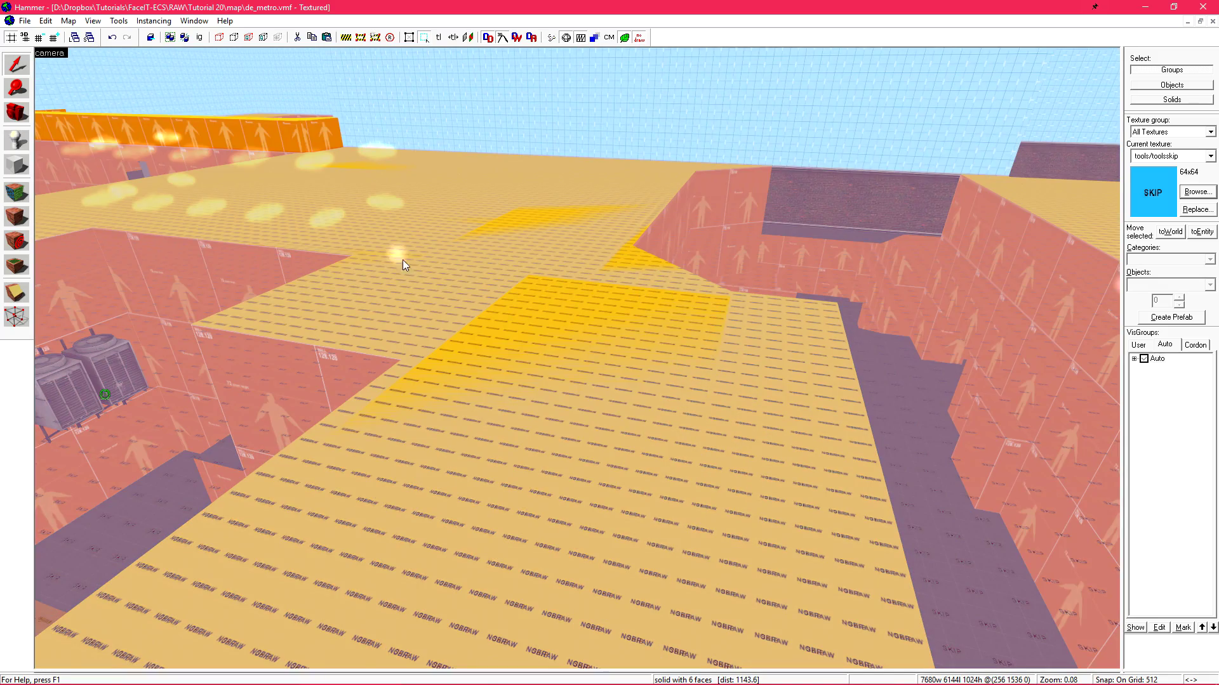
key("s")
key("z")
key("d")
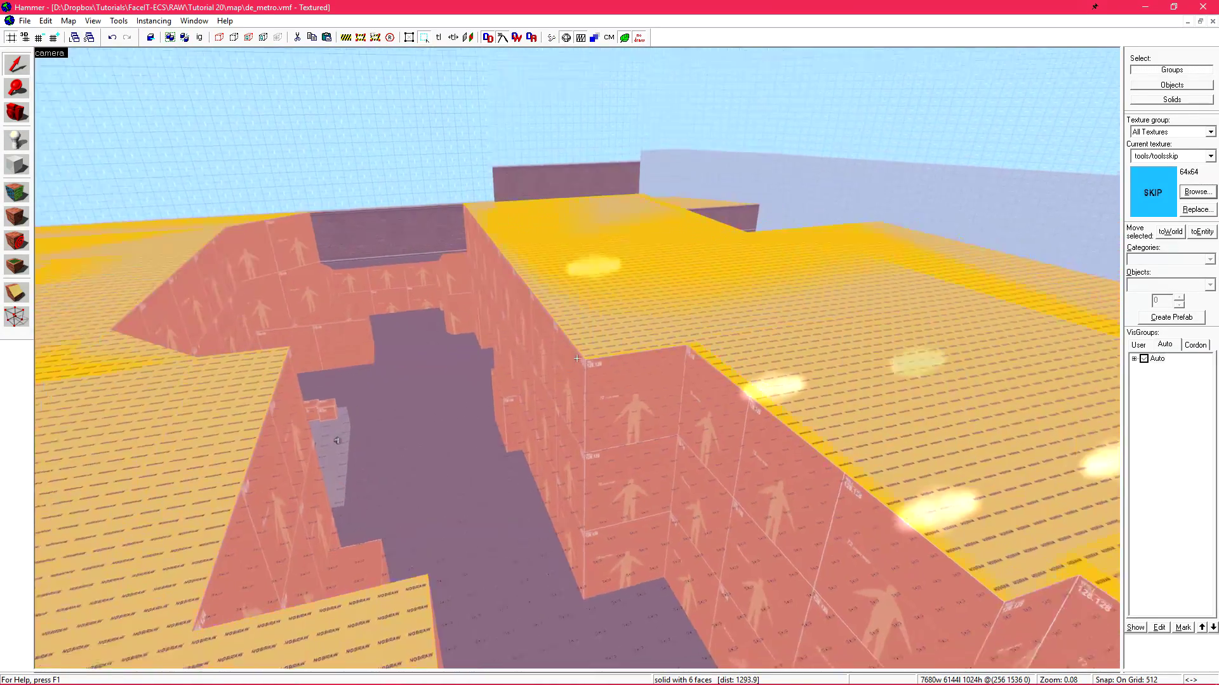
key("d")
key("w")
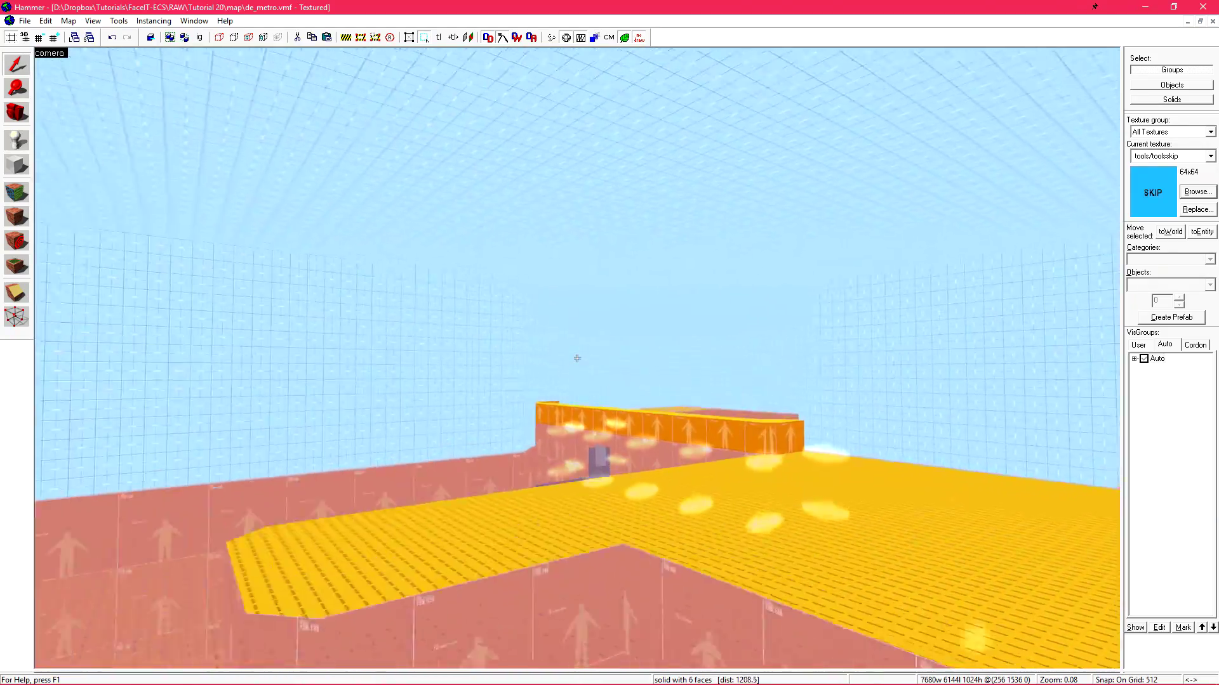
key("w")
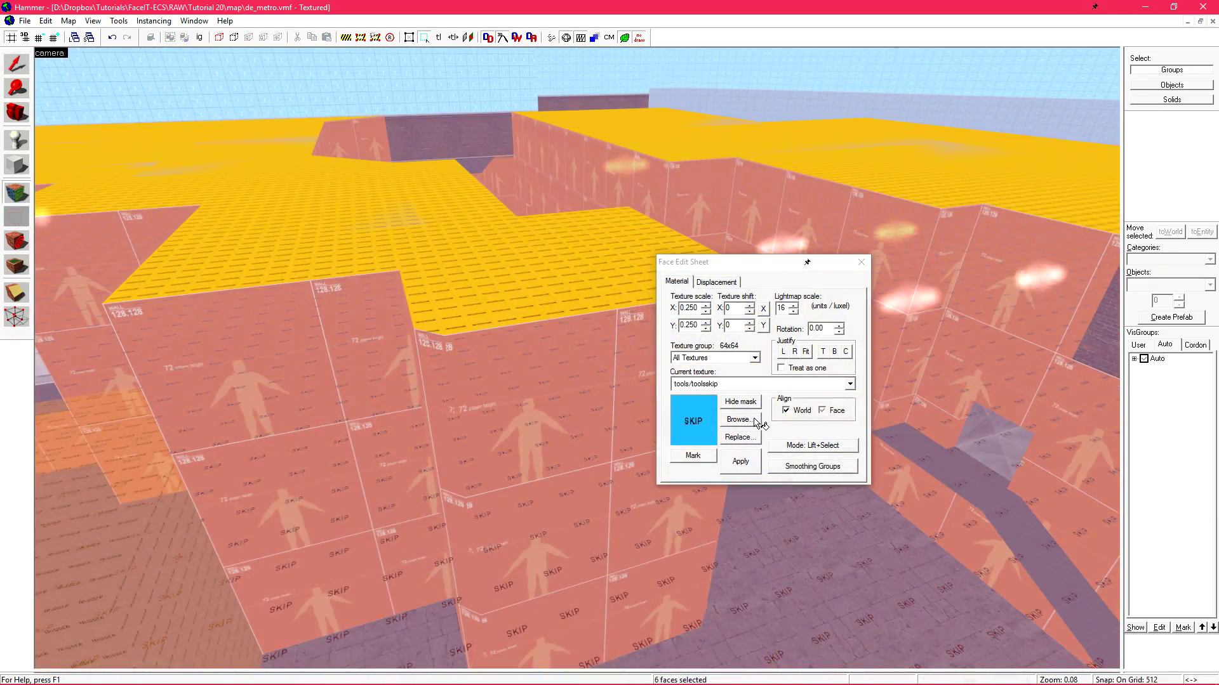
- Find the tools/toolshint texture and apply it to all faces of the map-wide block
left_click(749, 419)
type("hint")
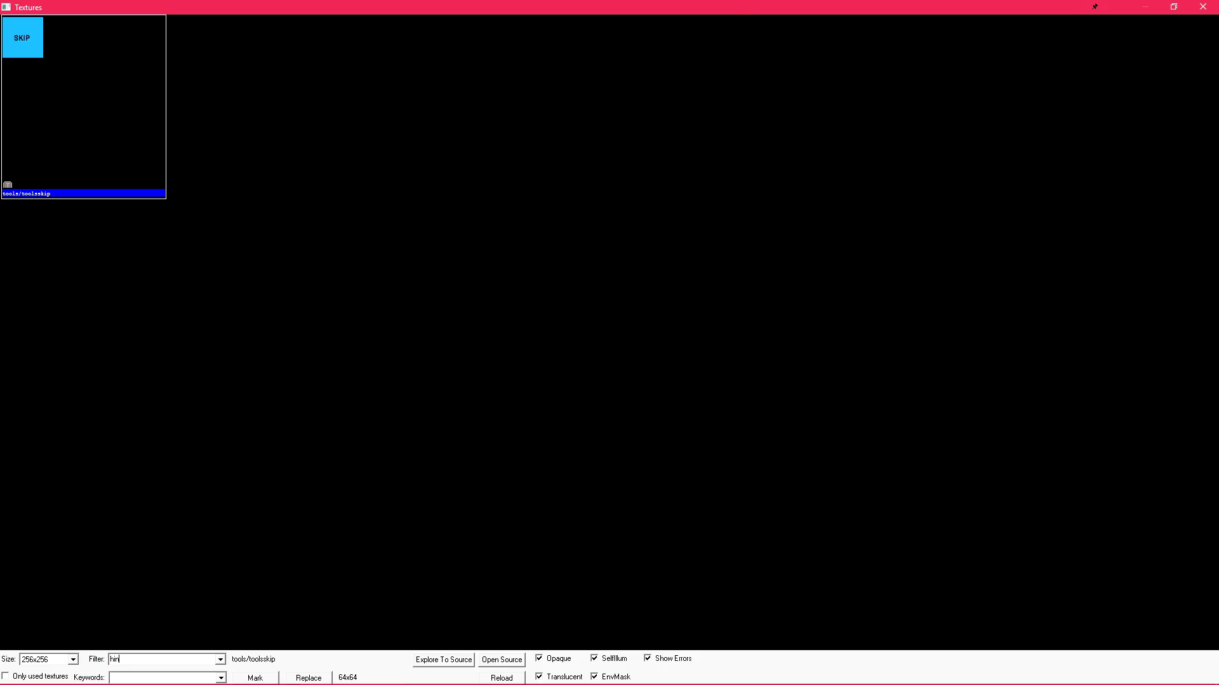
left_click(533, 60)
double_click(533, 60)
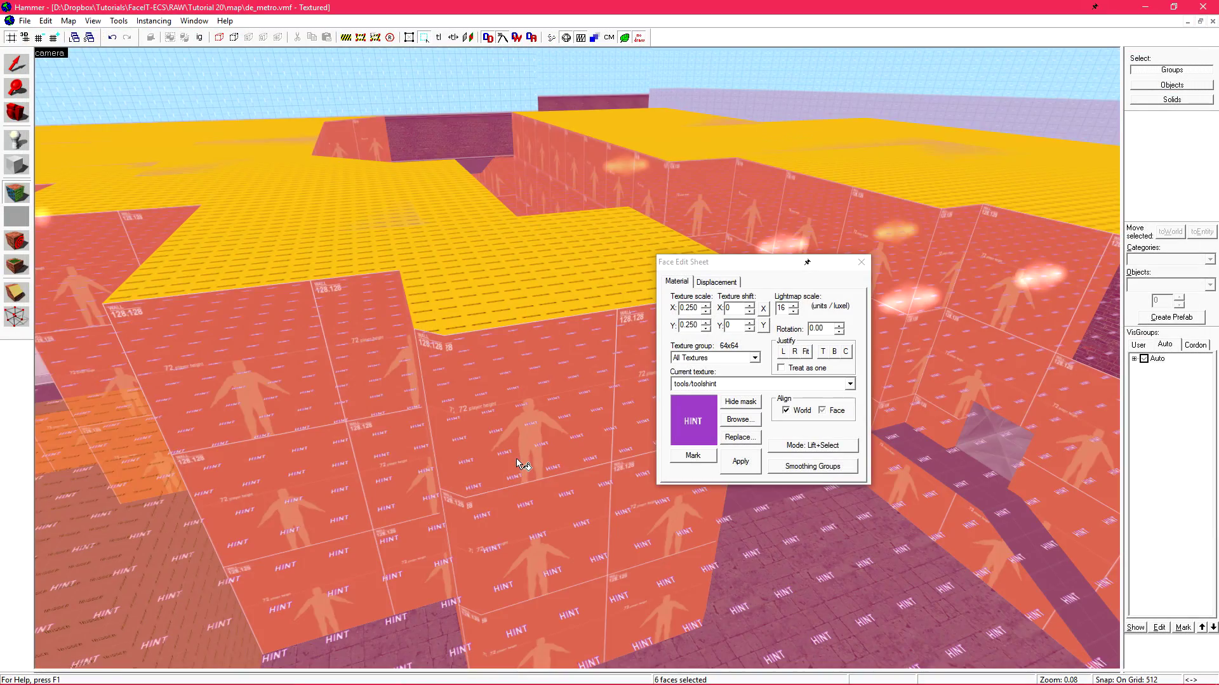
key("shift+s")
key("z")
key("s")
key("d")
key("z")
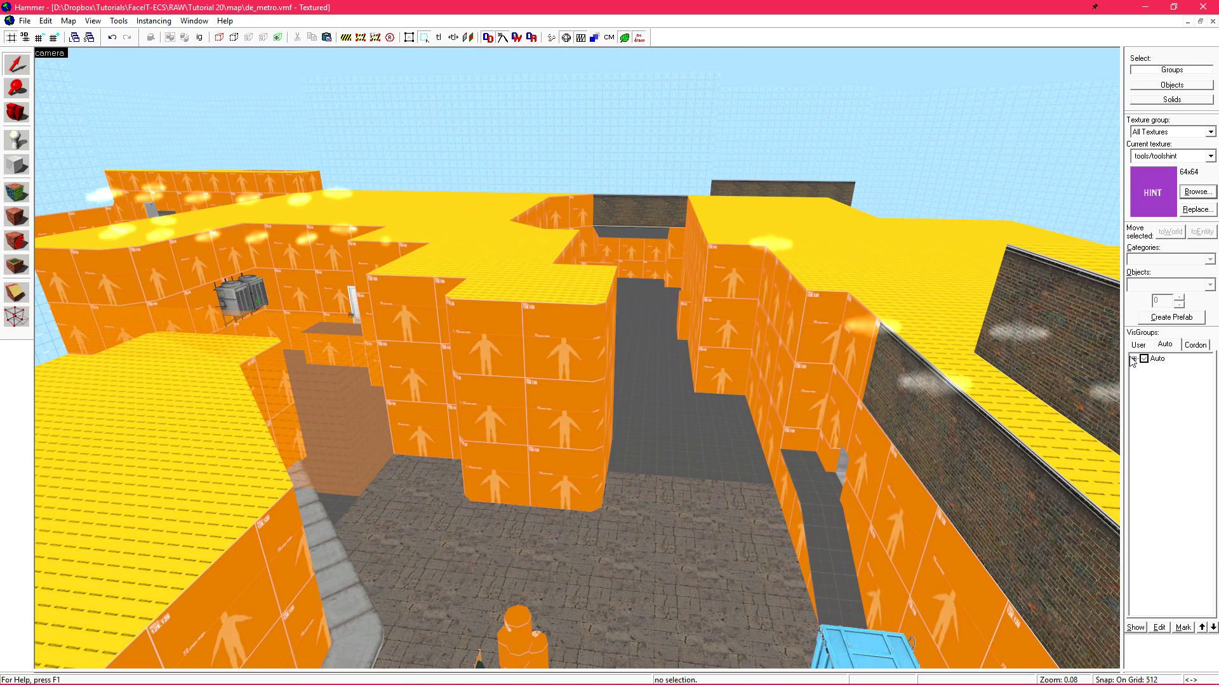
- Expand the Auto visgroups and hide the Hint and Skip brushes
left_click(1135, 358)
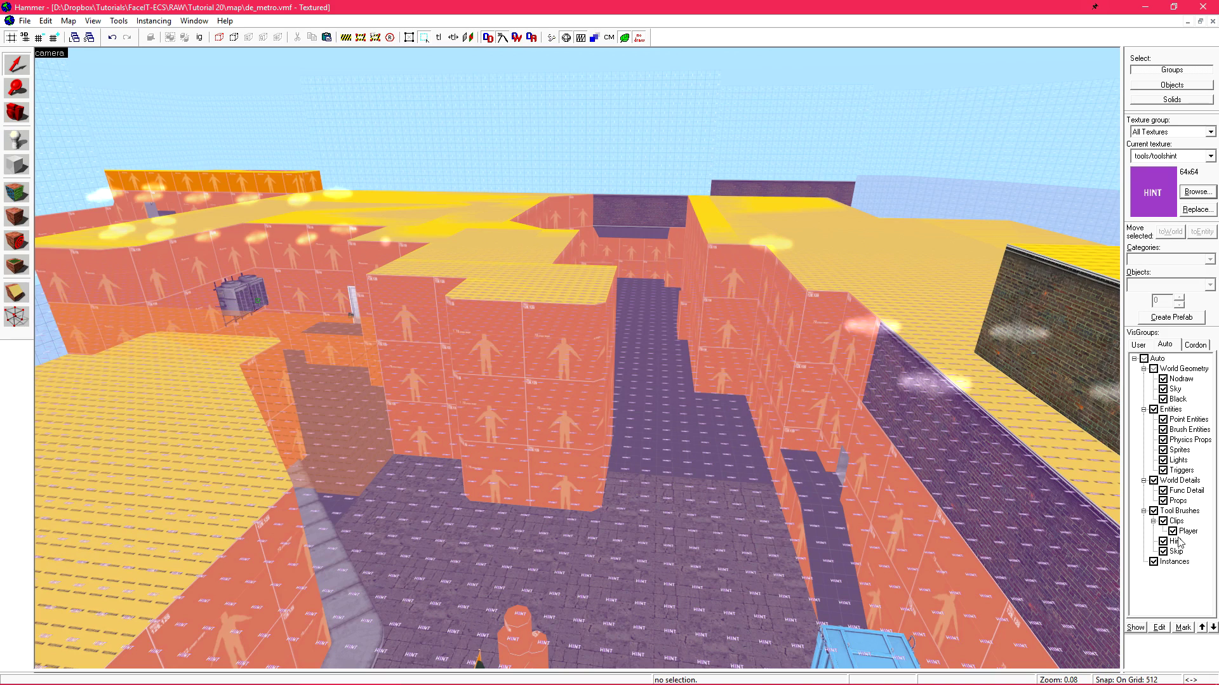
left_click(1163, 541)
left_click(1164, 551)
key("z")
key("s")
key("d")
key("w")
key("a")
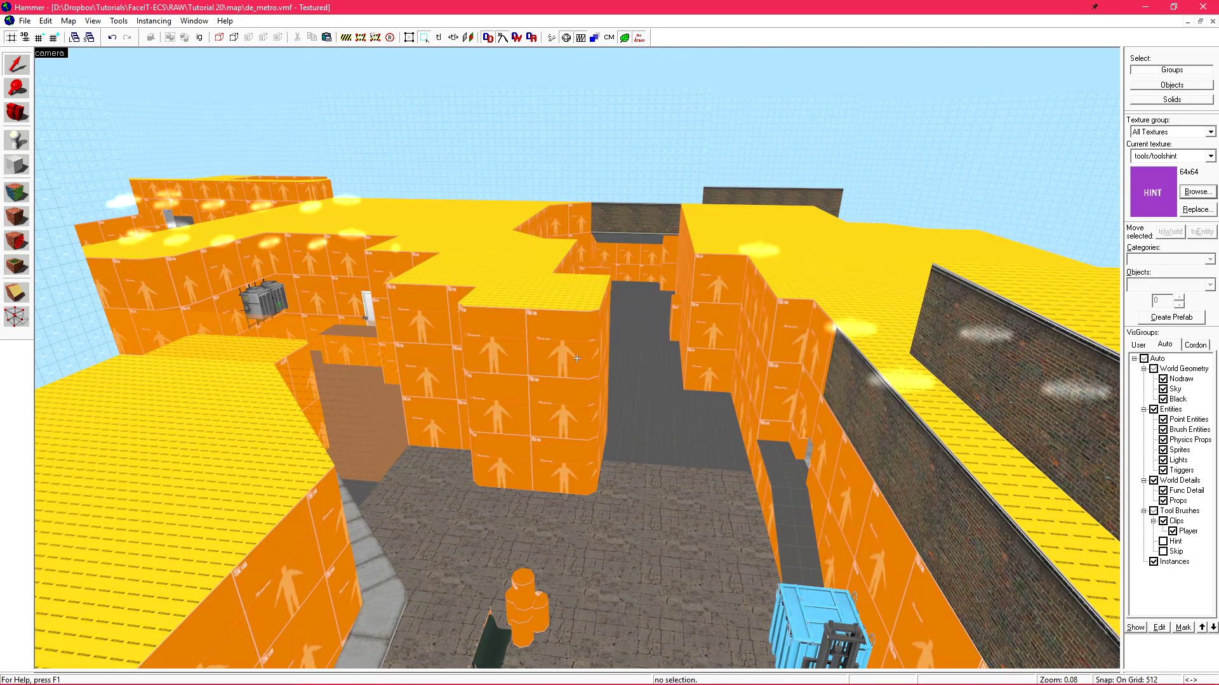
key("a")
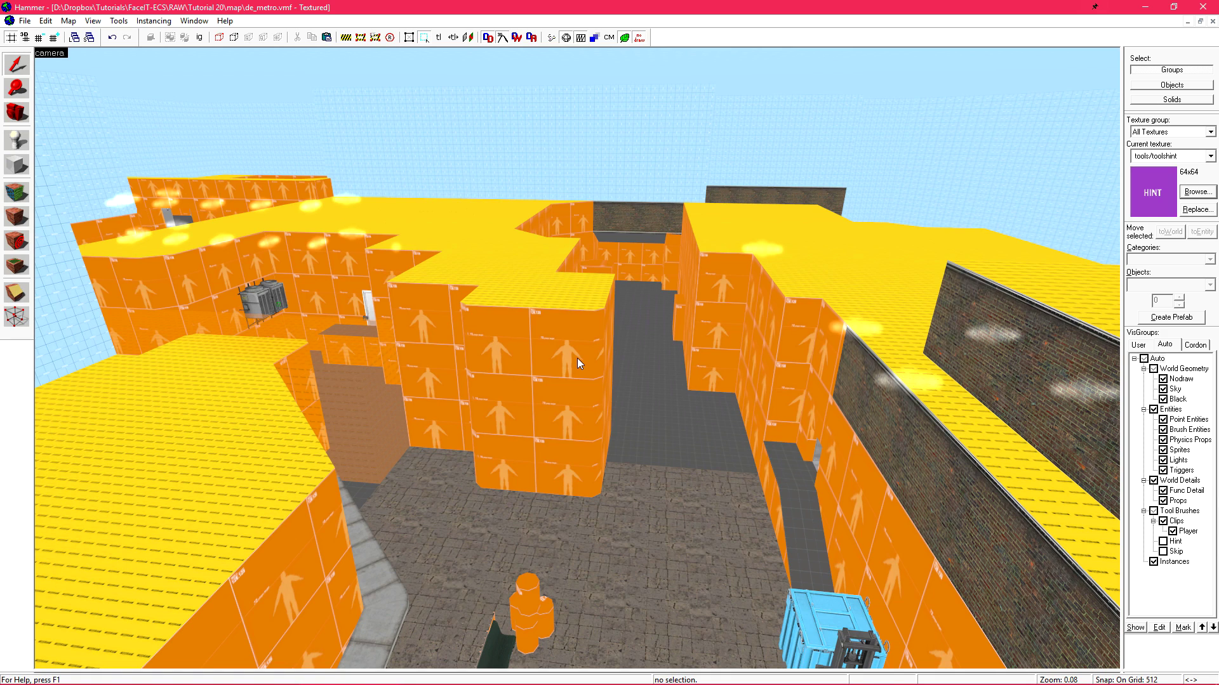
- Hide all Auto visgroups and show only World Geometry, leaving Tool Brushes hidden
left_click(1143, 359)
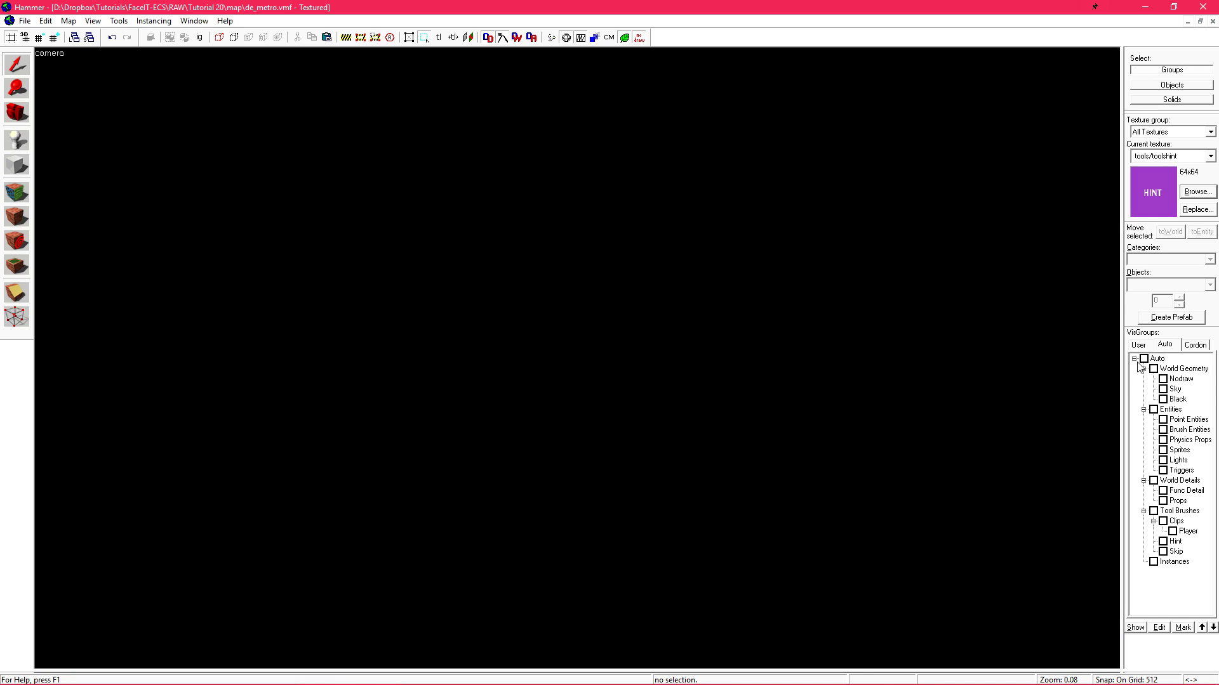
left_click(1154, 370)
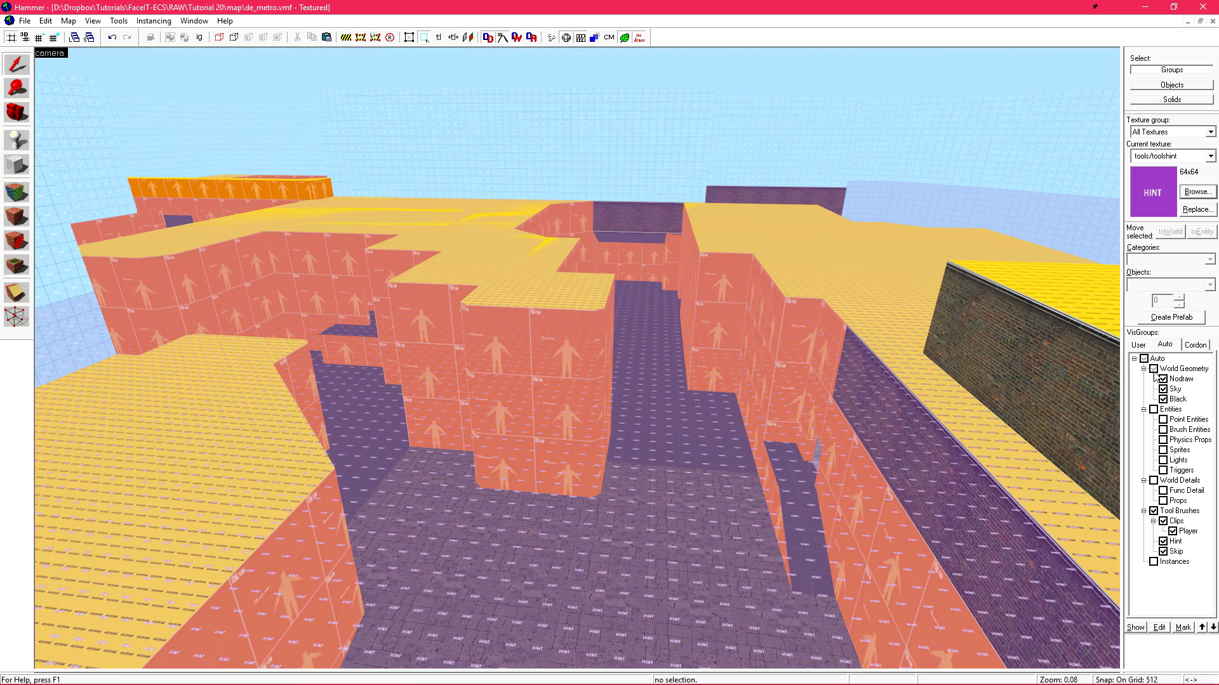
left_click(1153, 512)
key("z")
key("s")
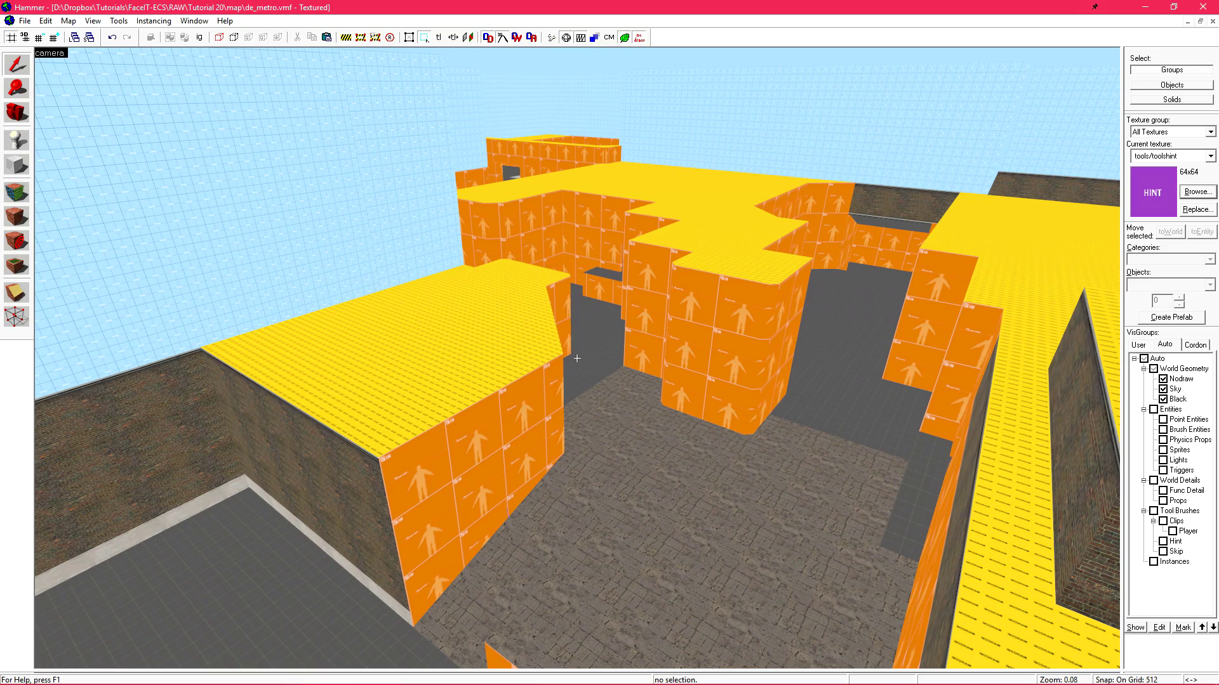
key("w")
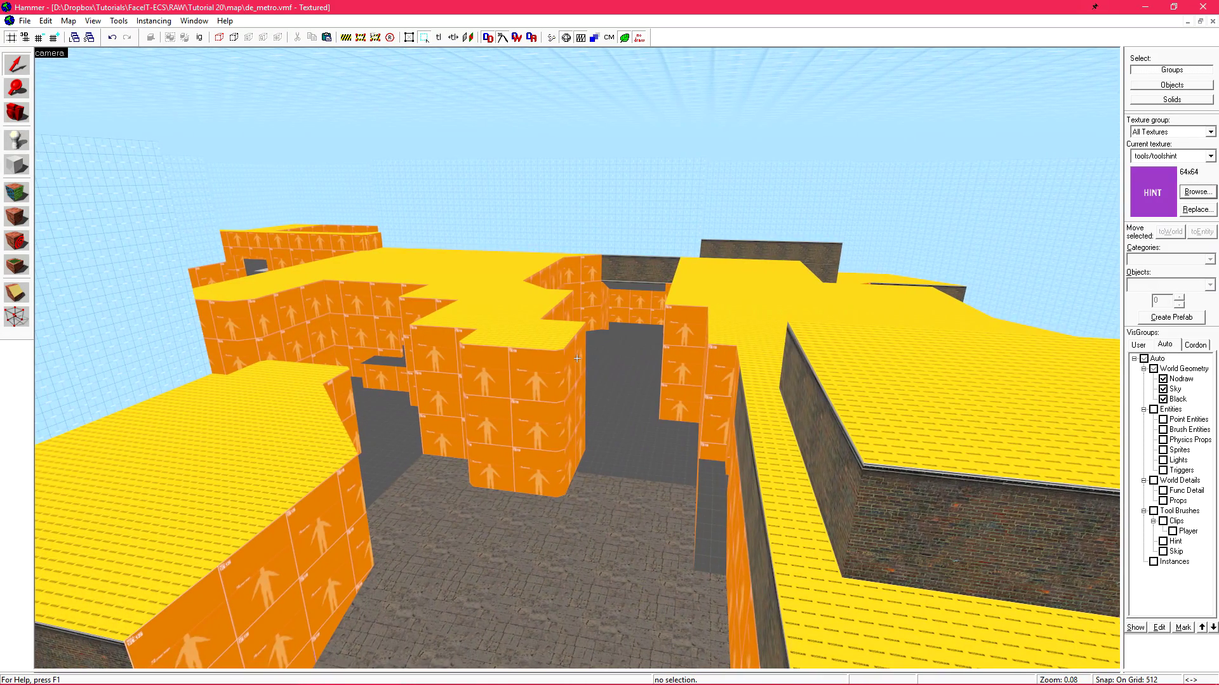
key("Left")
key("Down")
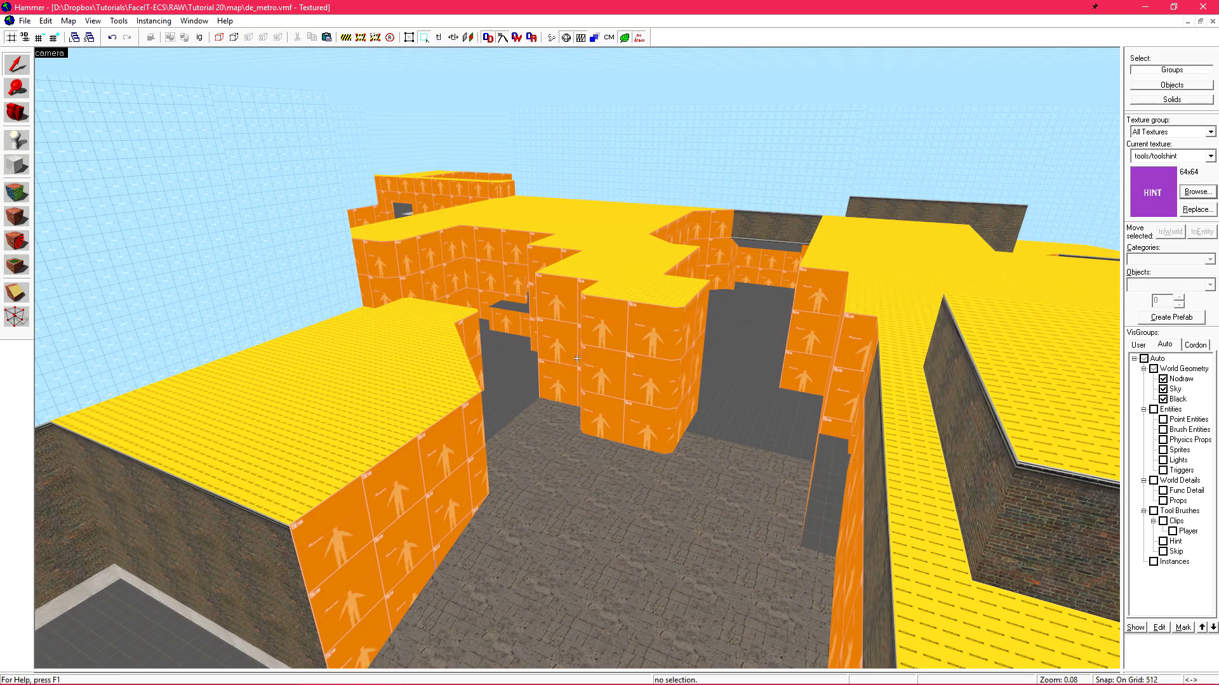
- Set the current texture to tools/toolsskip and select the angled wall at the indoor corridor's corner
left_click(1184, 156)
left_click(1177, 233)
key("z")
key("w")
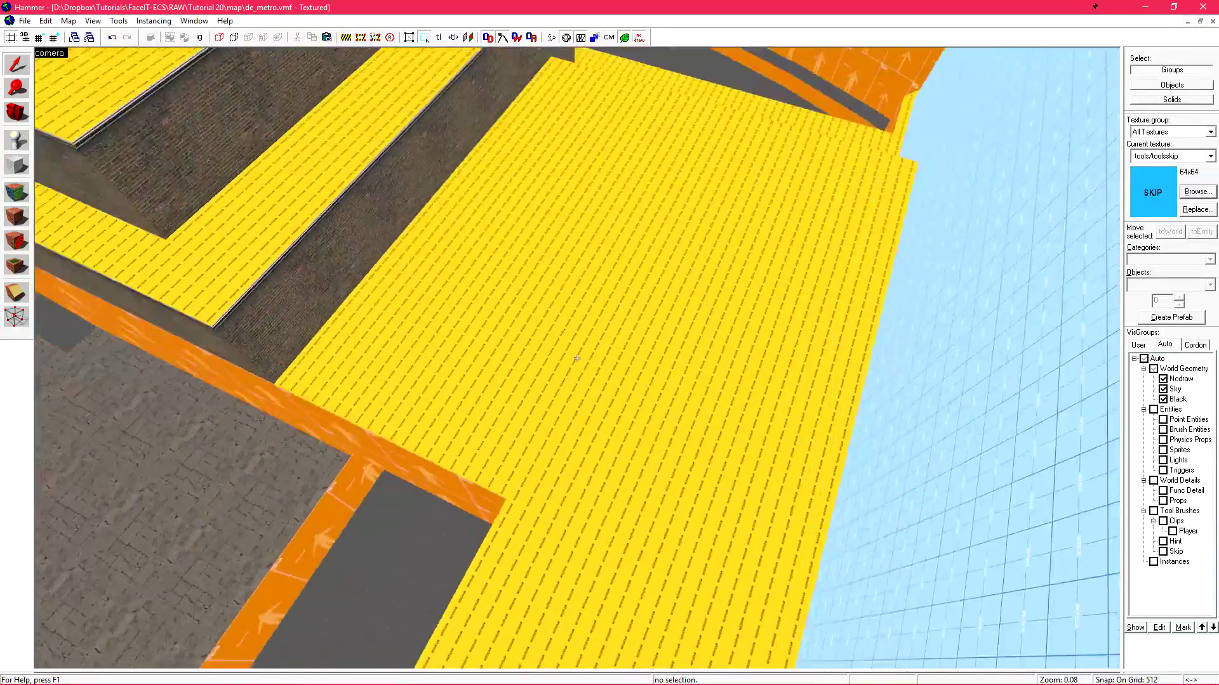
key("w")
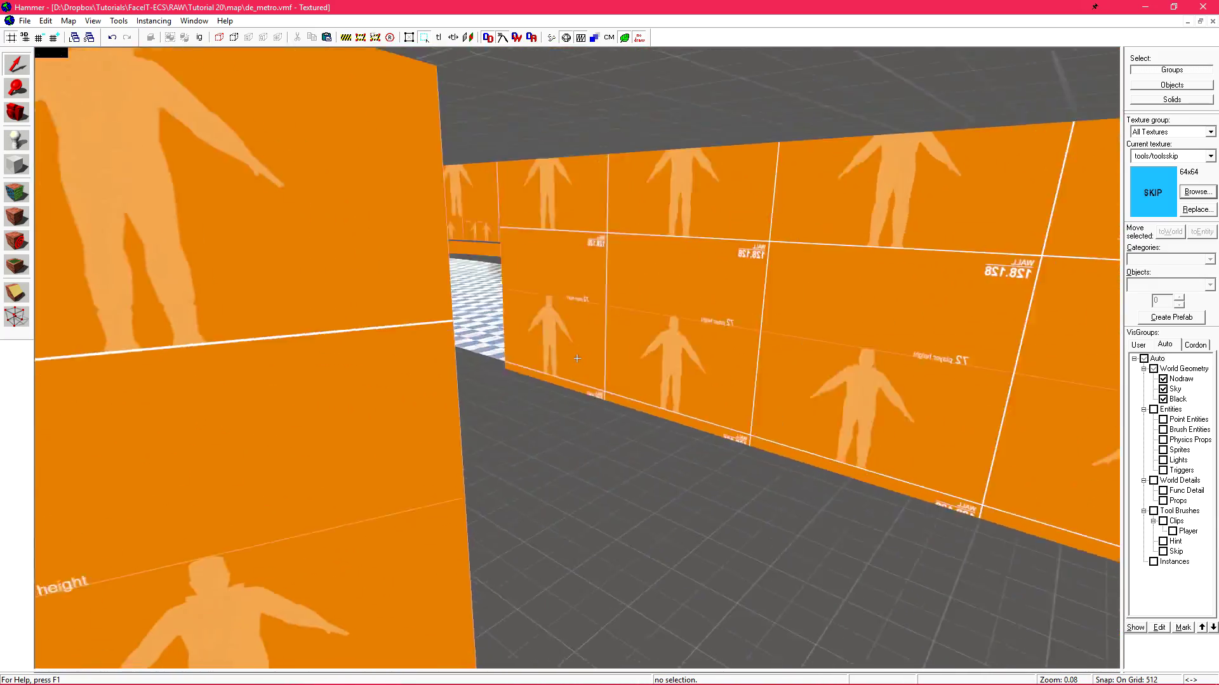
key("z")
key("shift+z")
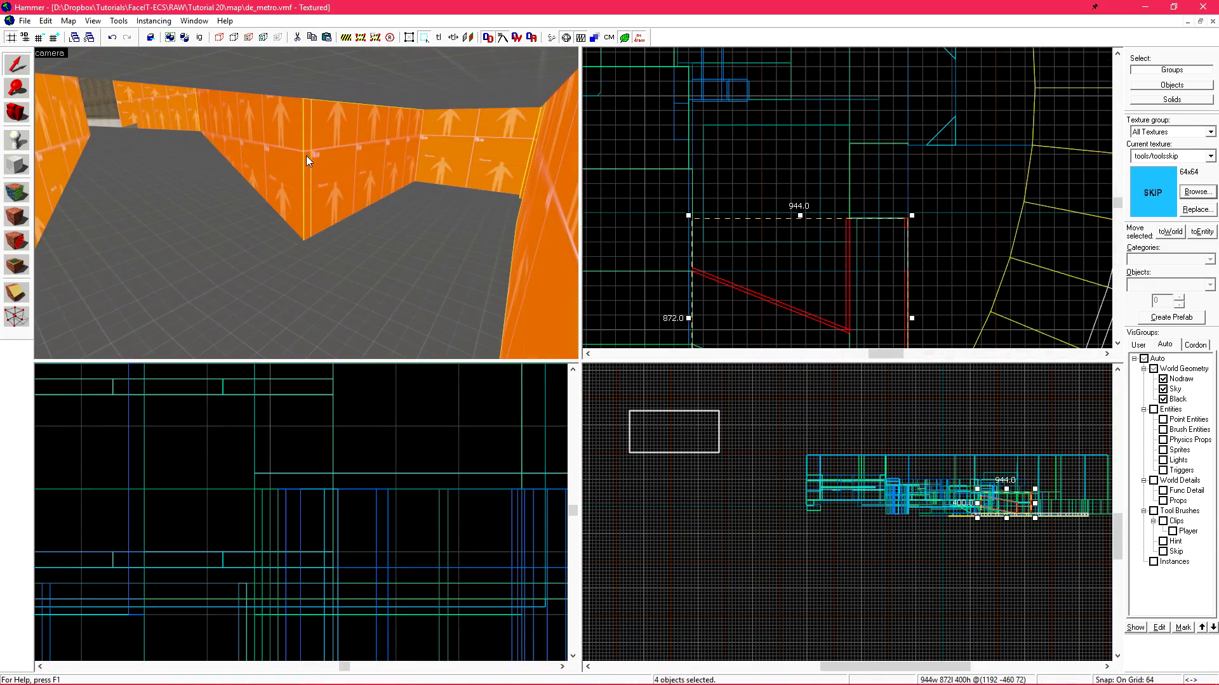
left_click(303, 177)
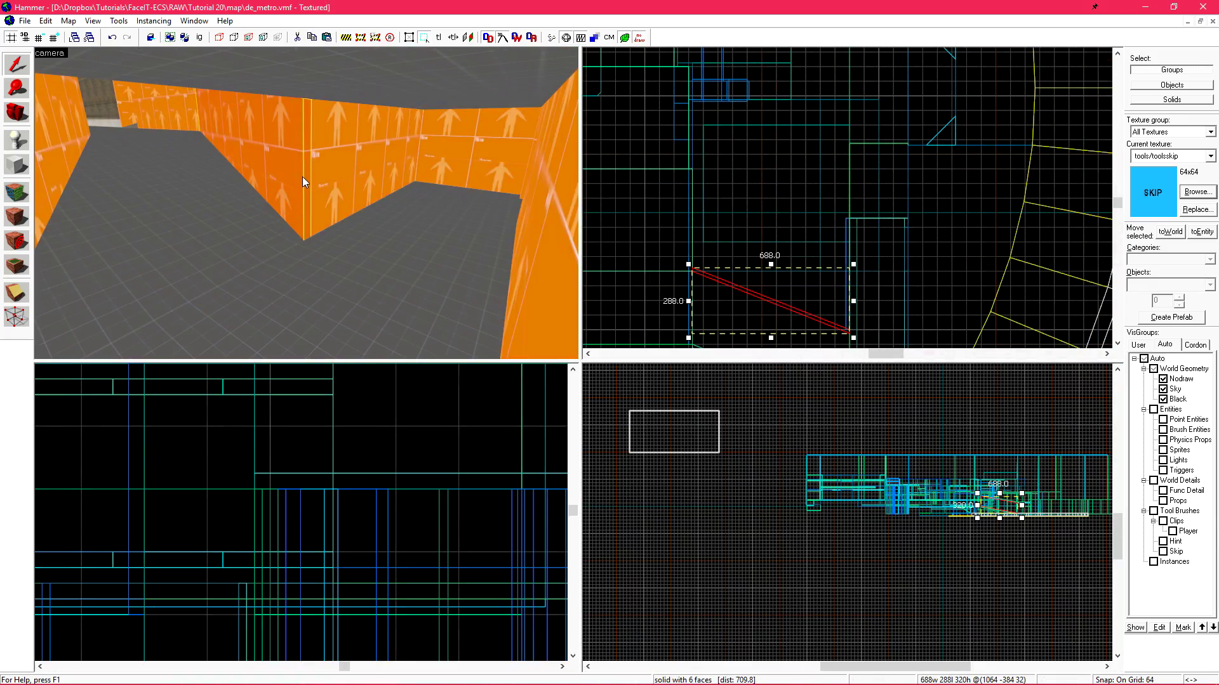
- Create a skip block about 1472 by 1408 units in the top view around the angled corridor walls
key("z")
key("w")
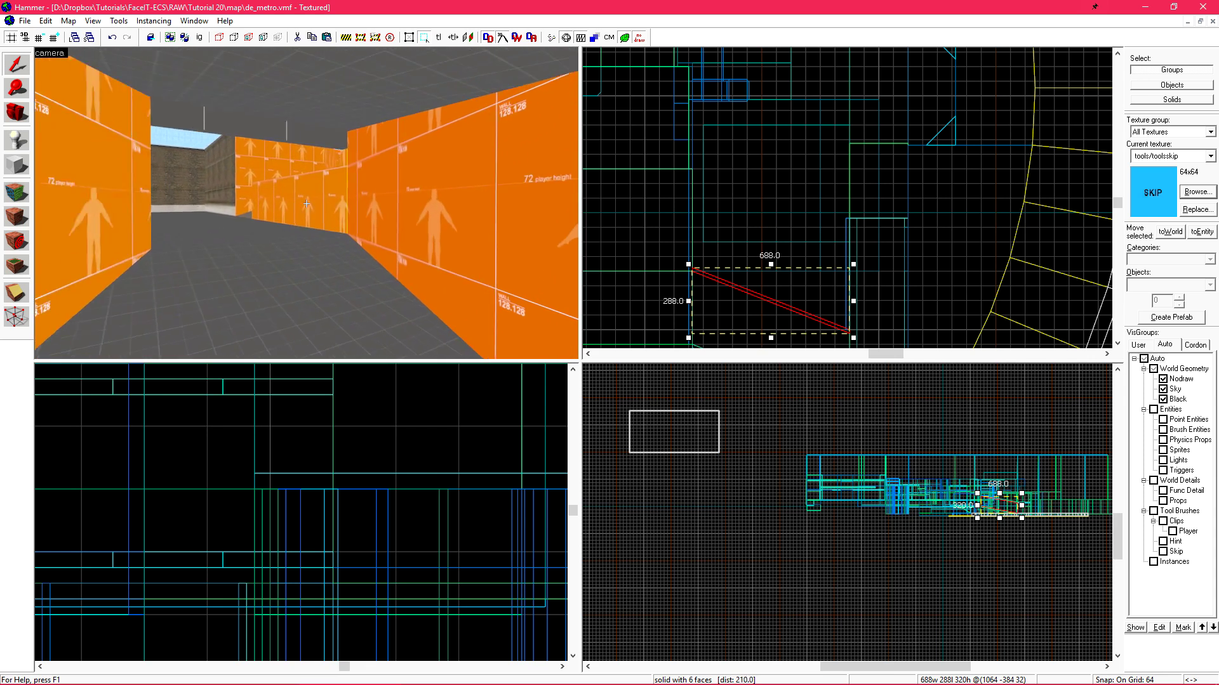
key("s")
key("w")
key("s")
key("w")
key("z")
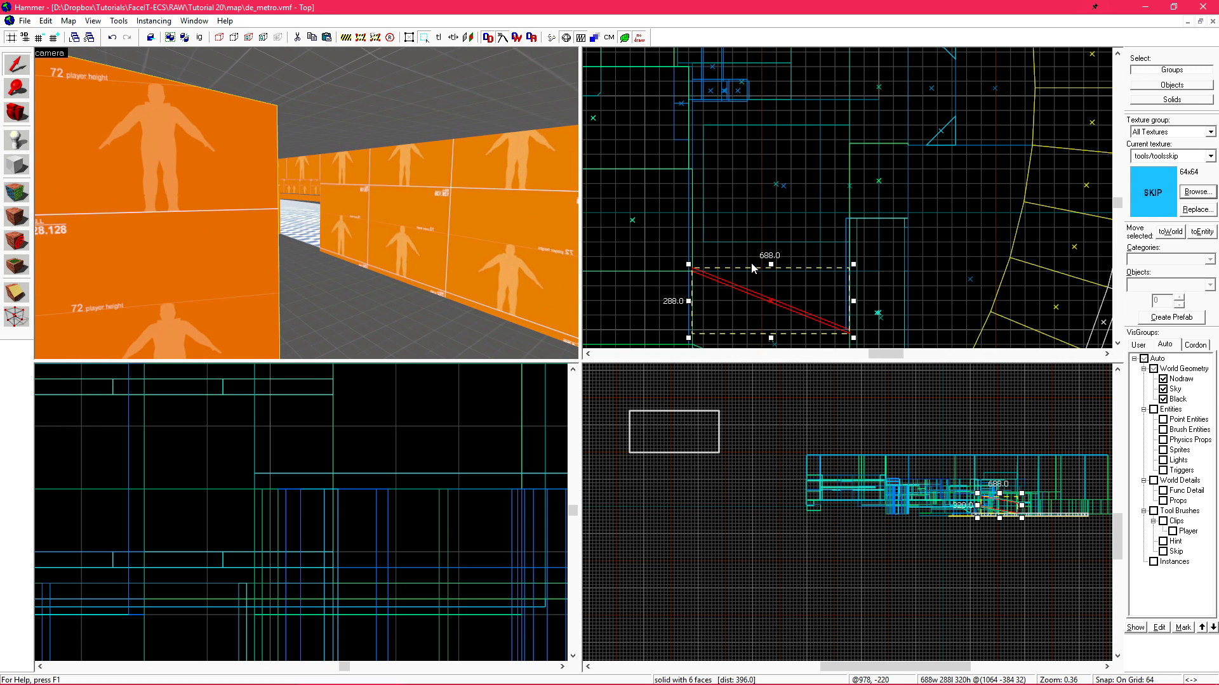
scroll(831, 200, "down", 4)
key("shift+b")
scroll(786, 269, "up", 3)
scroll(784, 273, "down", 3)
scroll(766, 307, "up", 2)
left_click_drag(757, 327, 990, 106)
key("Return")
- Raise the top of the corridor skip block to make it 384 units high
key("shift+s")
scroll(1016, 502, "up", 15)
left_click_drag(924, 483, 925, 440)
key("z")
key("s")
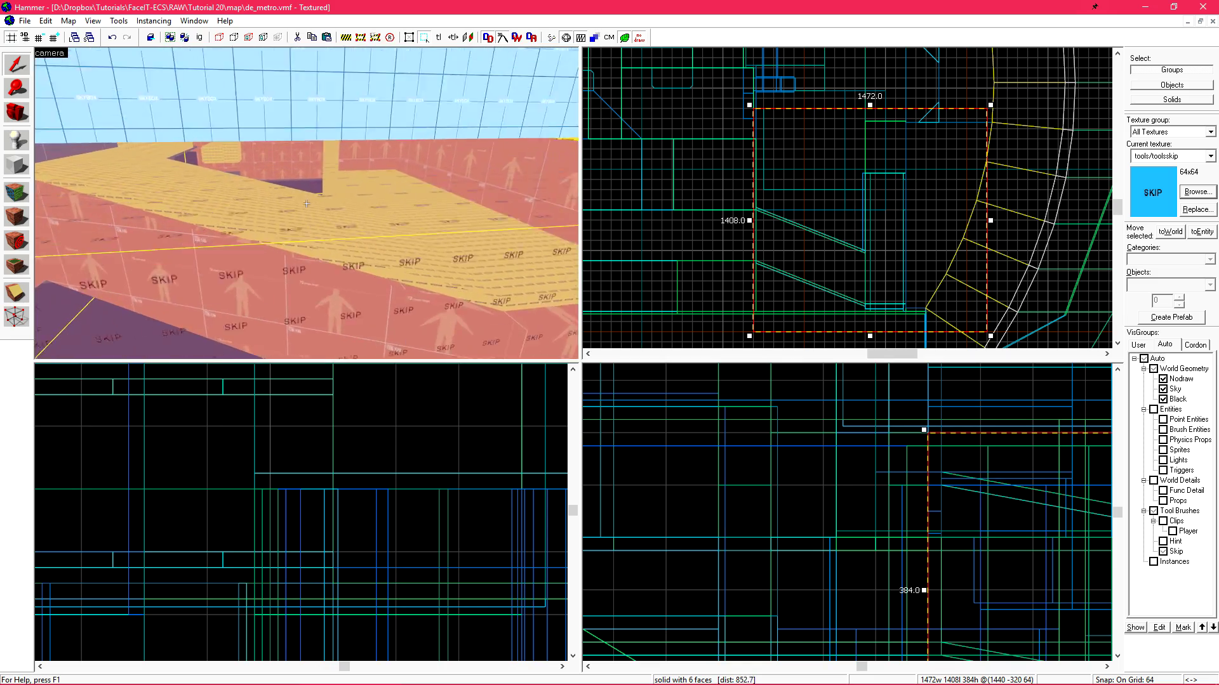
key("w")
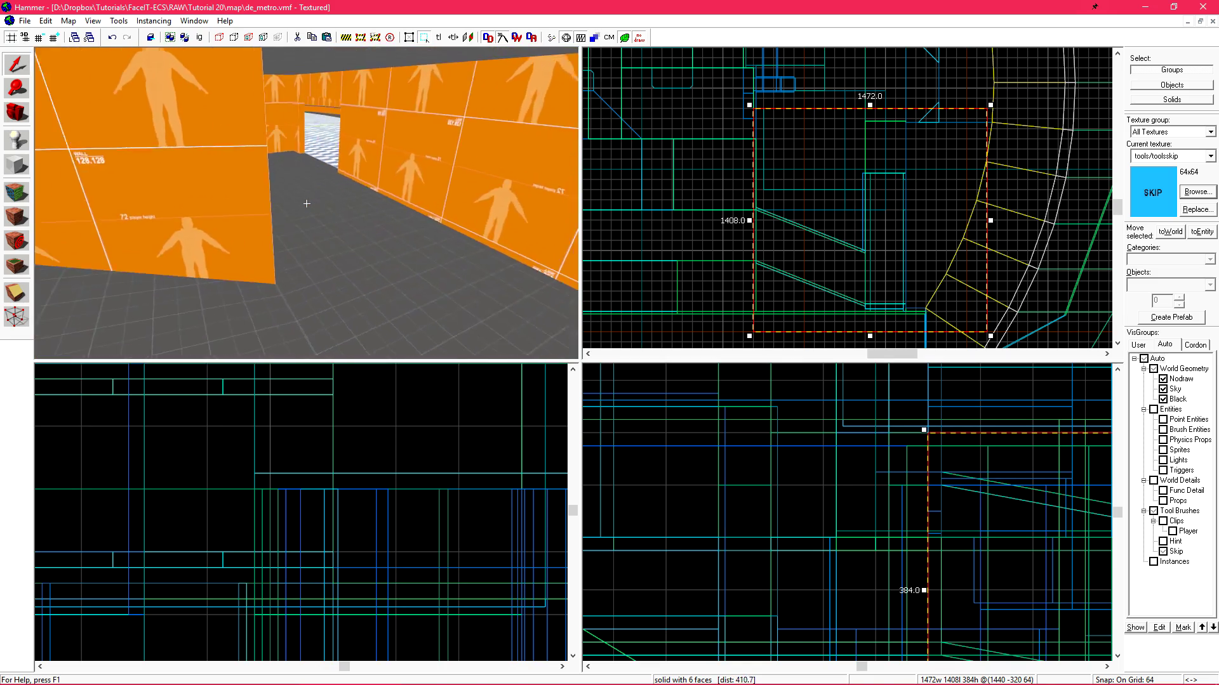
- Set the grid to 16 and draw a diagonal clip line across the skip block from the angled wall's outer corner
key("z")
key("shift+x")
scroll(808, 239, "up", 11)
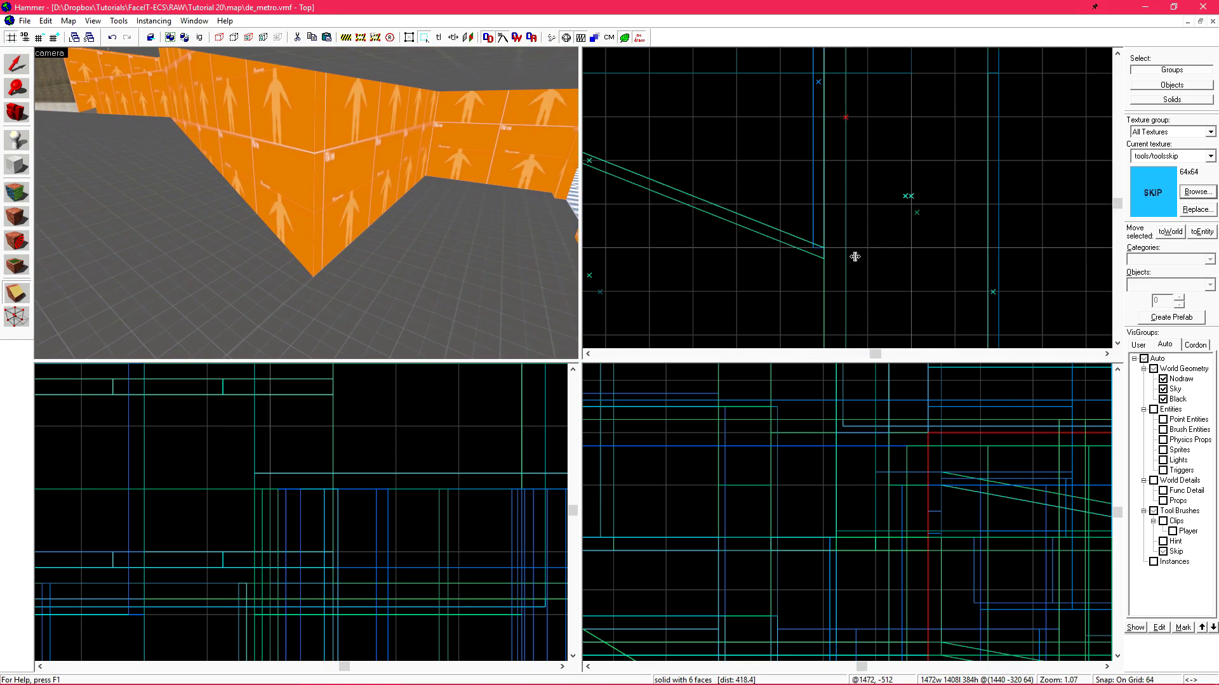
scroll(297, 251, "up", 2)
scroll(813, 236, "up", 3)
scroll(814, 240, "up", 3)
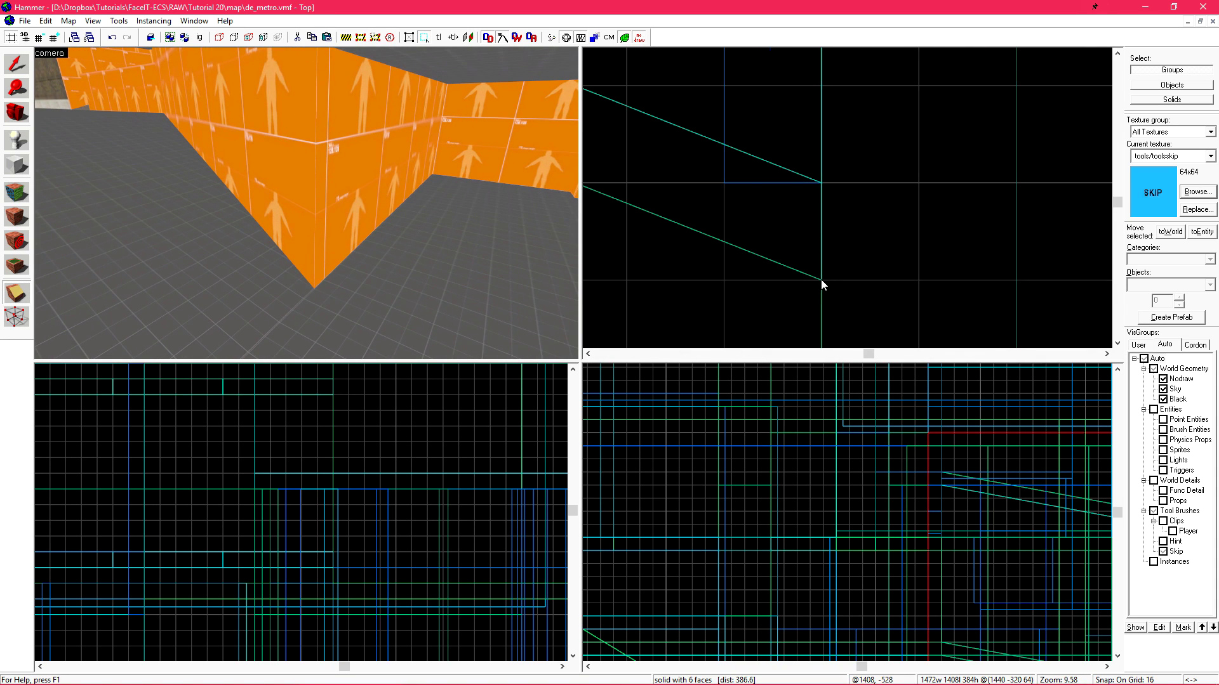
left_click_drag(823, 278, 919, 183)
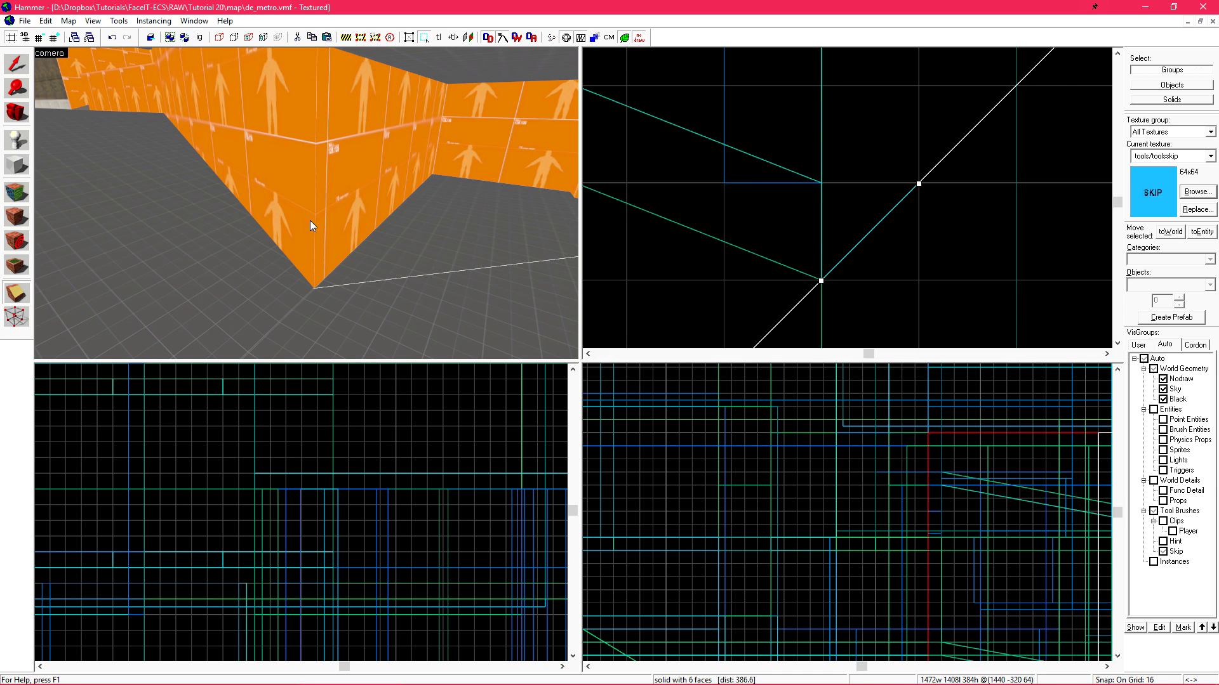
- Angle the clip line from the angled wall's outer corner through the opposite wall corner and cut the small skip block along it
scroll(825, 267, "down", 14)
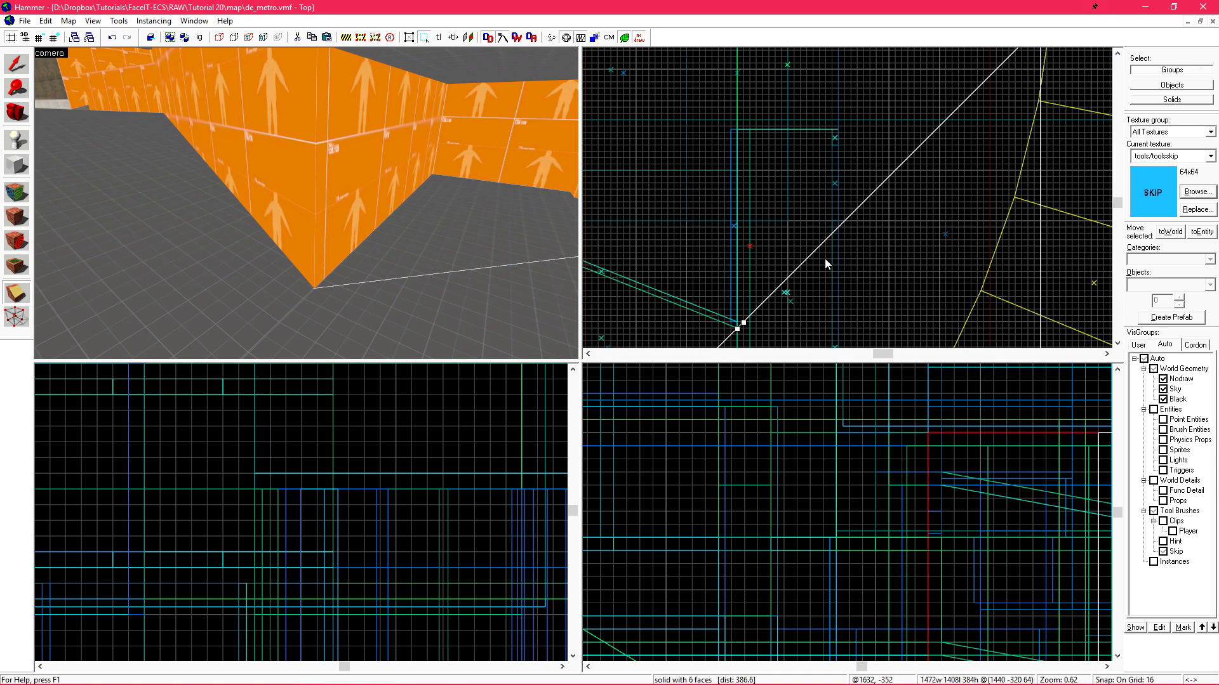
left_click_drag(728, 335, 831, 215)
scroll(832, 214, "up", 6)
scroll(831, 214, "up", 6)
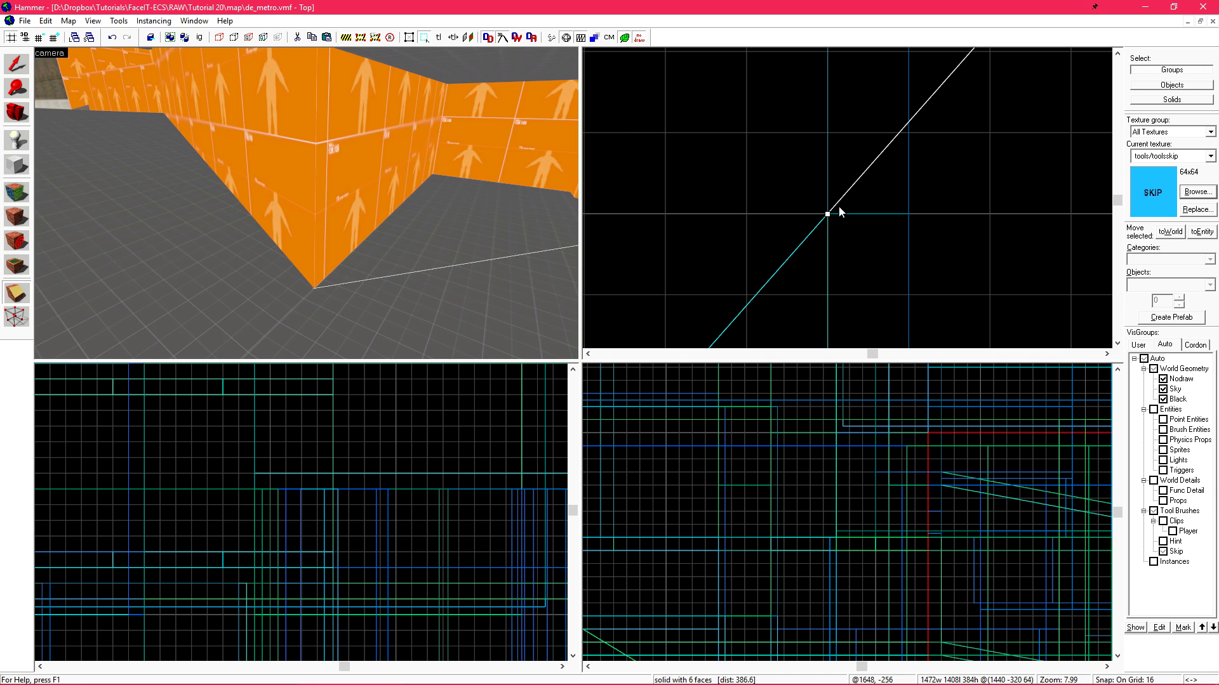
key("z")
key("a")
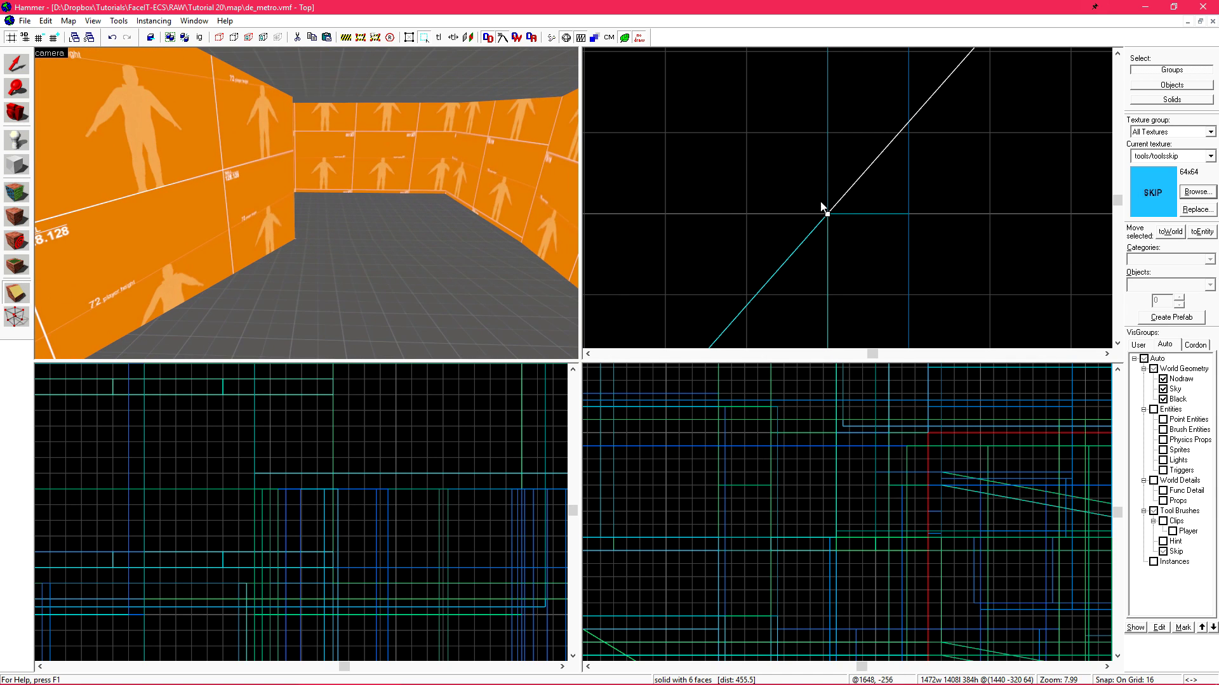
scroll(846, 198, "down", 20)
key("Return")
key("z")
key("z")
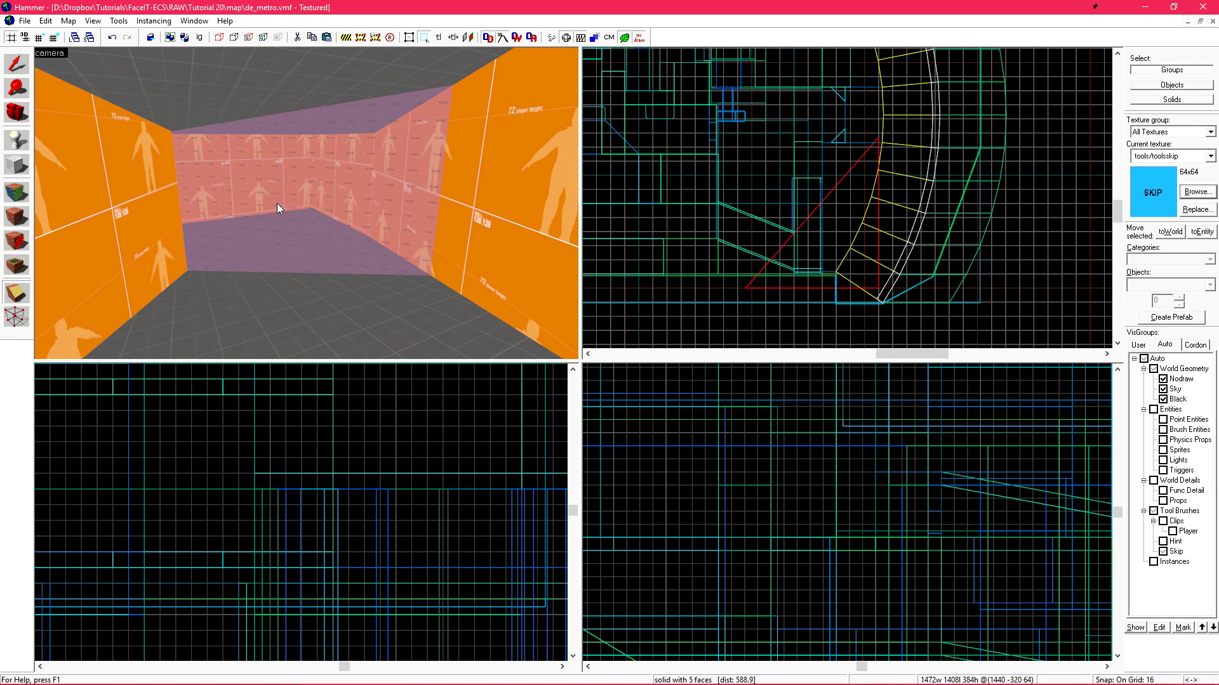
key("z")
key("w")
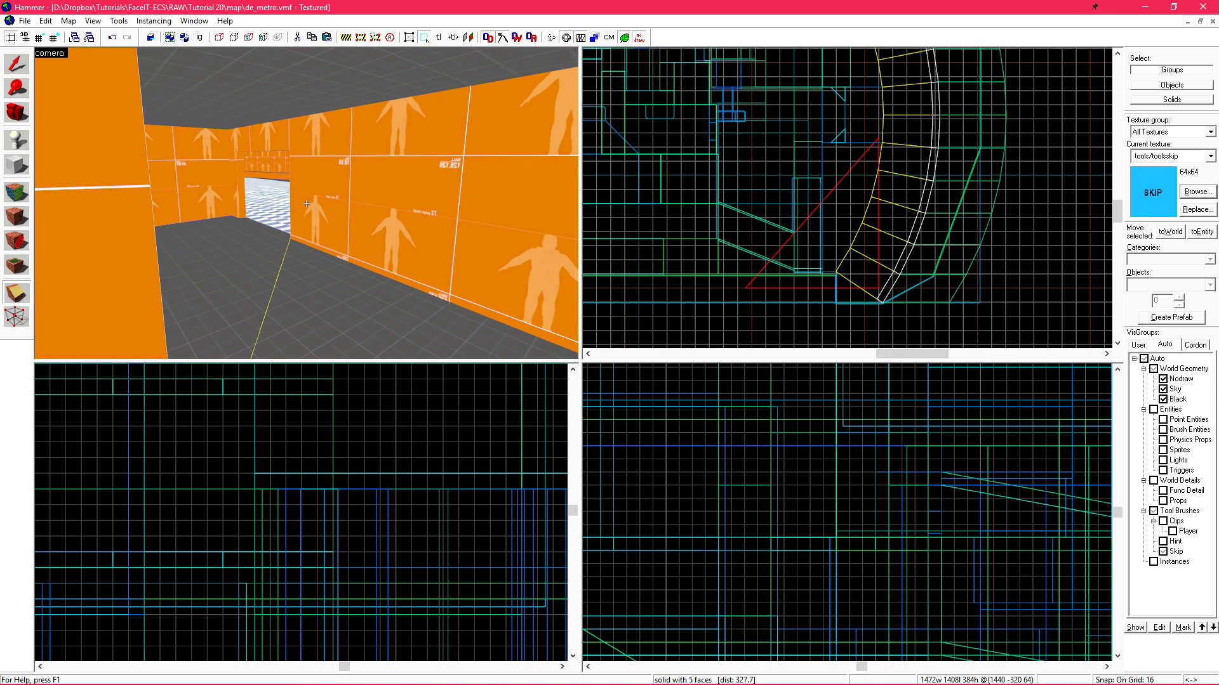
key("s")
key("z")
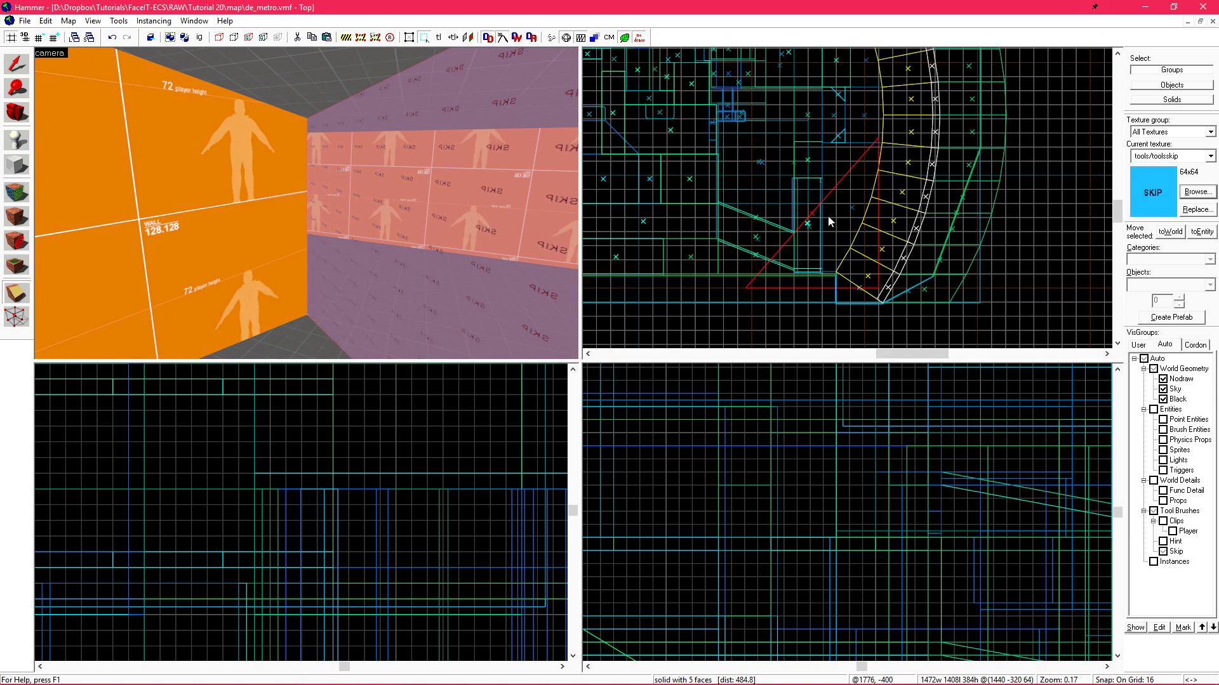
- Replace the clipped skip block with a larger one about 3120 by 4144 units in the top view, extending past the curved track
scroll(823, 219, "down", 3)
key("shift+s")
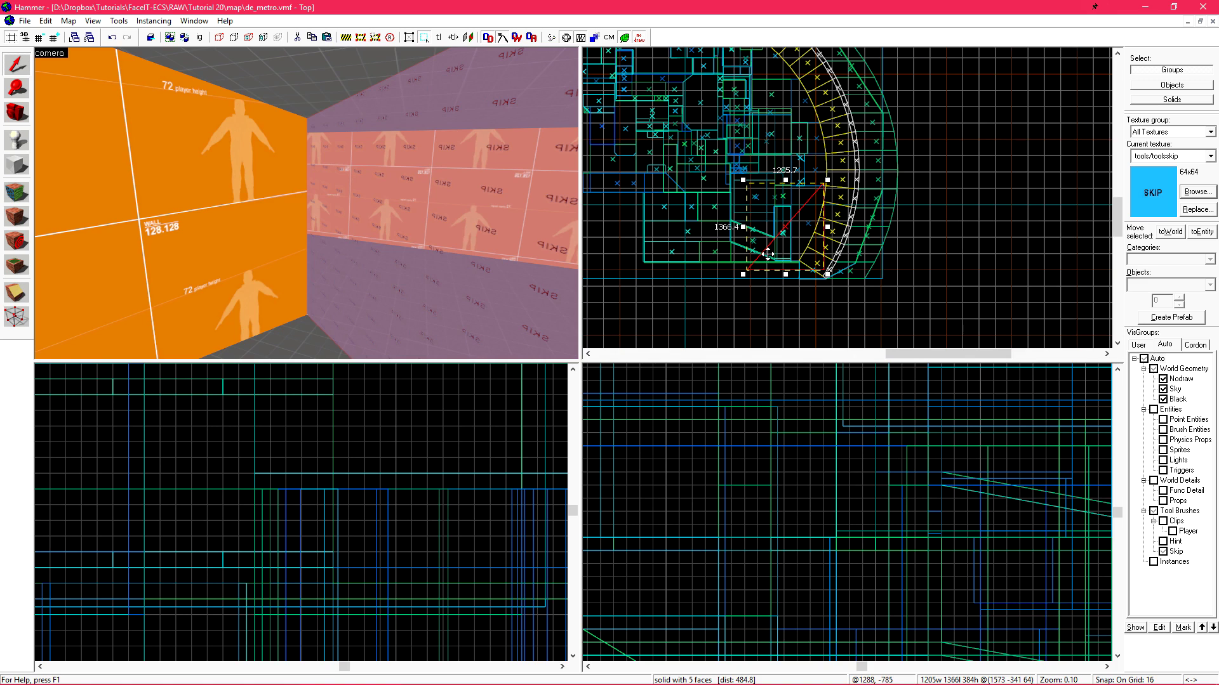
middle_click_drag(867, 92, 860, 113)
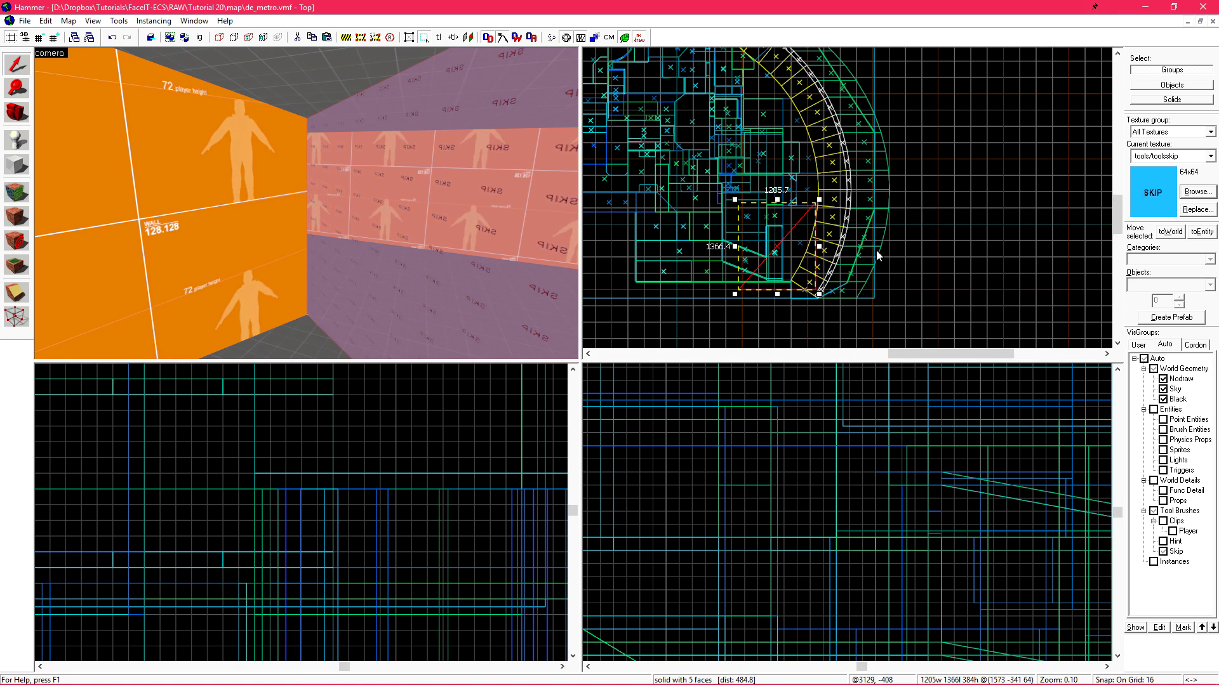
key("Delete")
key("shift+b")
left_click_drag(915, 79, 715, 343)
key("Return")
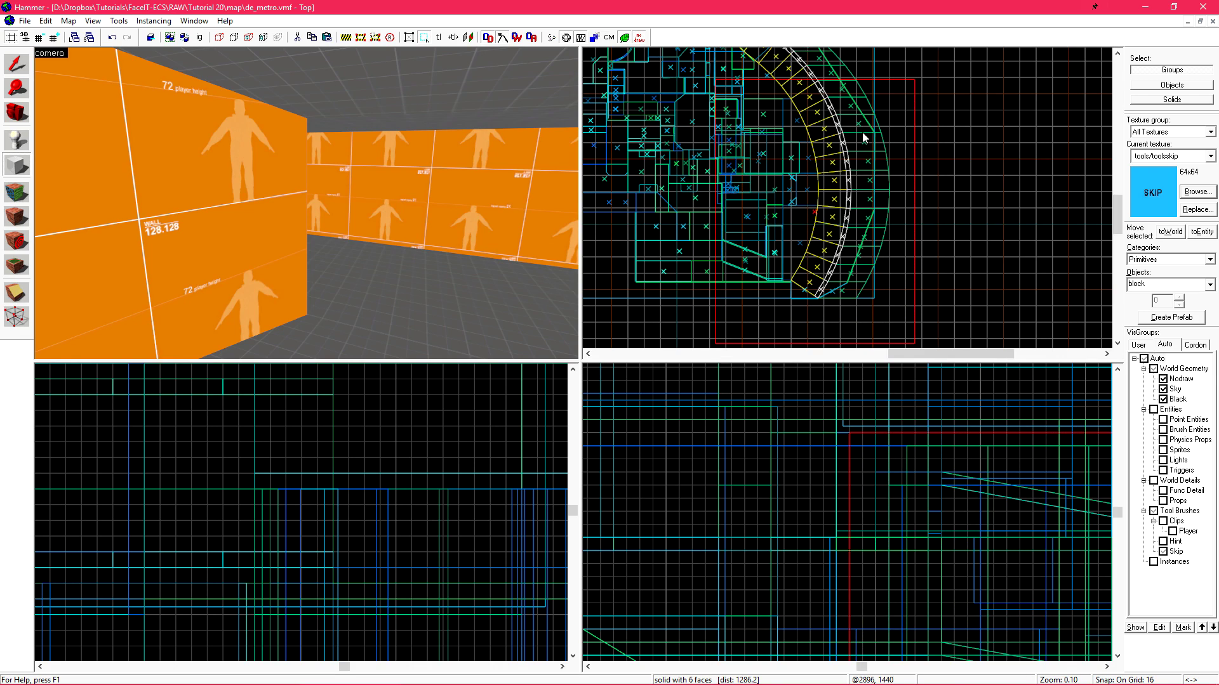
key("shift+s")
- Cut the large skip block diagonally along a line from the angled wall's outer corner through the opposite wall corner
scroll(784, 222, "up", 15)
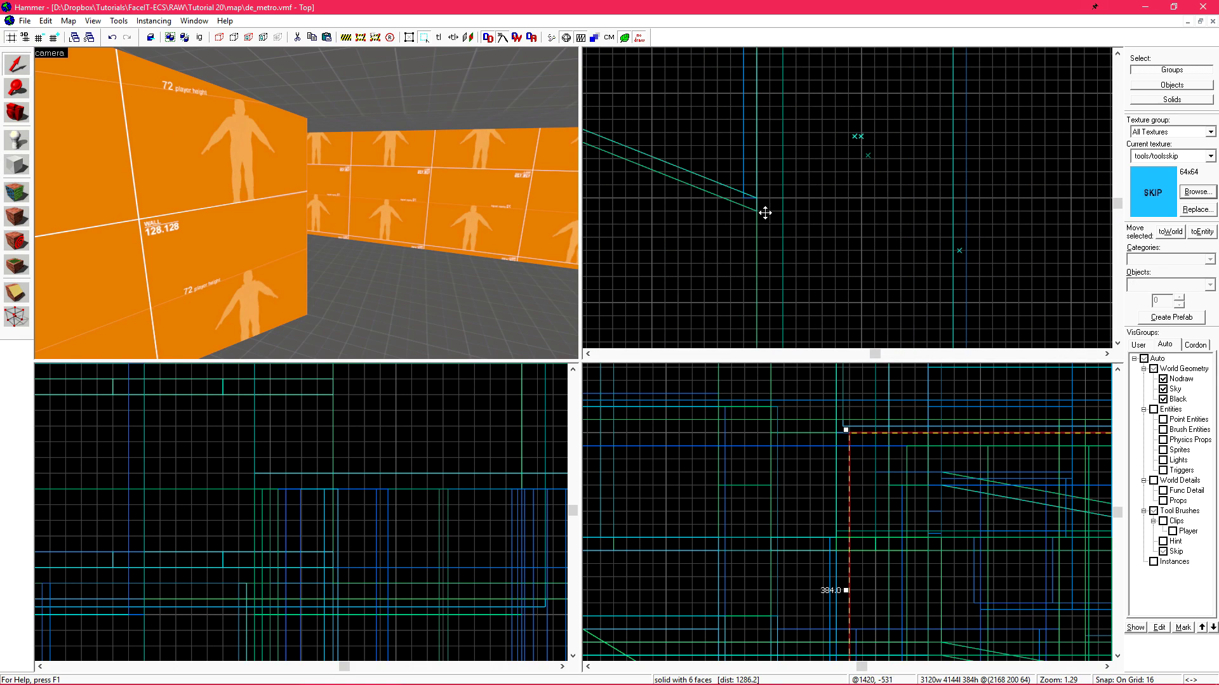
key("shift+x")
mouse_move(757, 211)
left_mouse_down()
mouse_move(771, 237)
mouse_move(821, 155)
mouse_move(855, 138)
left_mouse_up()
scroll(771, 237, "down", 5)
scroll(834, 141, "up", 6)
scroll(856, 139, "down", 17)
key("Return")
- Apply the tools/toolshint texture to the diagonal face of the large skip block and select the block
key("shift+a")
left_click(850, 384)
left_click(724, 463)
right_click(429, 226)
key("shift+s")
left_click(414, 246)
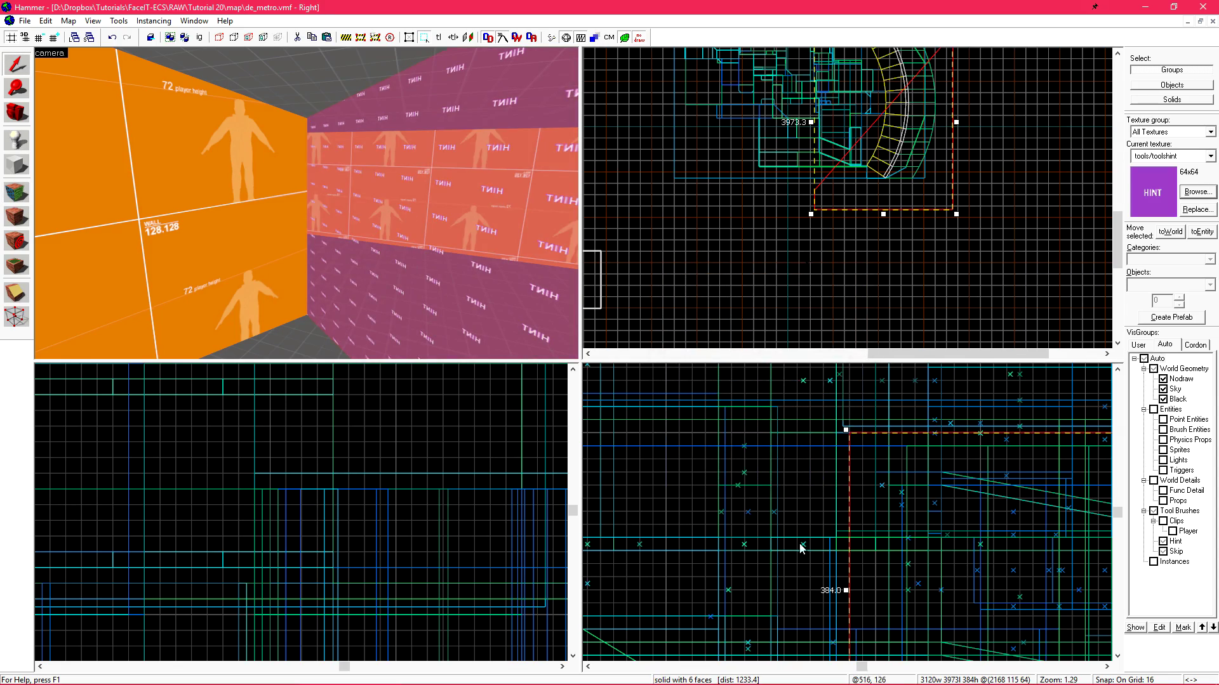
- Stretch the diagonal skip block vertically to 448 units high so it covers the sunken track and the walls around it
scroll(834, 542, "down", 9)
key("ctrl+shift+e")
scroll(787, 500, "up", 8)
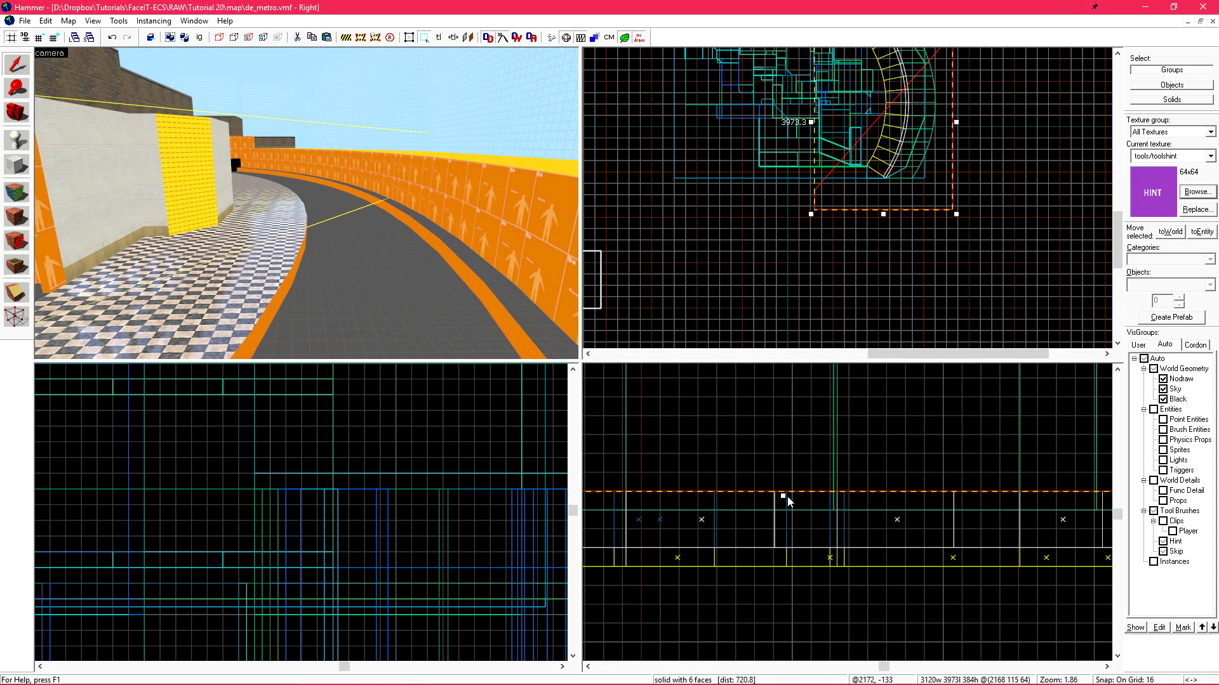
left_click_drag(785, 511, 785, 550)
key("z")
key("w")
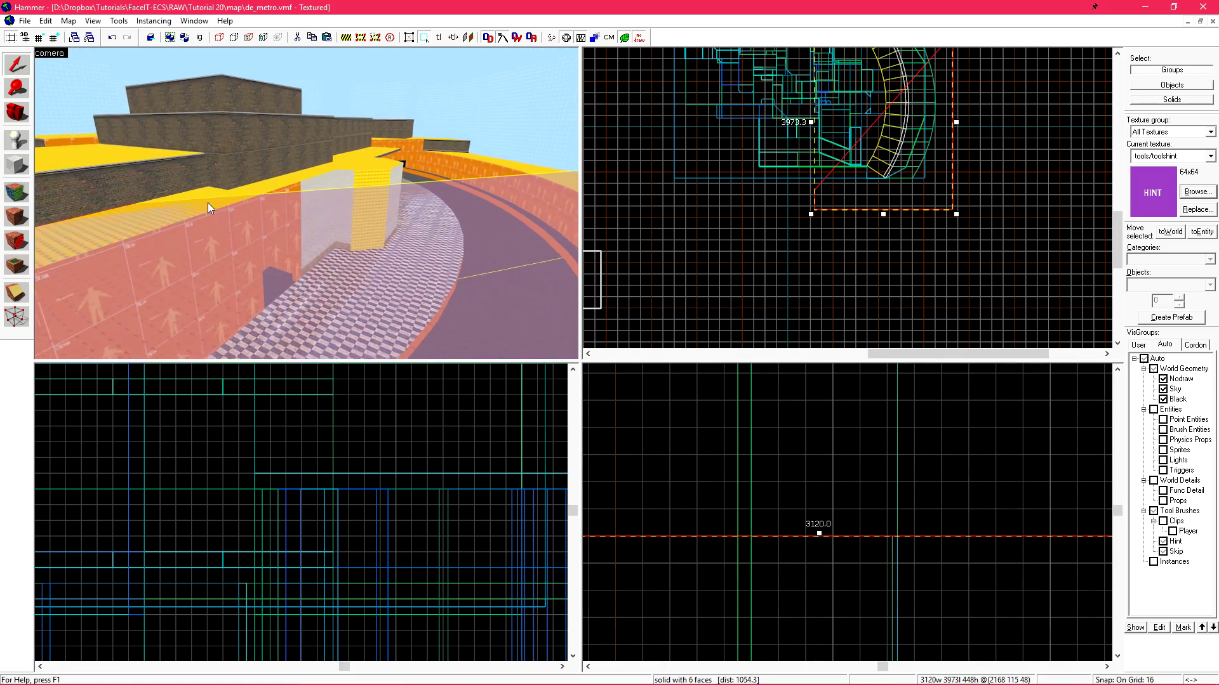
key("a")
key("z")
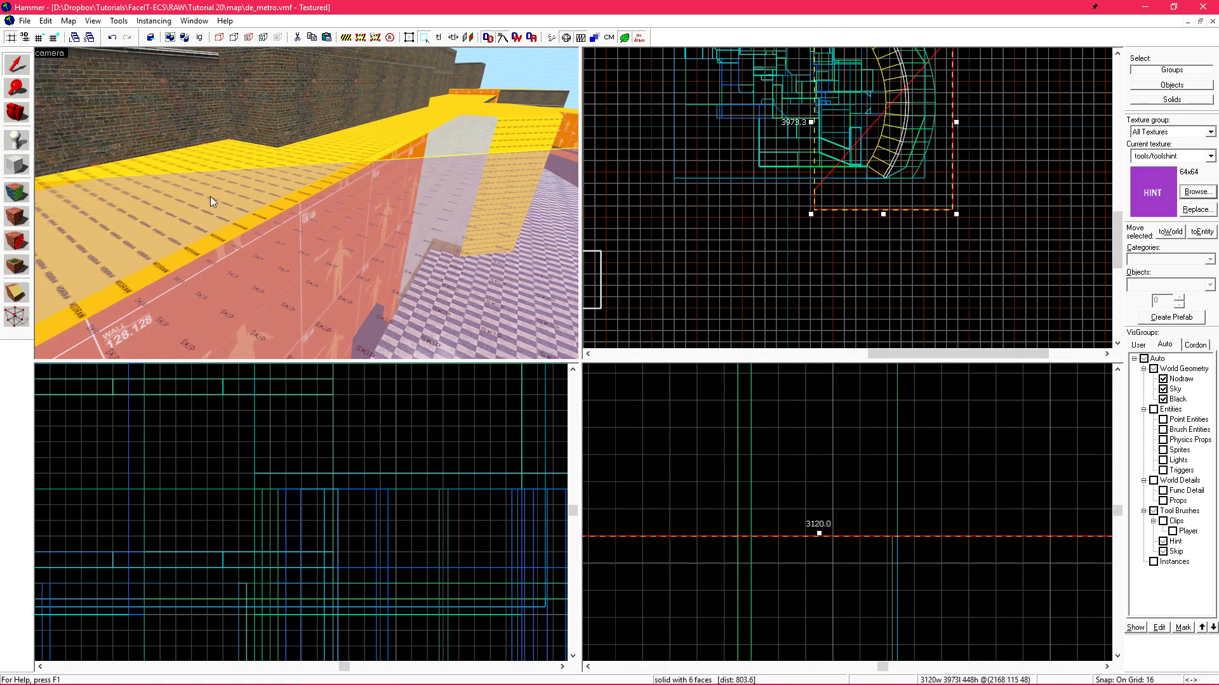
key("s")
key("z")
key("z")
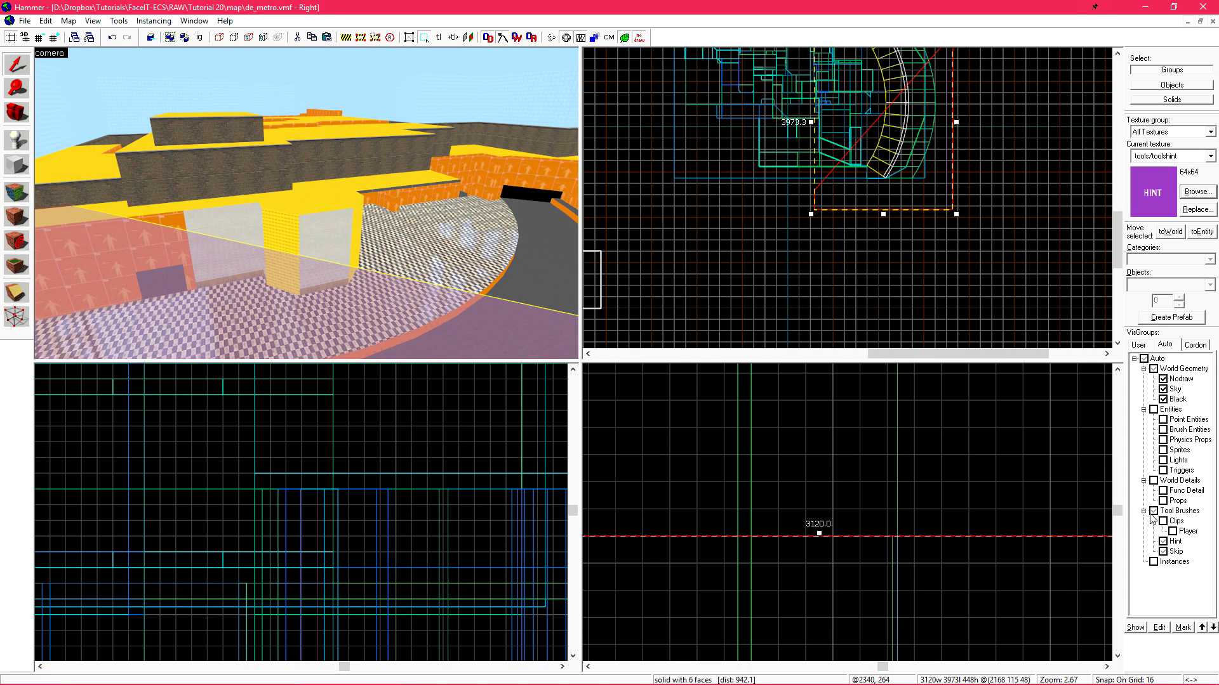
- Show the hint and skip brushes and lower the map-wide hint block until its top lines up with the diagonal skip block's top
left_click(1163, 541)
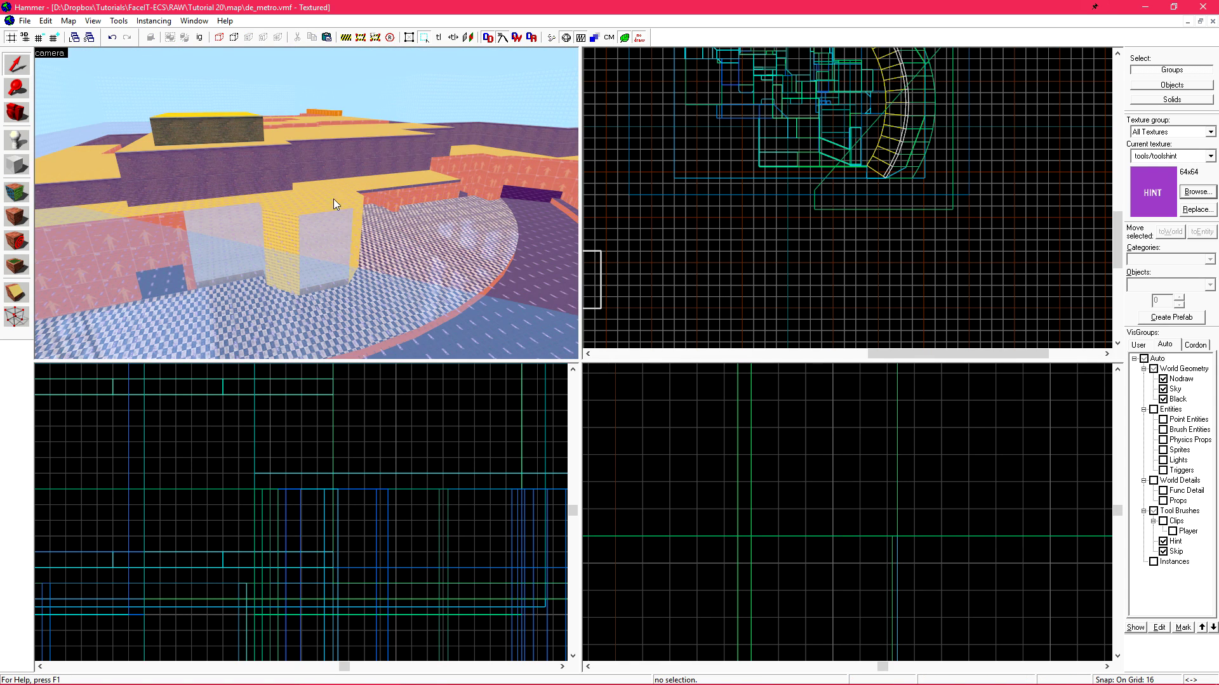
left_click(322, 134)
key("z")
key("w")
key("z")
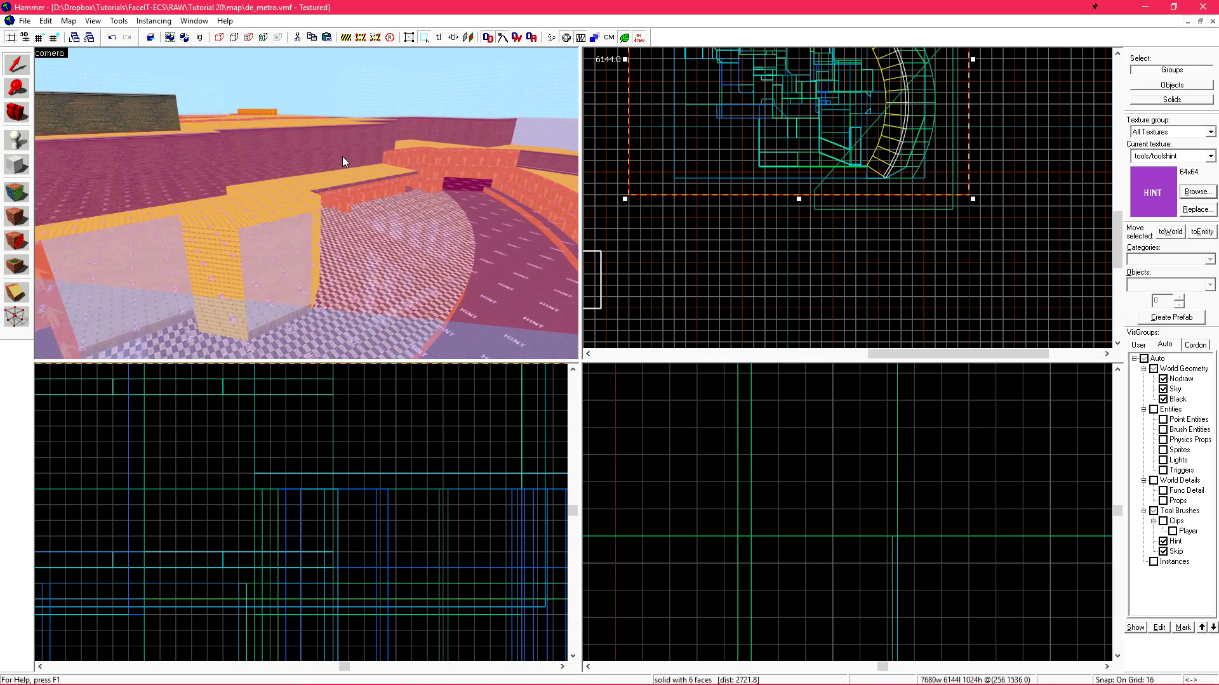
key("w")
key("z")
scroll(348, 525, "down", 8)
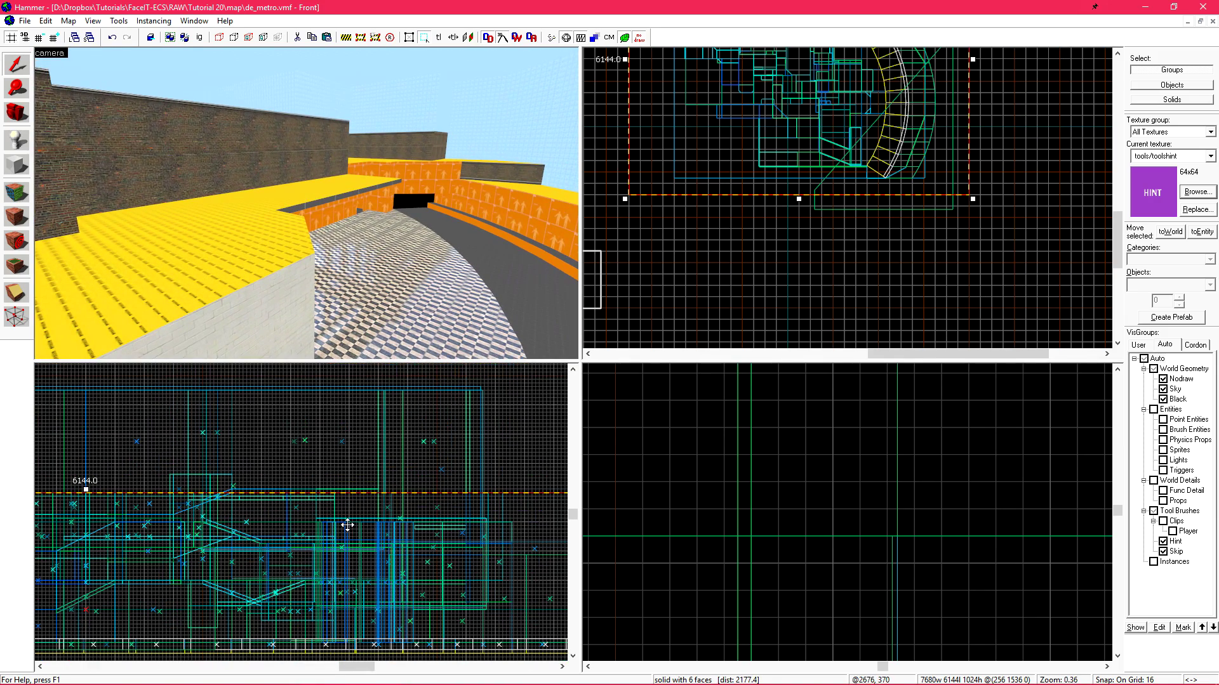
key("Down")
key("Down")
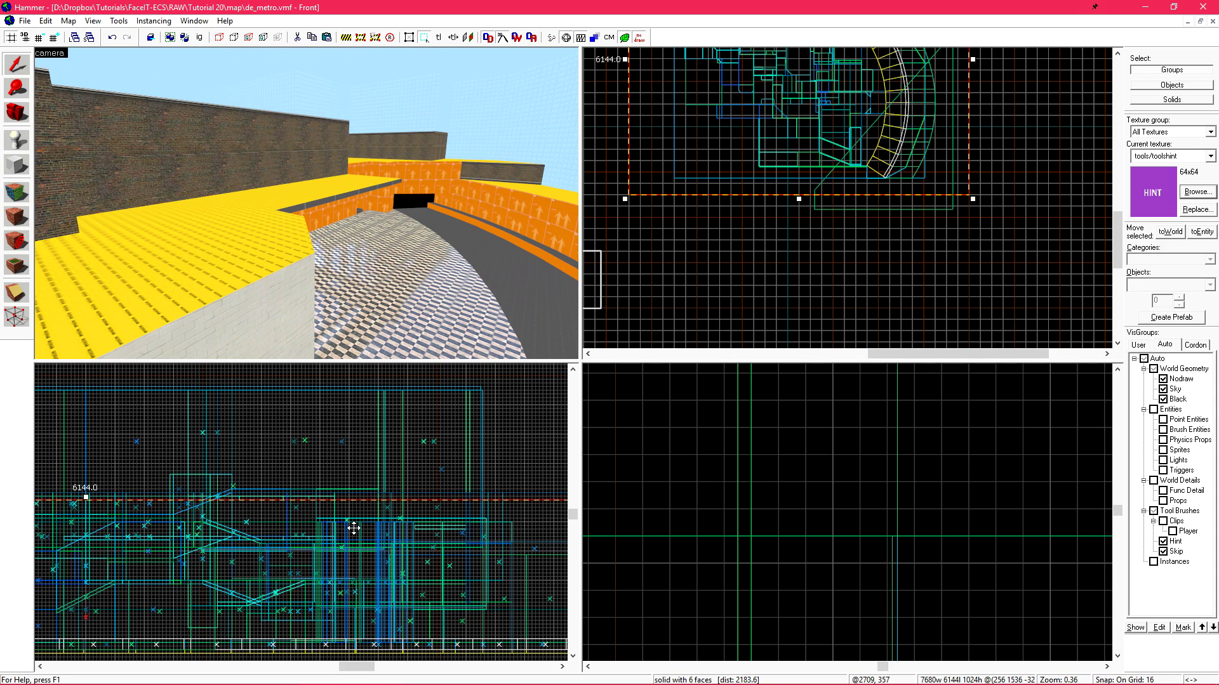
key("Down")
key("Down")
key("Down")
key("Down")
key("Down")
key("Down")
key("Down")
key("Down")
key("Down")
key("Down")
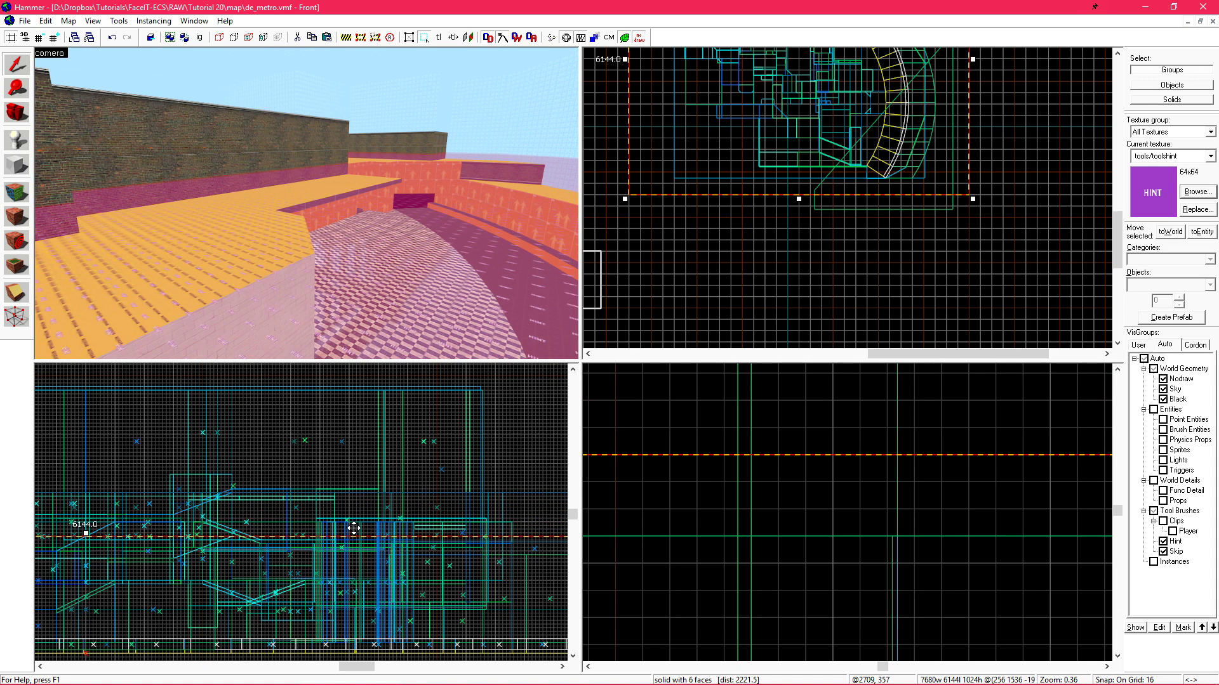
key("Down")
key("z")
key("w")
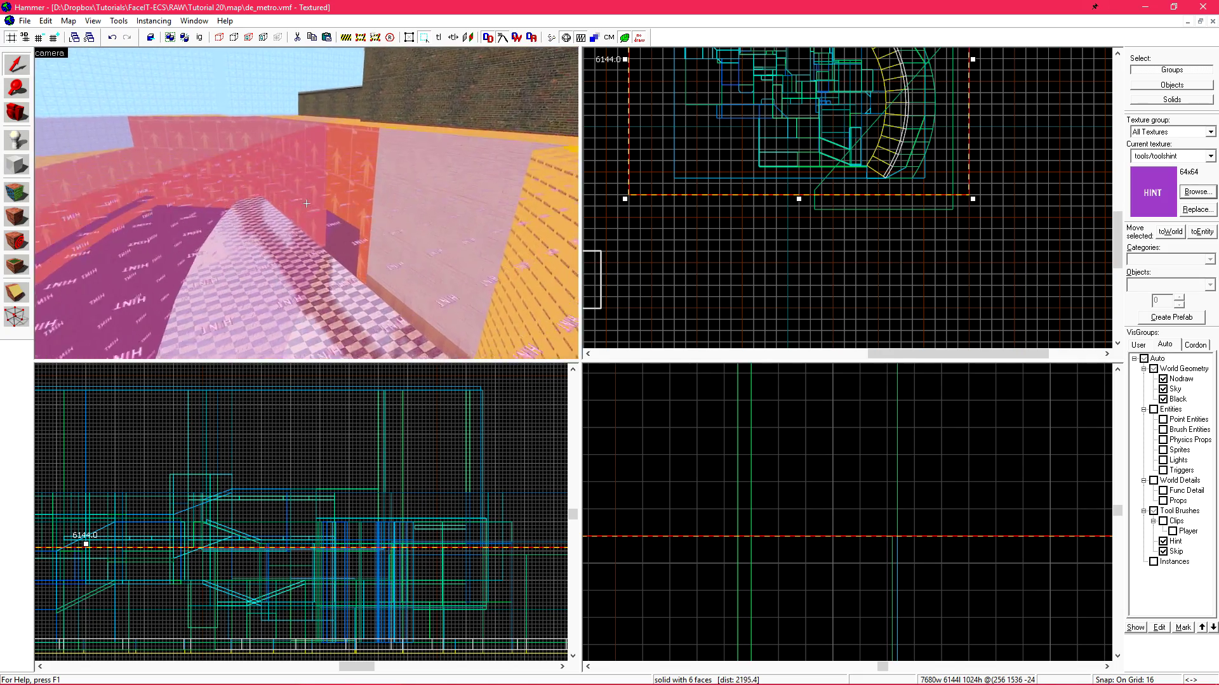
key("w")
key("s")
key("z")
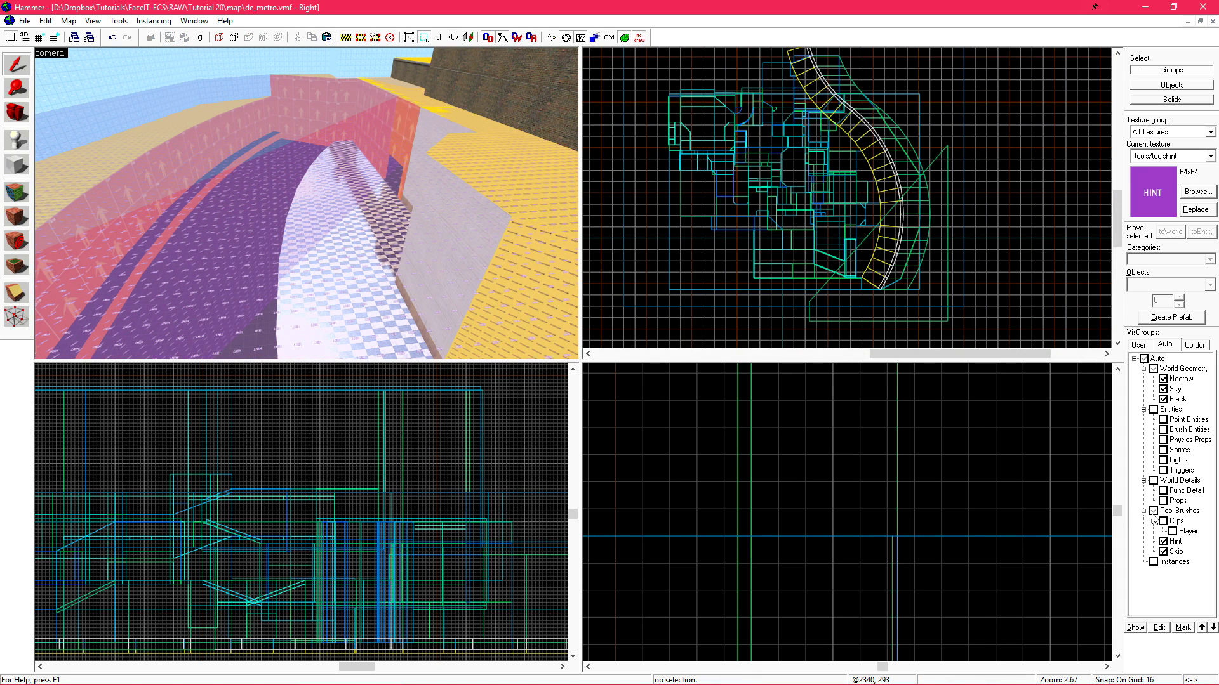
- Hide the tool brushes and examine the faces of the protruding brick wall on the checkered platform
left_click(1153, 512)
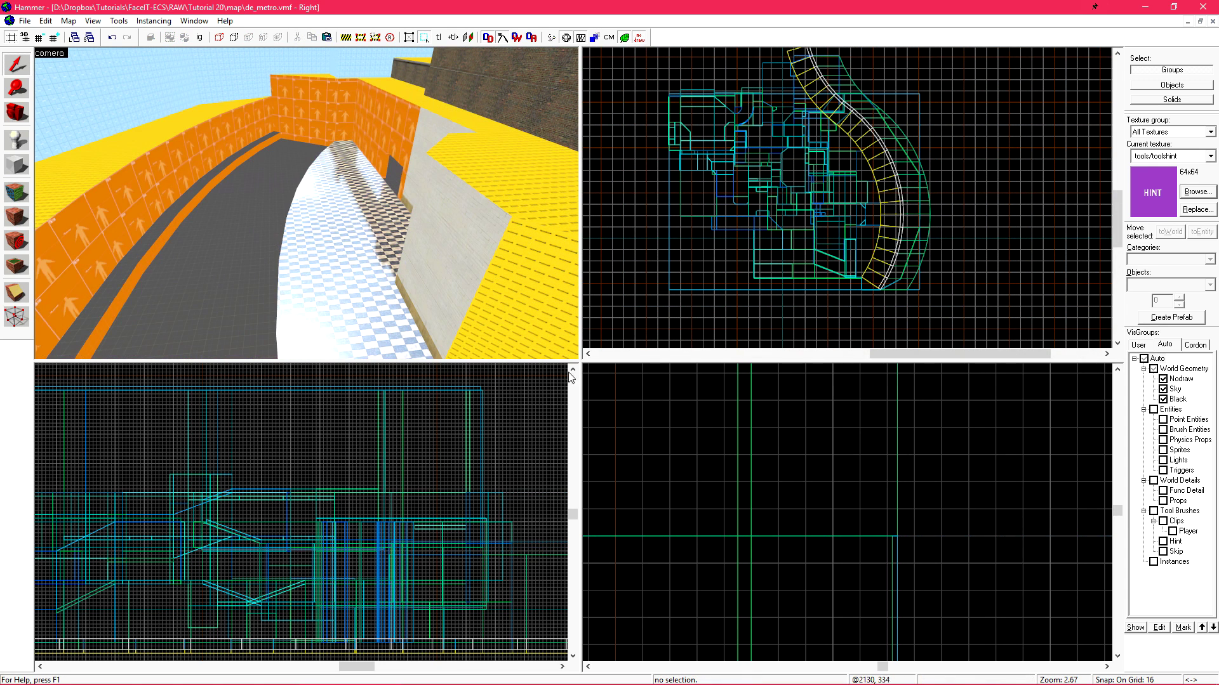
key("z")
key("w")
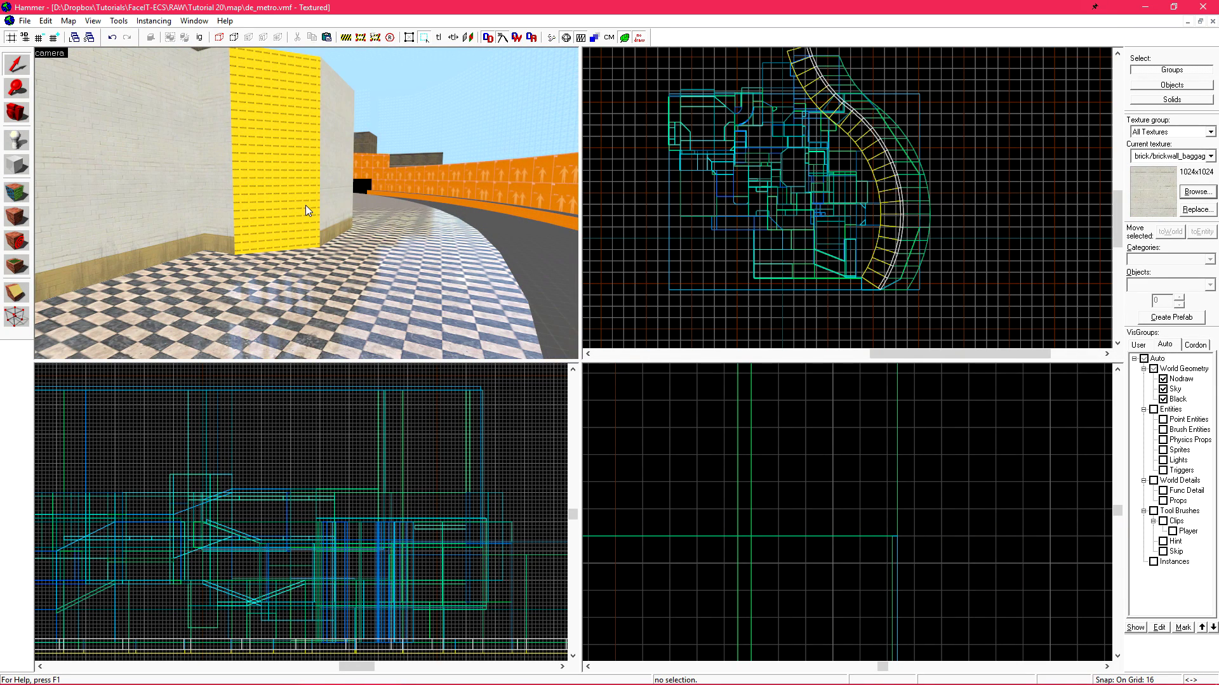
left_click(308, 210)
key("shift+a")
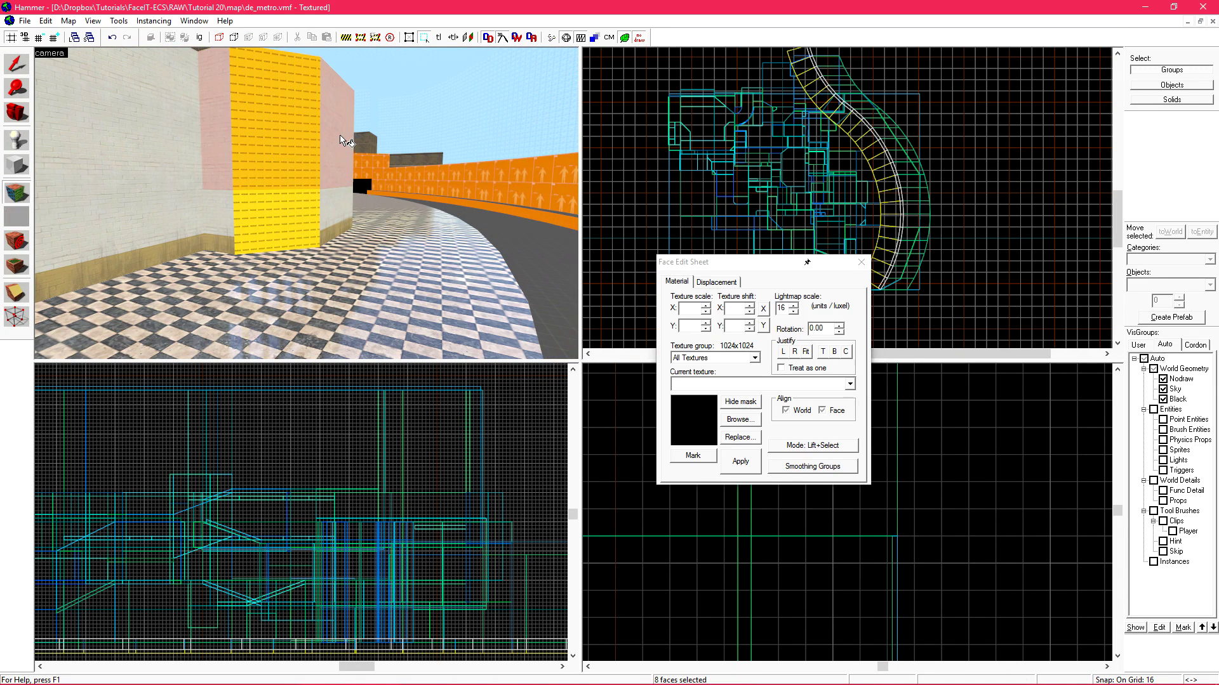
left_click(341, 151)
key("shift+s")
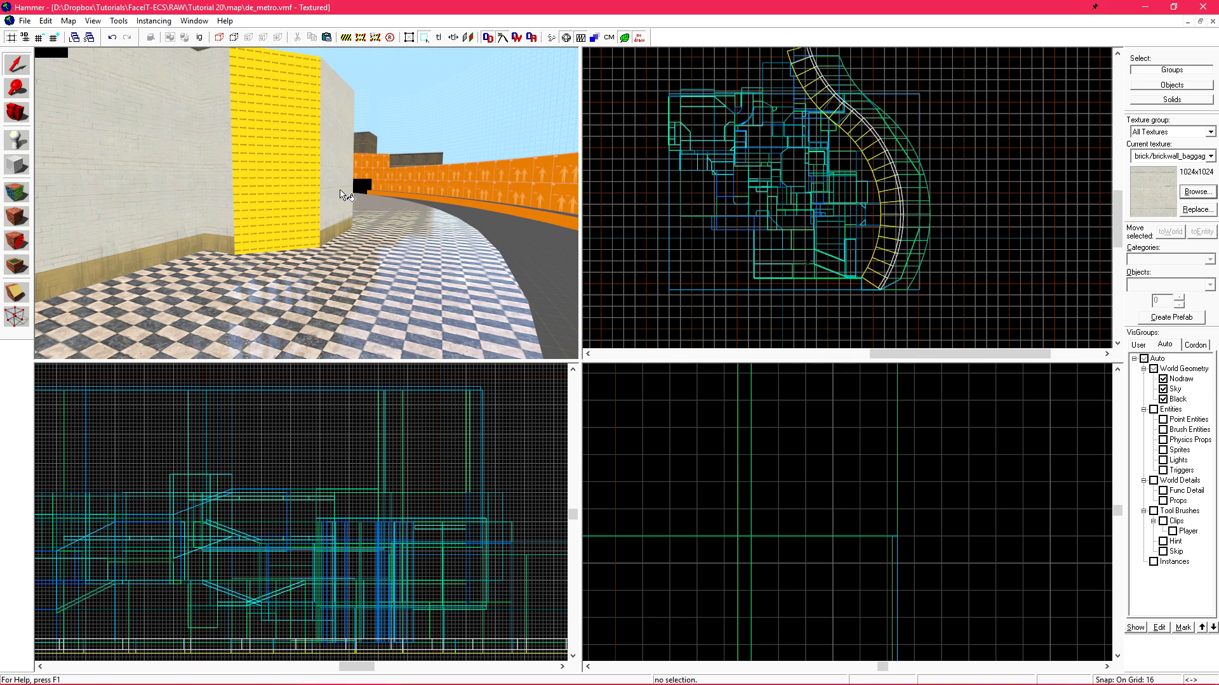
- Create a new tools/toolsskip block in the top view around the protruding brick wall on the platform
key("w")
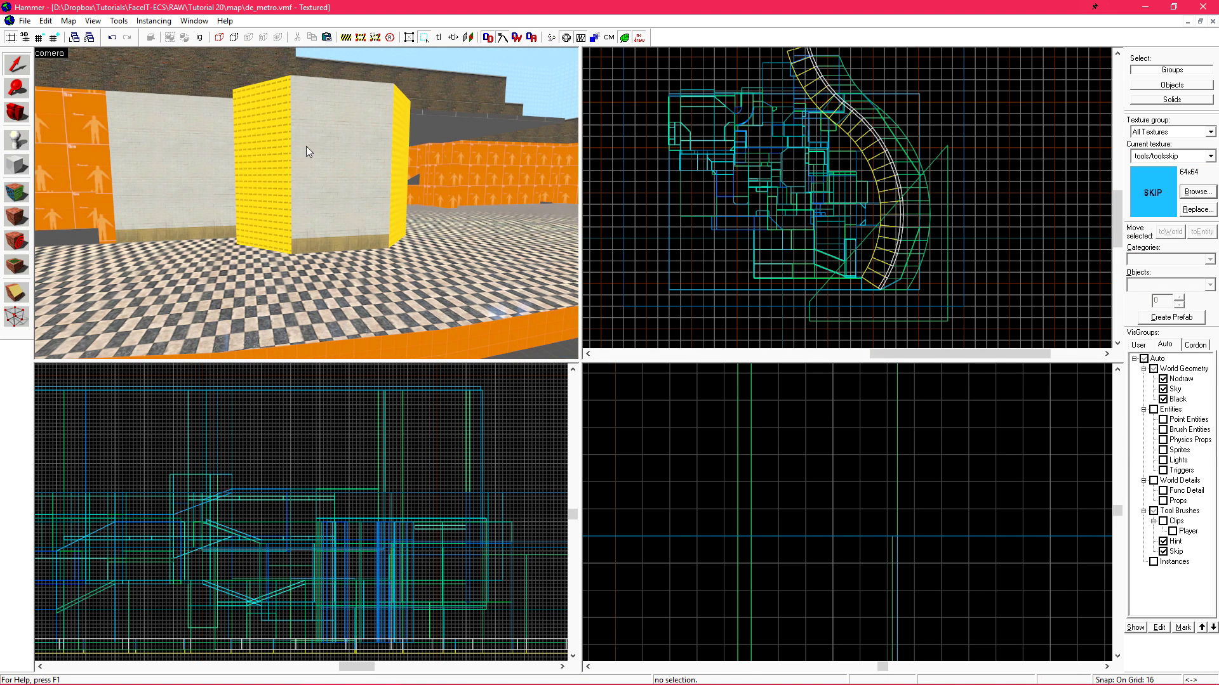
left_click(306, 146)
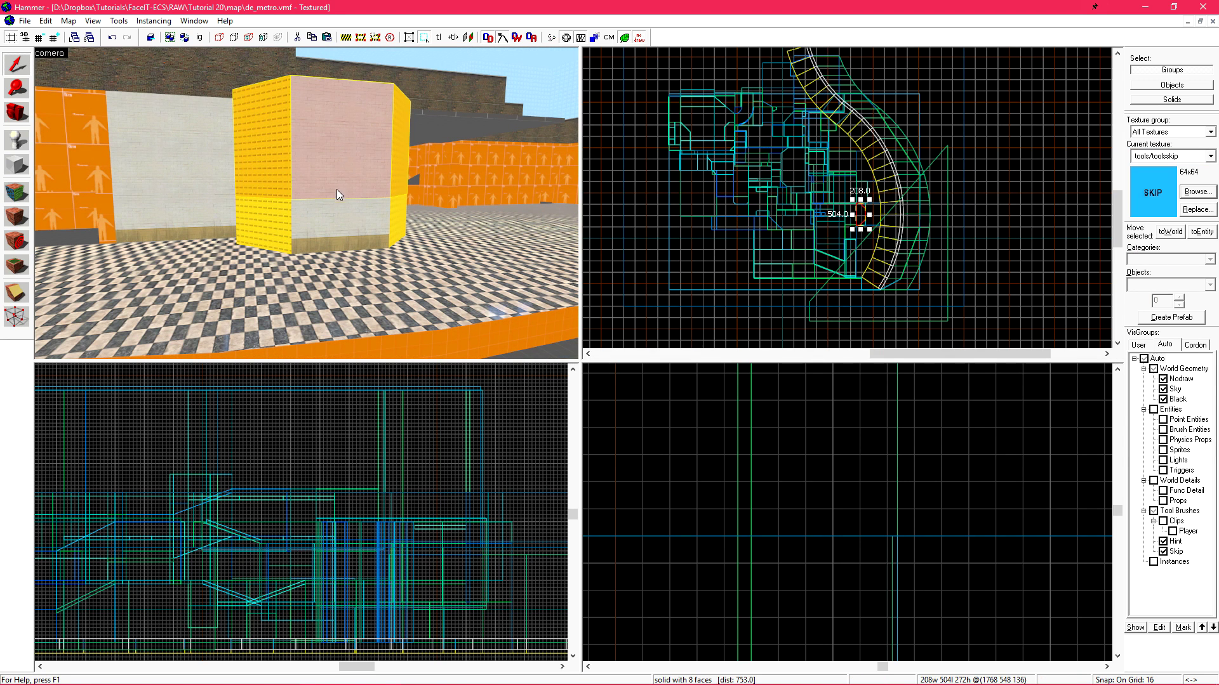
scroll(861, 217, "up", 10)
key("shift+b")
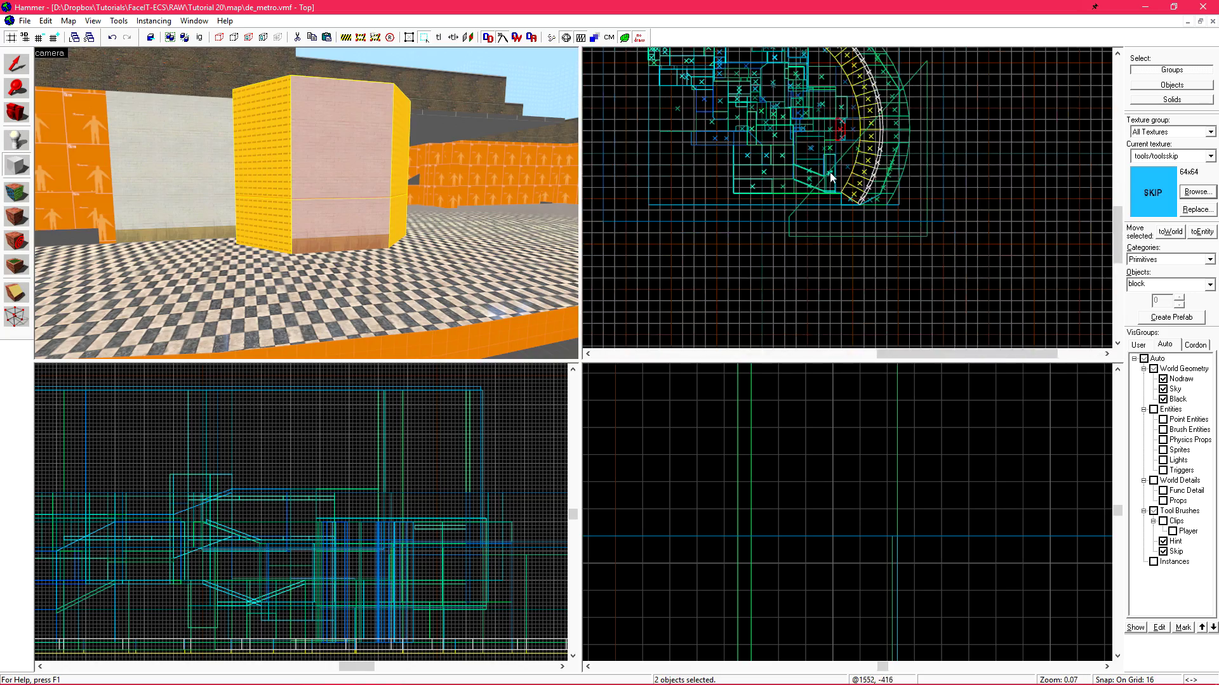
scroll(882, 211, "down", 16)
mouse_move(882, 211)
left_mouse_down()
mouse_move(808, 184)
mouse_move(805, 105)
left_mouse_up()
scroll(805, 105, "up", 14)
scroll(805, 105, "down", 9)
key("Return")
scroll(808, 190, "down", 4)
key("shift+s")
- Align the new skip block with the protruding wall in the top view
scroll(881, 207, "up", 14)
mouse_move(842, 222)
left_mouse_down()
mouse_move(881, 206)
mouse_move(787, 232)
left_mouse_up()
scroll(825, 222, "down", 5)
scroll(787, 242, "down", 13)
scroll(755, 221, "up", 8)
key("z")
key("z")
- Choose the hint texture for the new skip block's face at the protruding wall
key("shift+a")
left_click(730, 390)
left_click(710, 456)
key("shift+s")
scroll(821, 442, "down", 1)
scroll(821, 441, "down", 2)
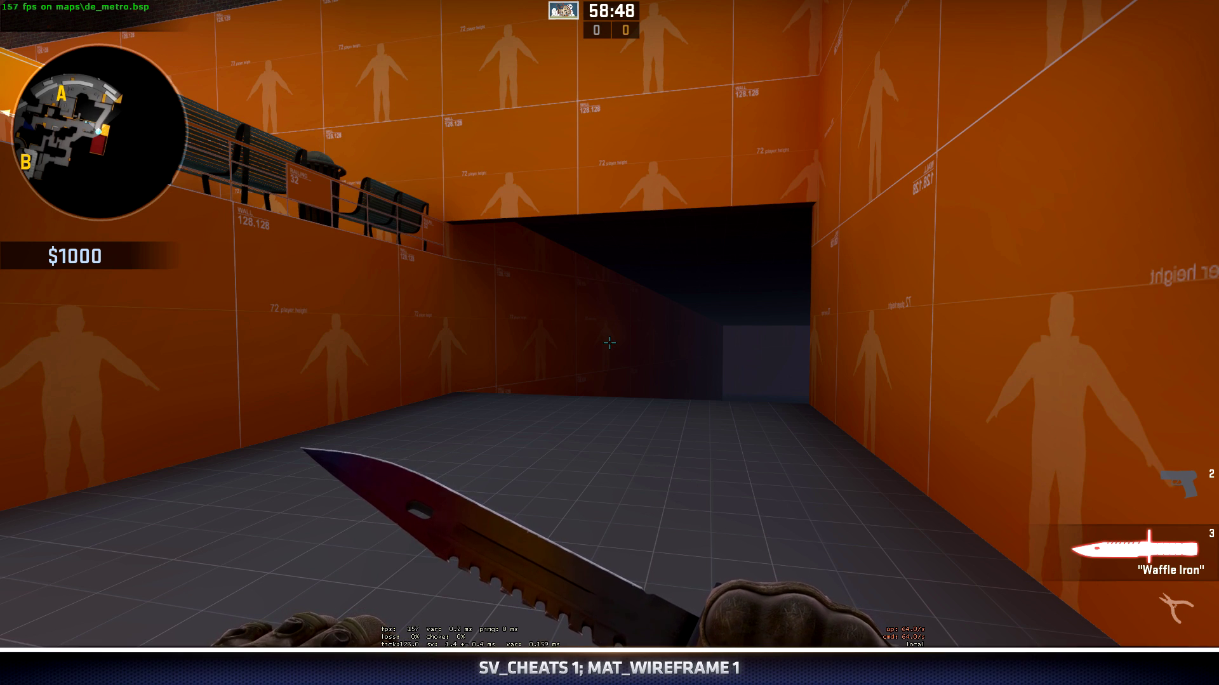
- Switch to de_metro running in Counter-Strike: Global Offensive and run mat_wireframe 1 and mat_leafvis 3 in the console
key("grave")
type("mat_wireframe 1")
key("Return")
type("ma")
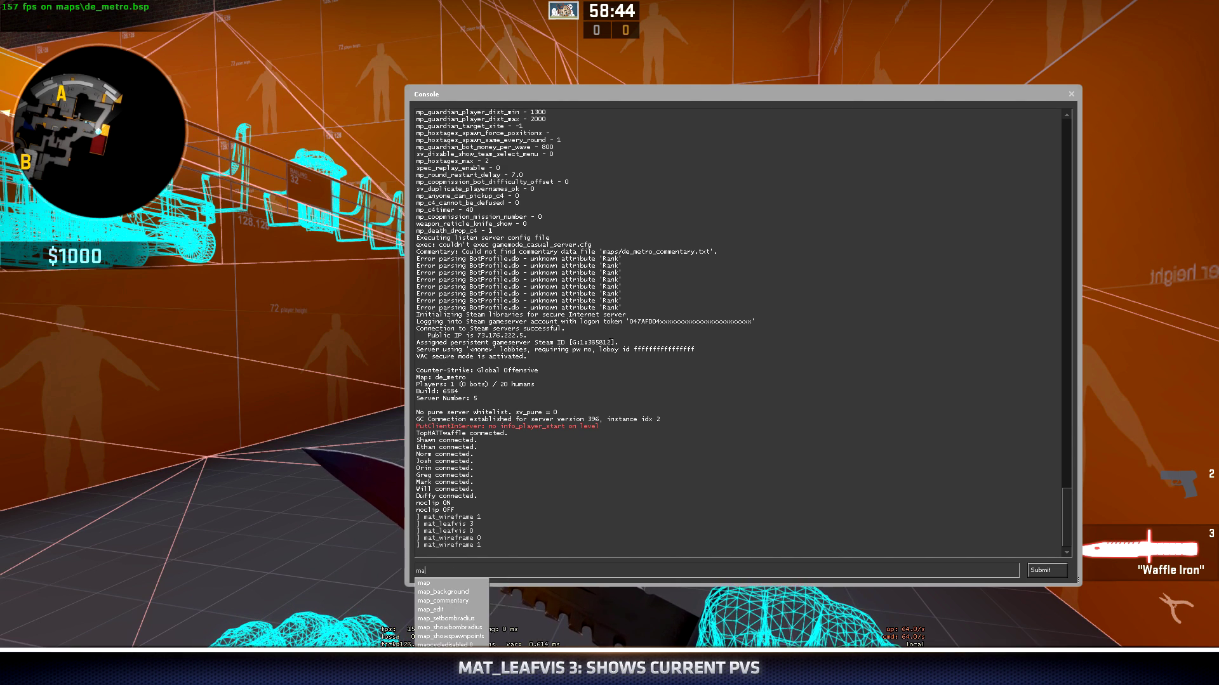
type("t_leafvis 3")
key("Return")
key("grave")
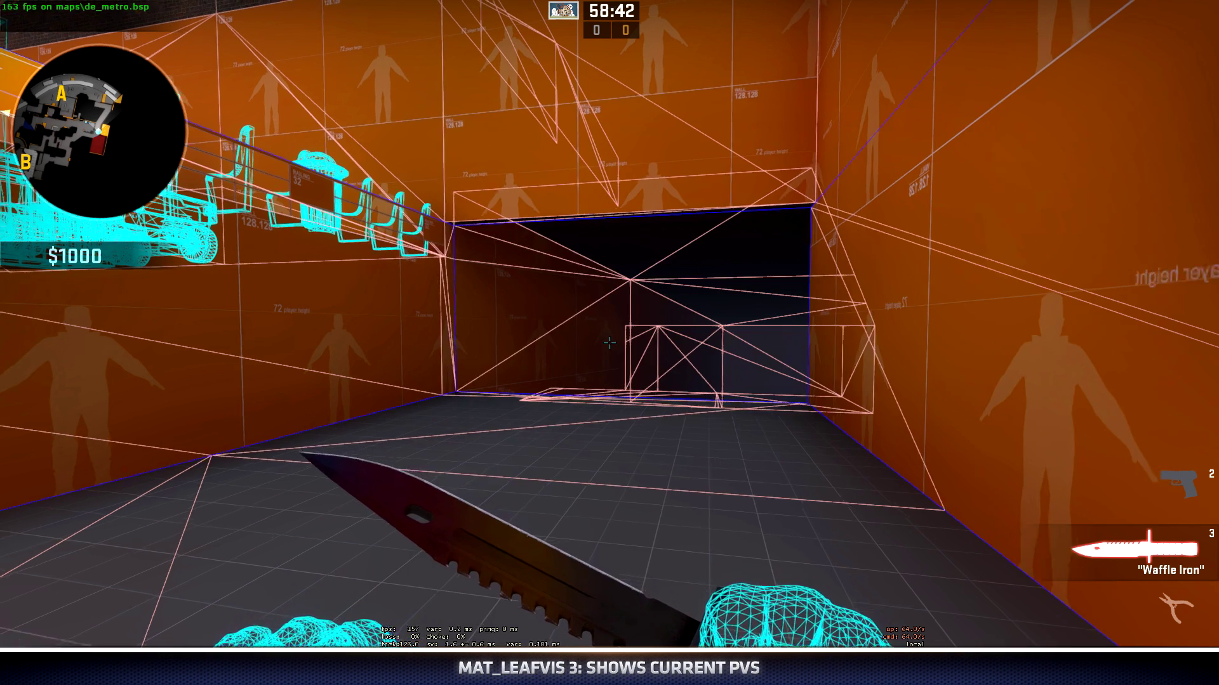
- Walk around the map to examine which geometry is rendered from each area and around the curved brick wall
key("a")
key("d")
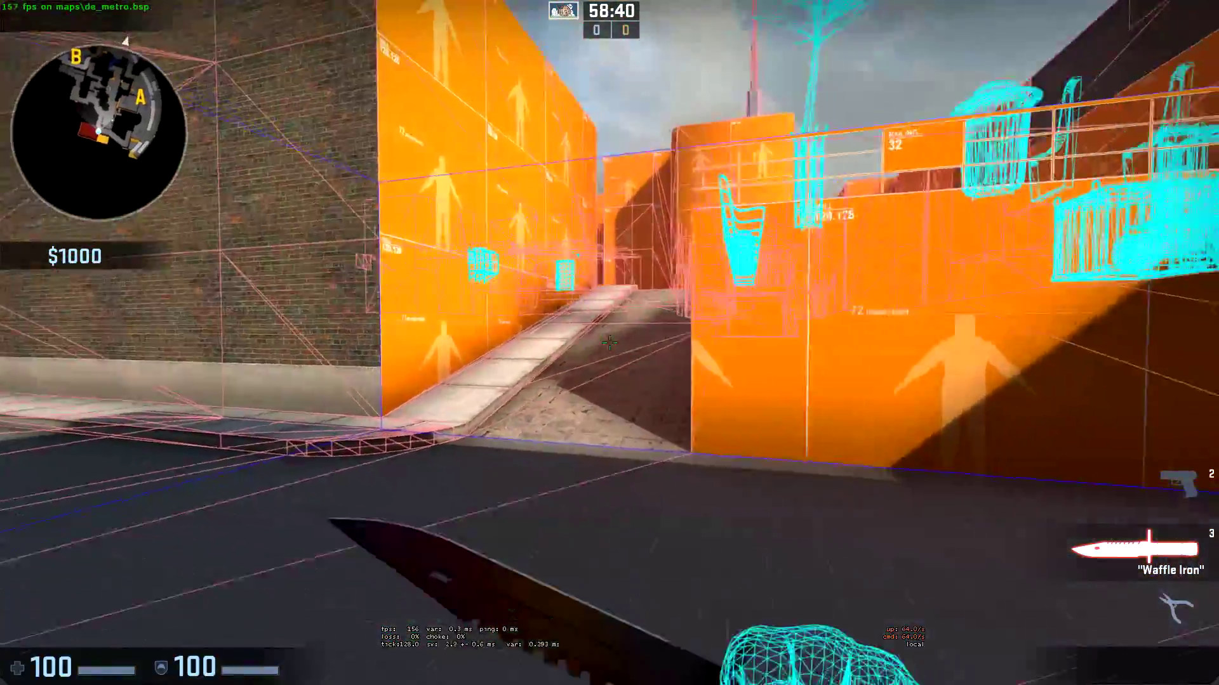
key("d")
left_click(609, 343)
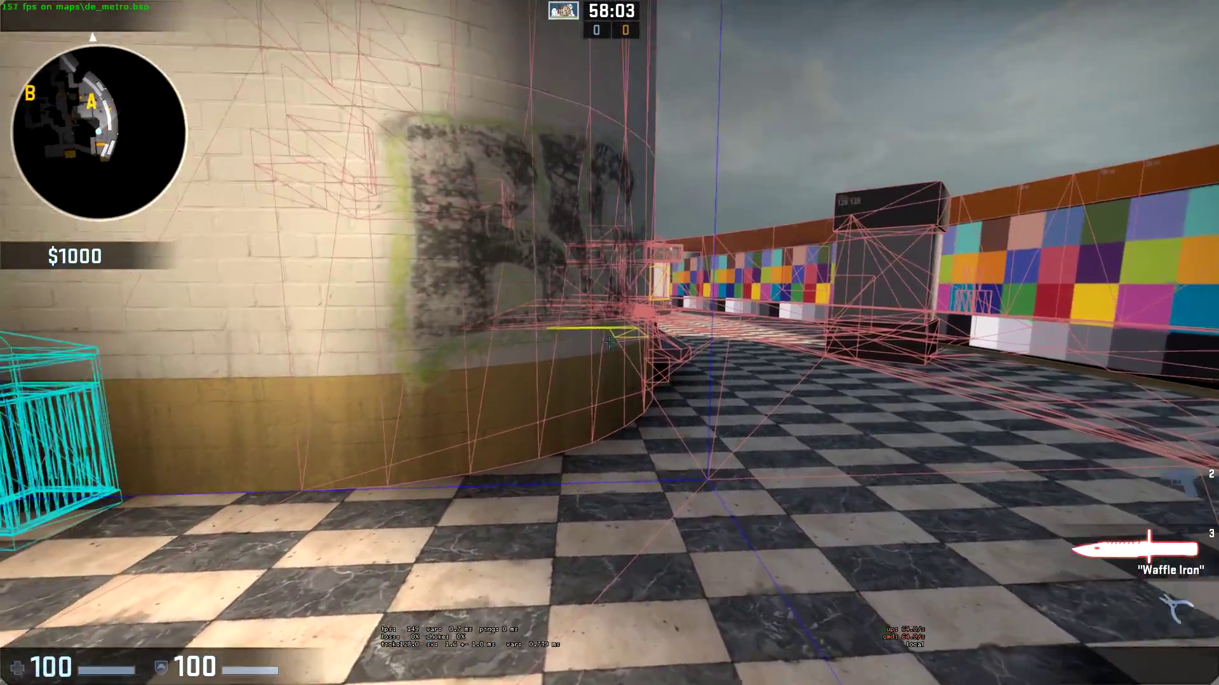
key("d")
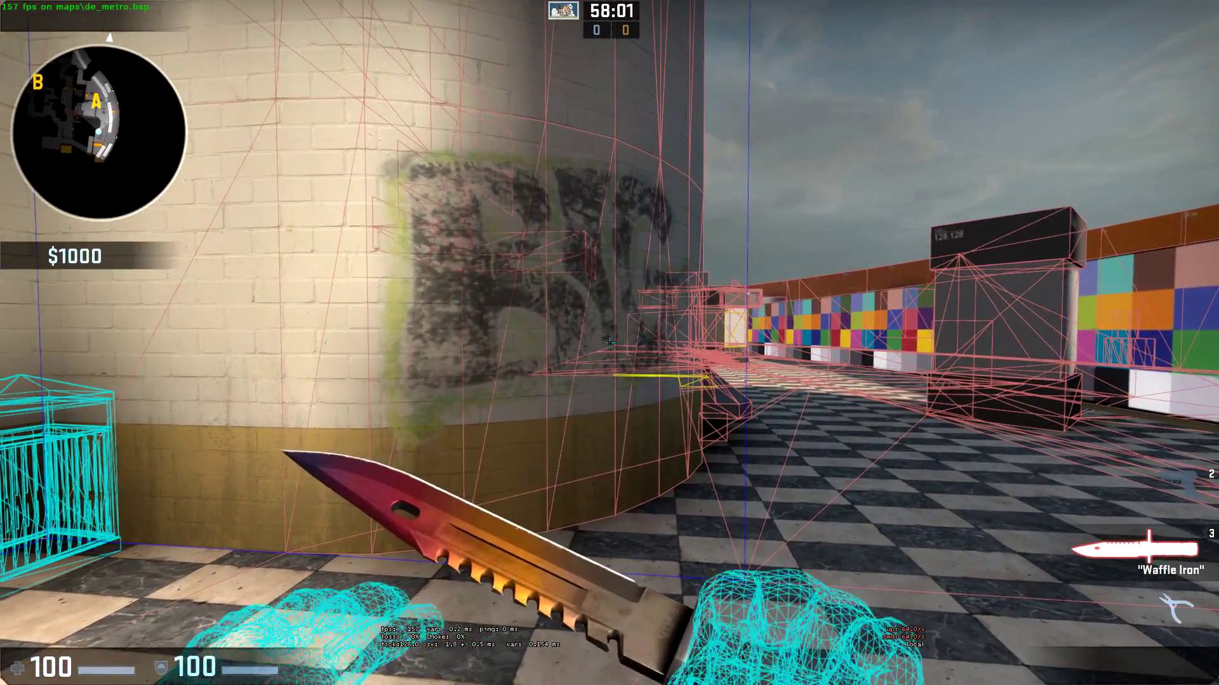
- Walk past the brick wall and through the checkered halls to examine in wireframe which geometry gets rendered behind the corners
key("w")
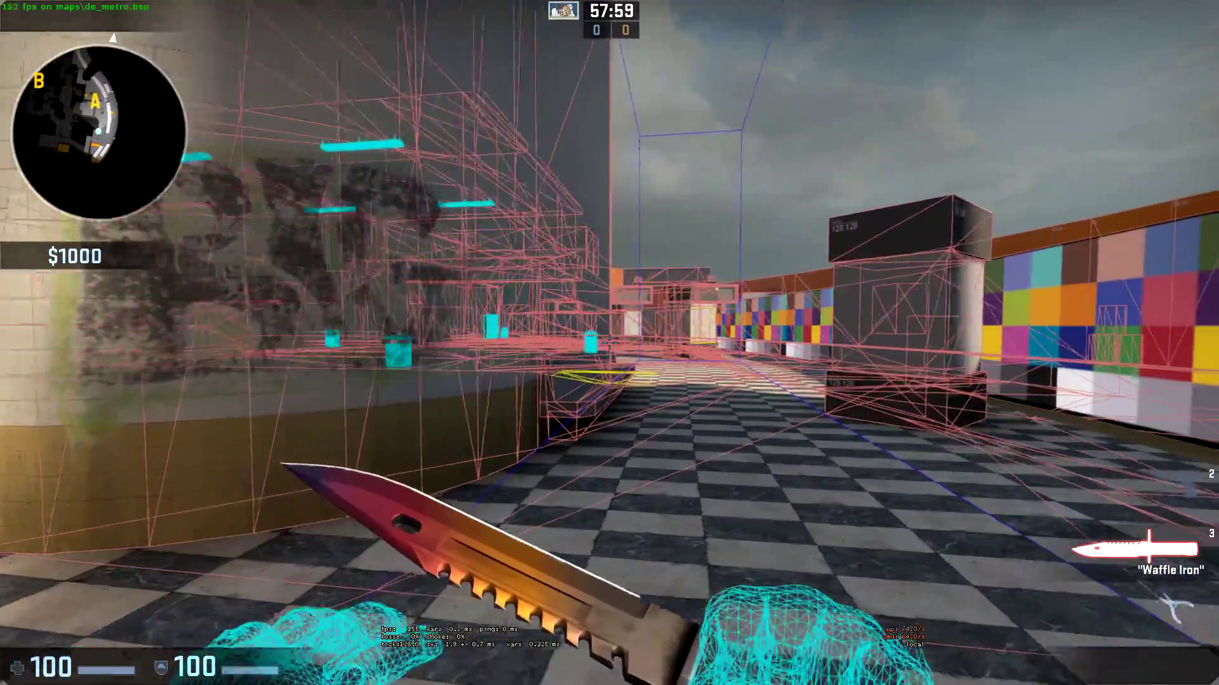
key("w")
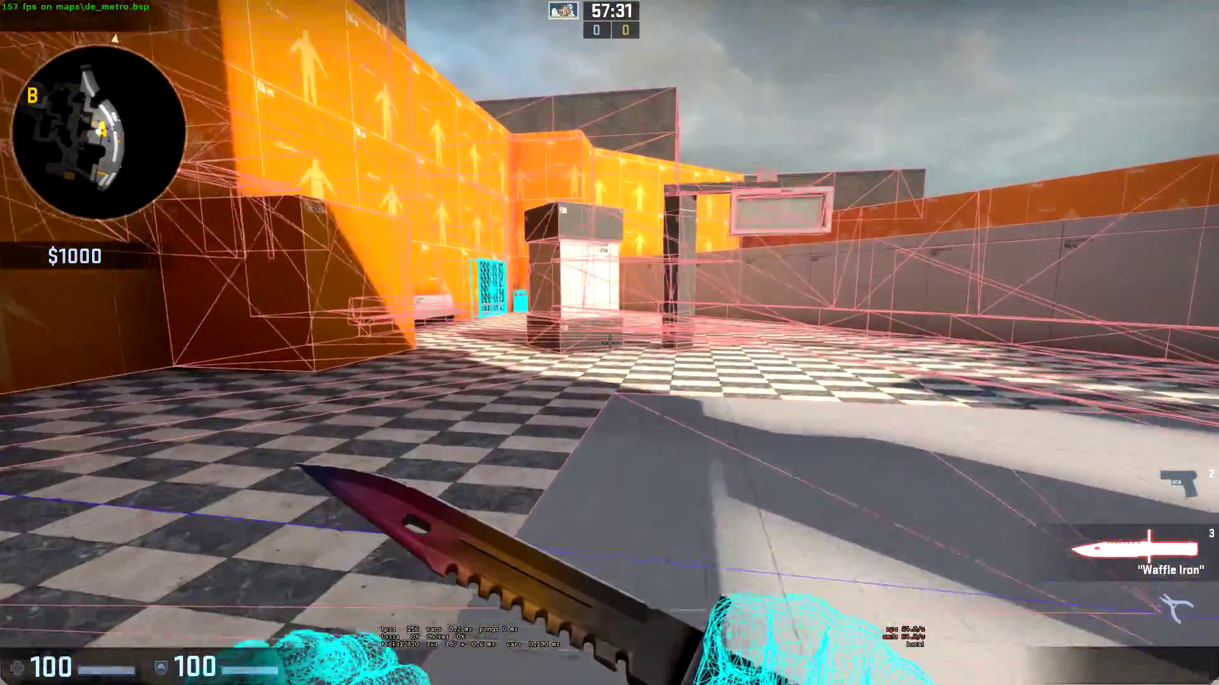
key("d")
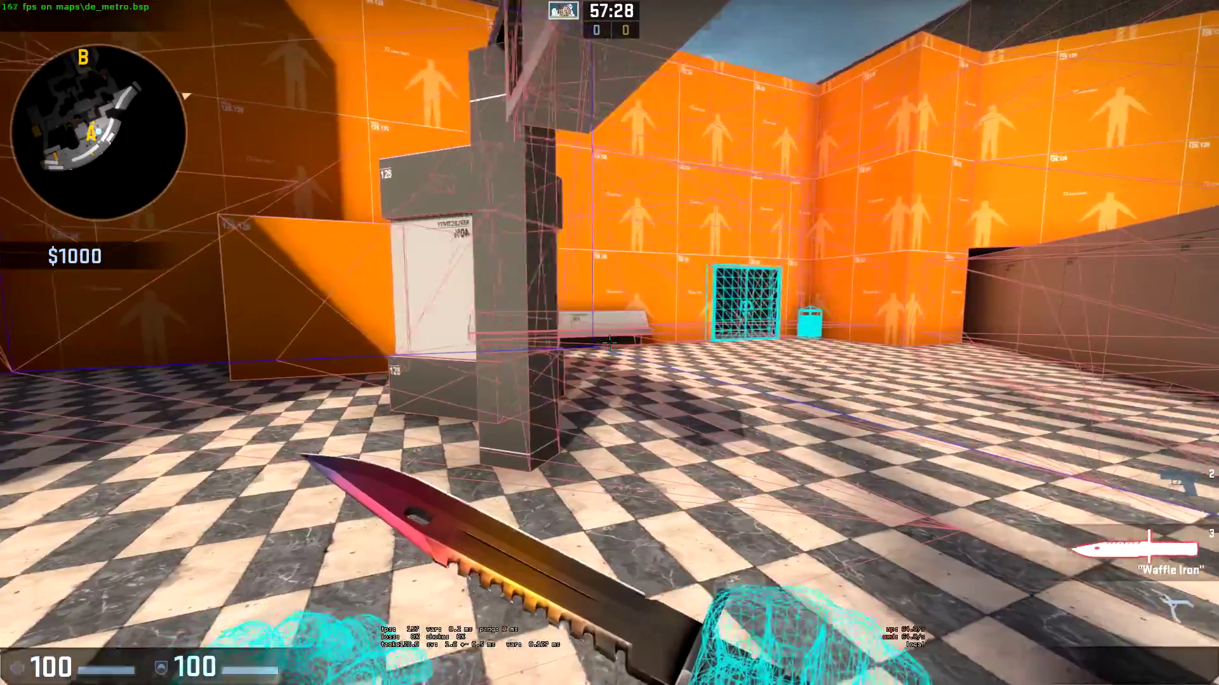
key("d")
key("d")
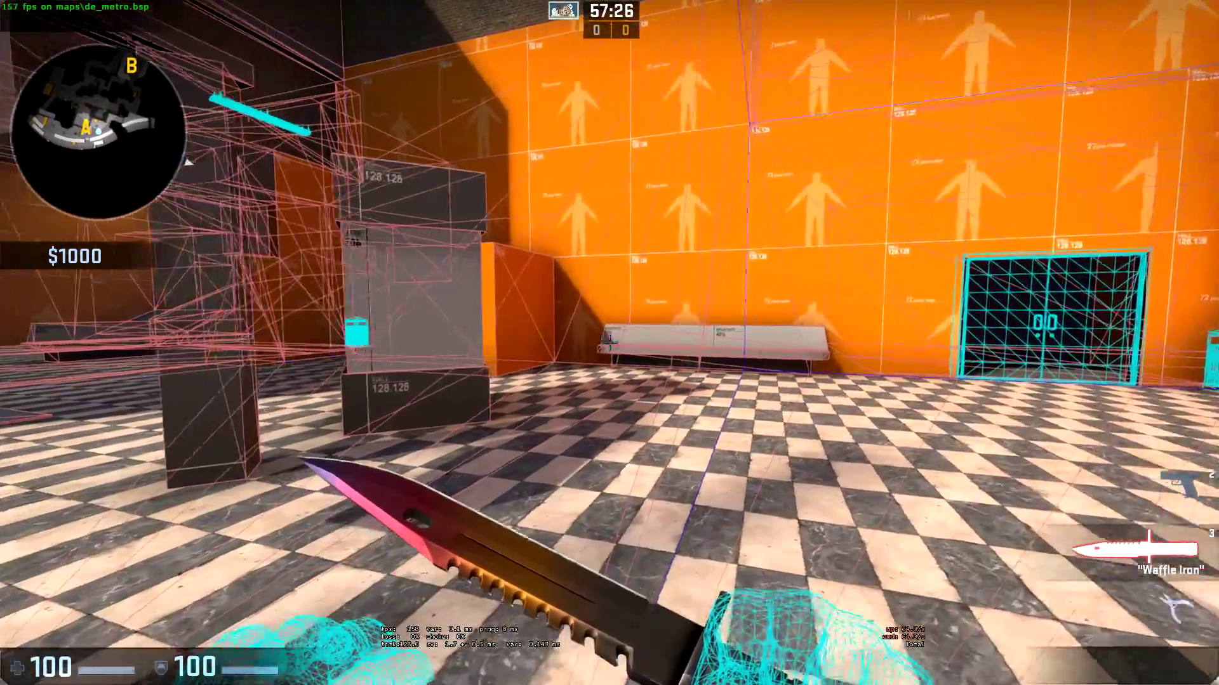
key("a")
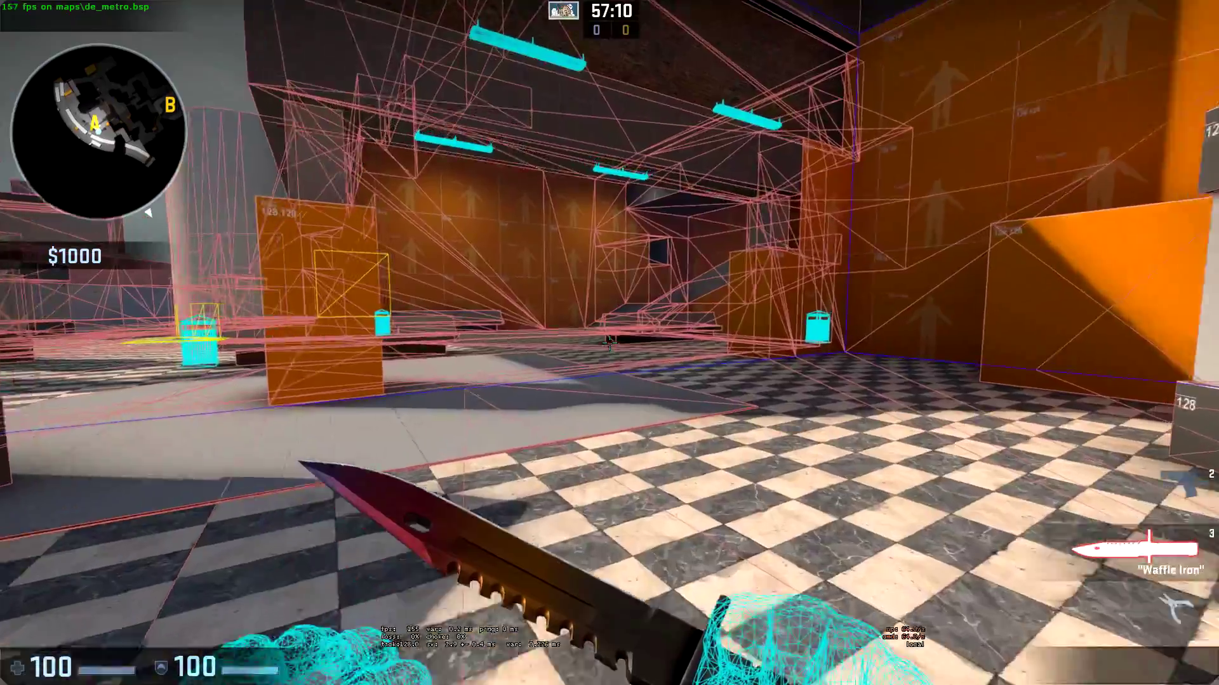
key("w")
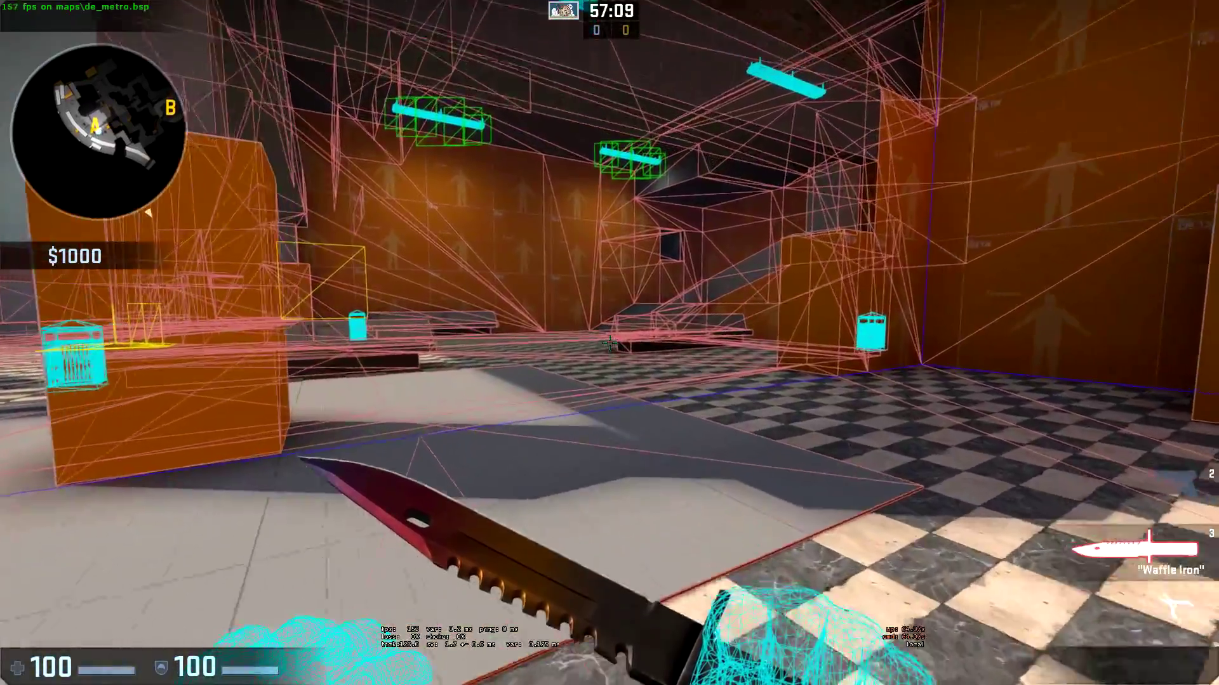
key("w")
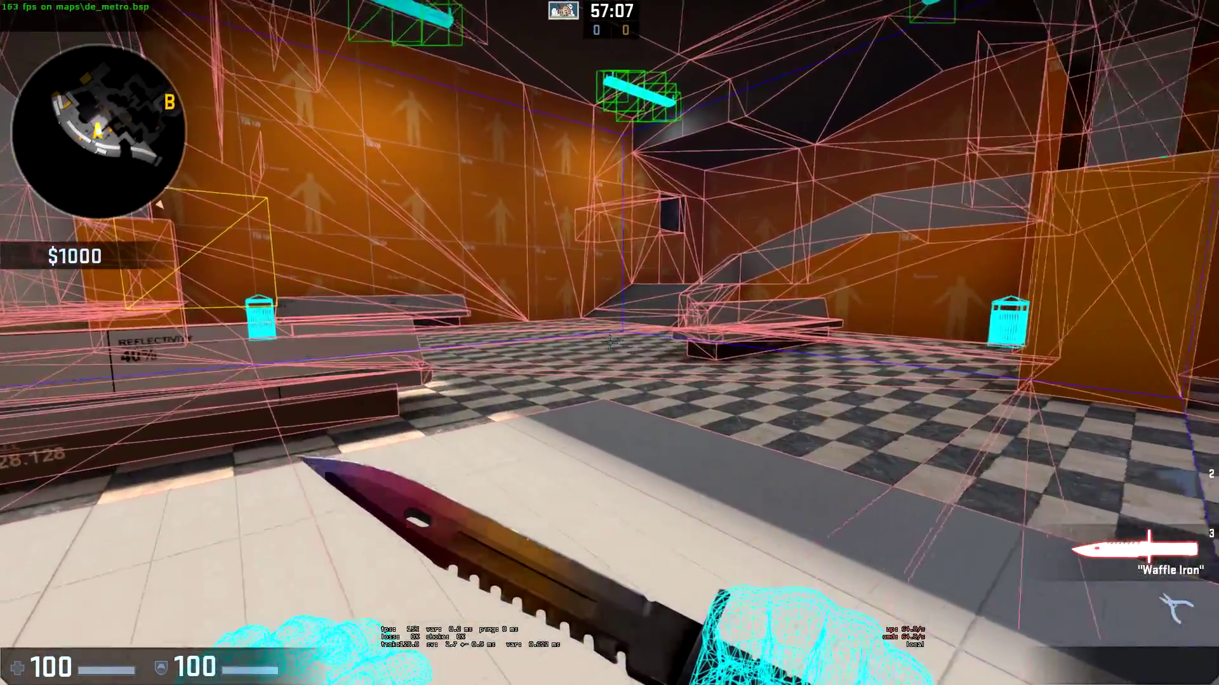
key("w")
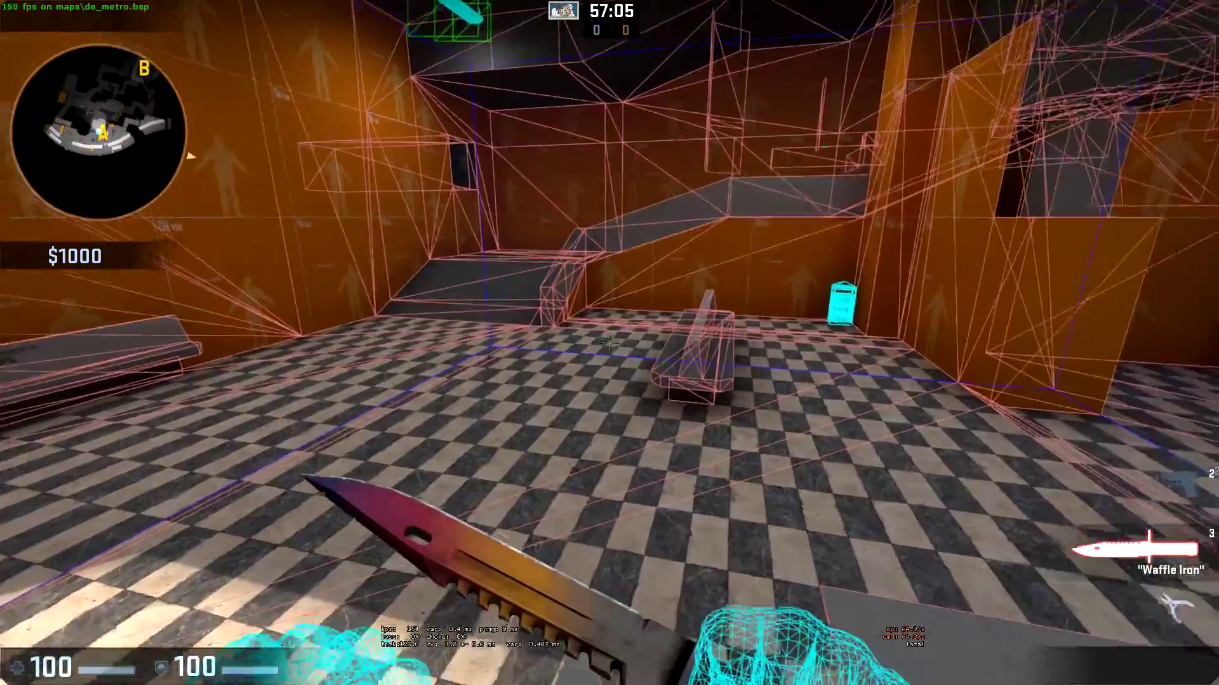
key("w")
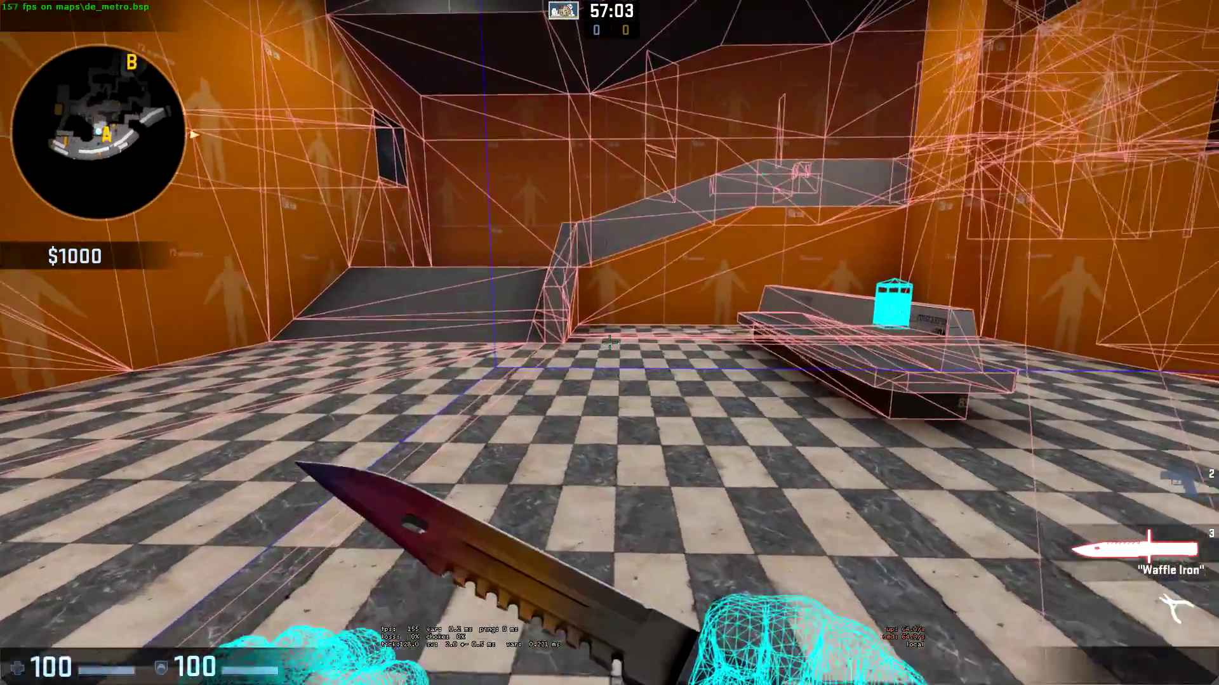
key("w")
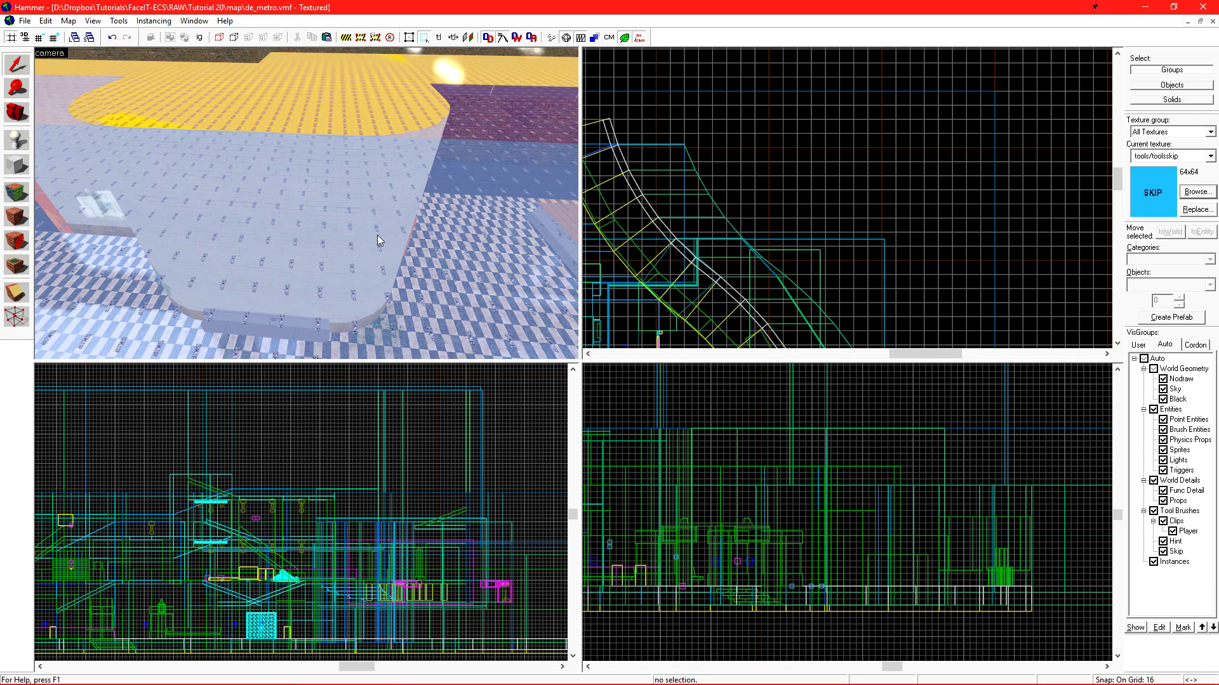
- Switch to Hammer and hide the entities, world details, tool brushes and instances of de_metro
key("s")
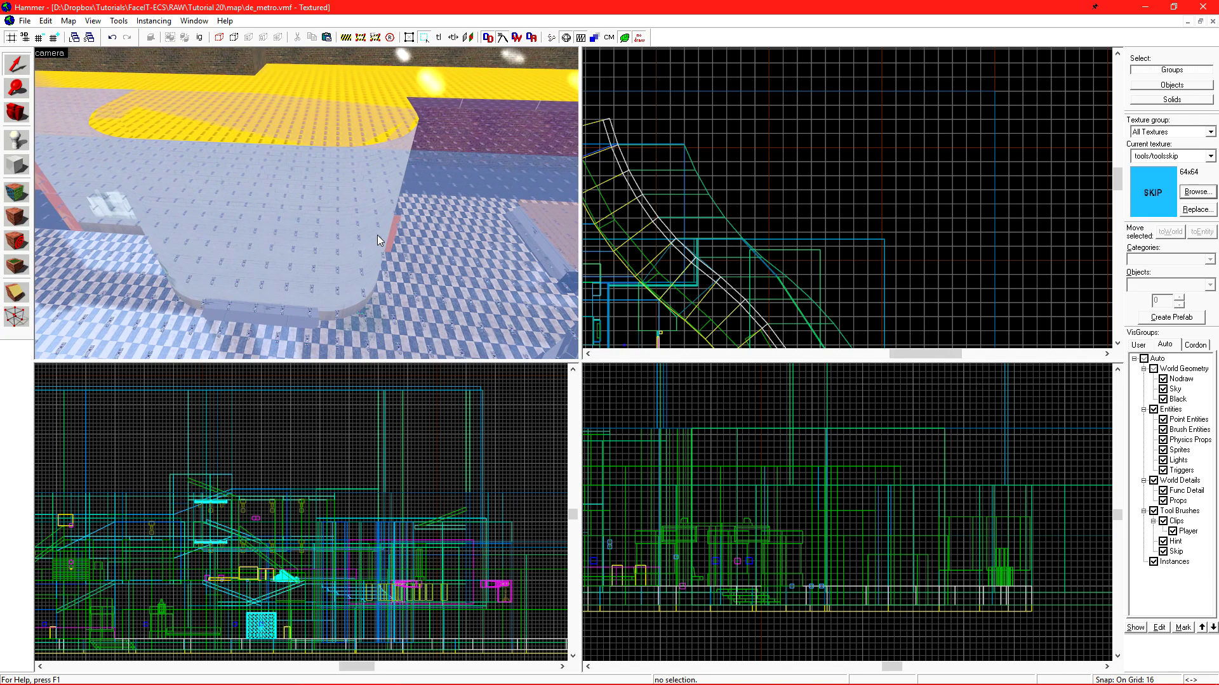
left_click(1144, 360)
left_click(1154, 371)
left_click(1155, 510)
key("z")
key("s")
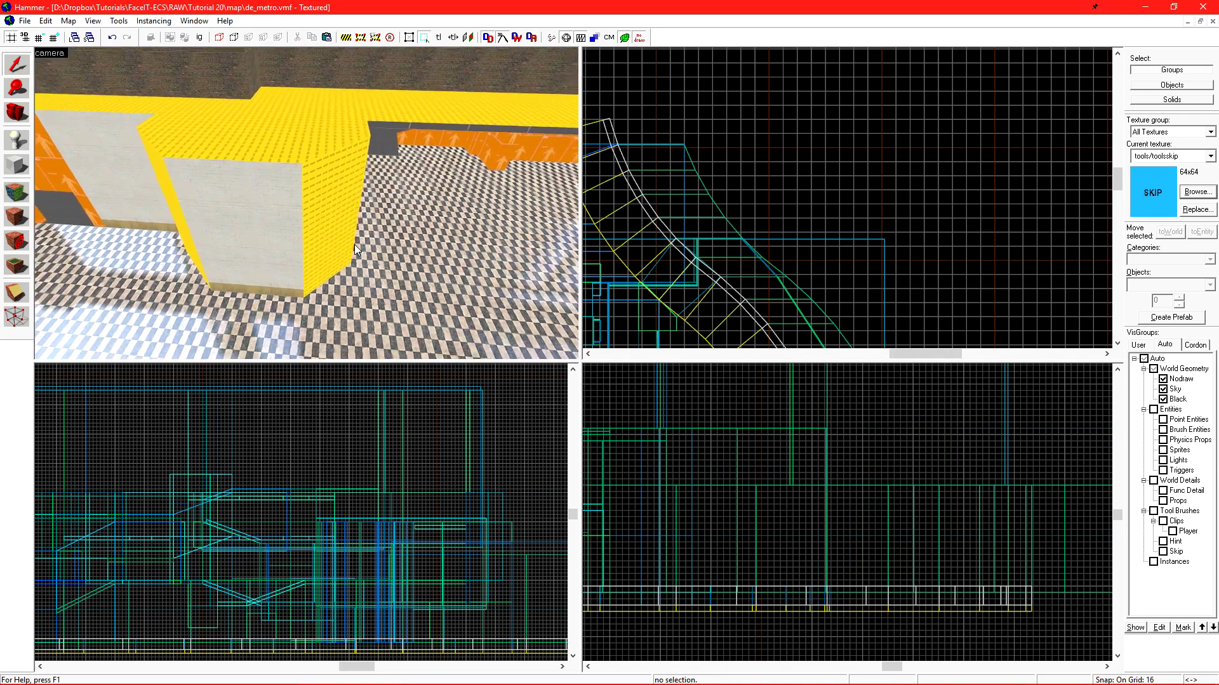
- Create a skip block 2064 units wide and 400 units high from the protruding wall's corner past the curved outer wall
key("z")
mouse_move(802, 117)
left_mouse_down()
mouse_move(900, 256)
mouse_move(889, 257)
left_mouse_up()
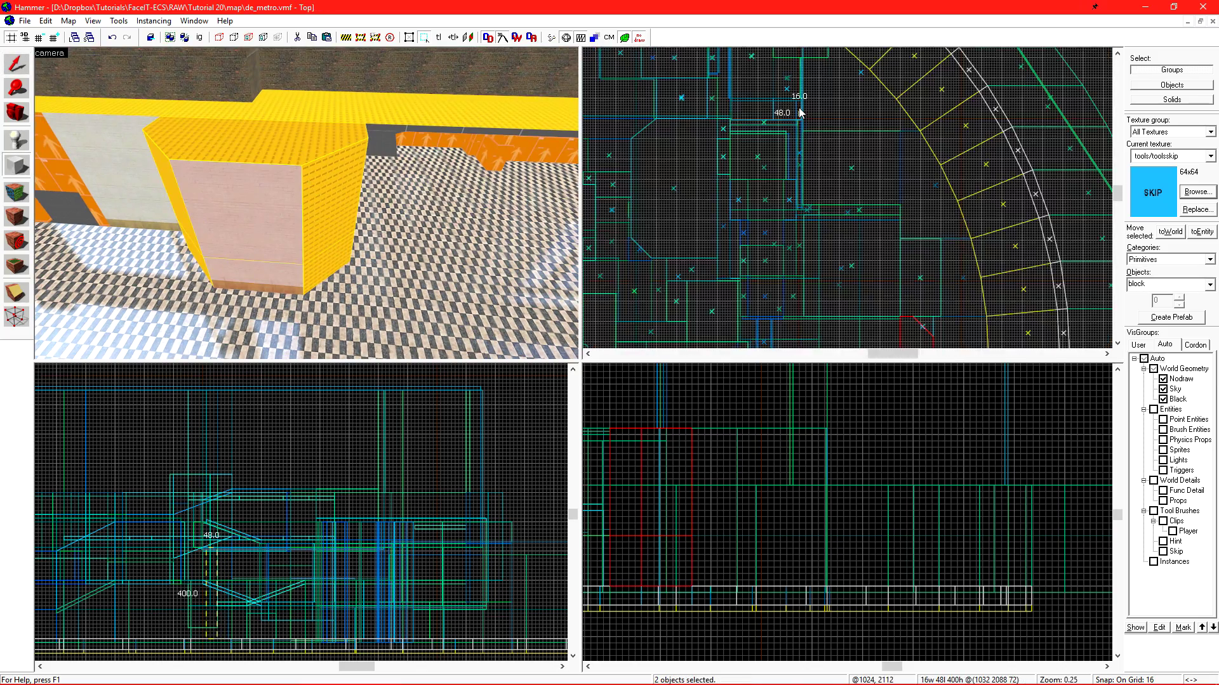
scroll(799, 109, "down", 5)
scroll(896, 252, "up", 5)
scroll(934, 282, "down", 2)
key("Return")
- Clip the large skip block along a 45-degree diagonal starting at the wall corner, keeping the side away from the cut-off triangle
scroll(765, 62, "up", 15)
key("shift+x")
left_click_drag(796, 94, 826, 119)
scroll(828, 213, "down", 12)
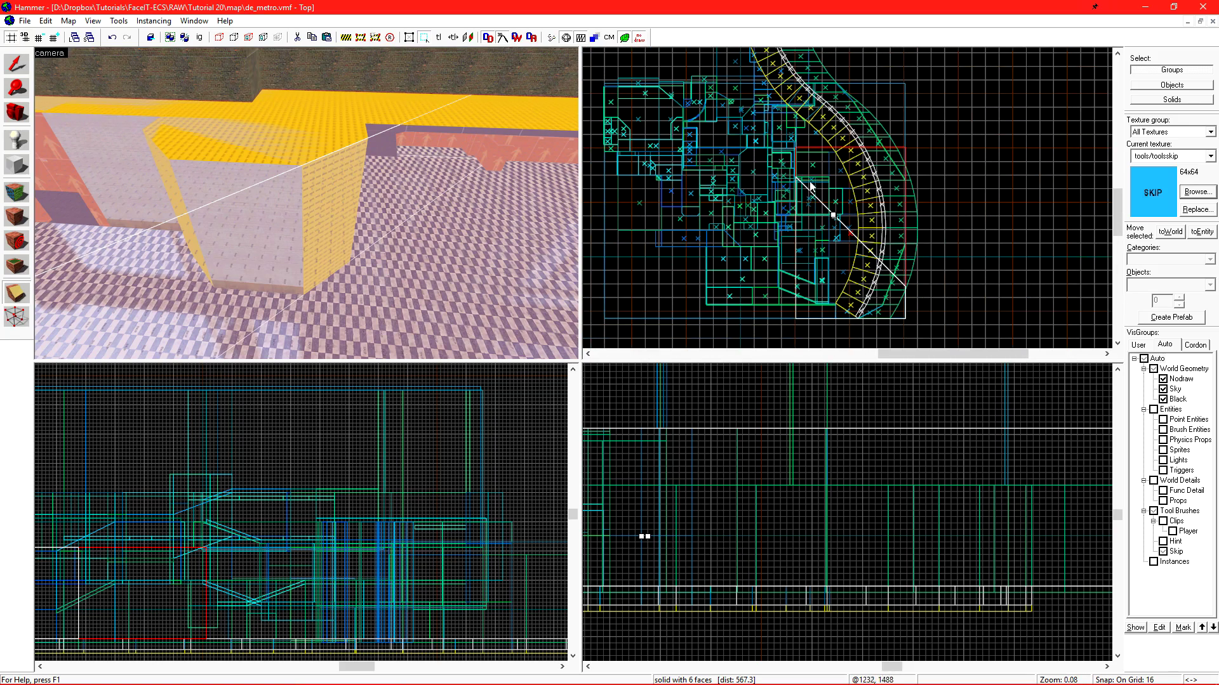
key("Return")
- Apply the tools/toolshint texture to the diagonal face of the clipped skip block
key("shift+a")
key("z")
key("w")
key("z")
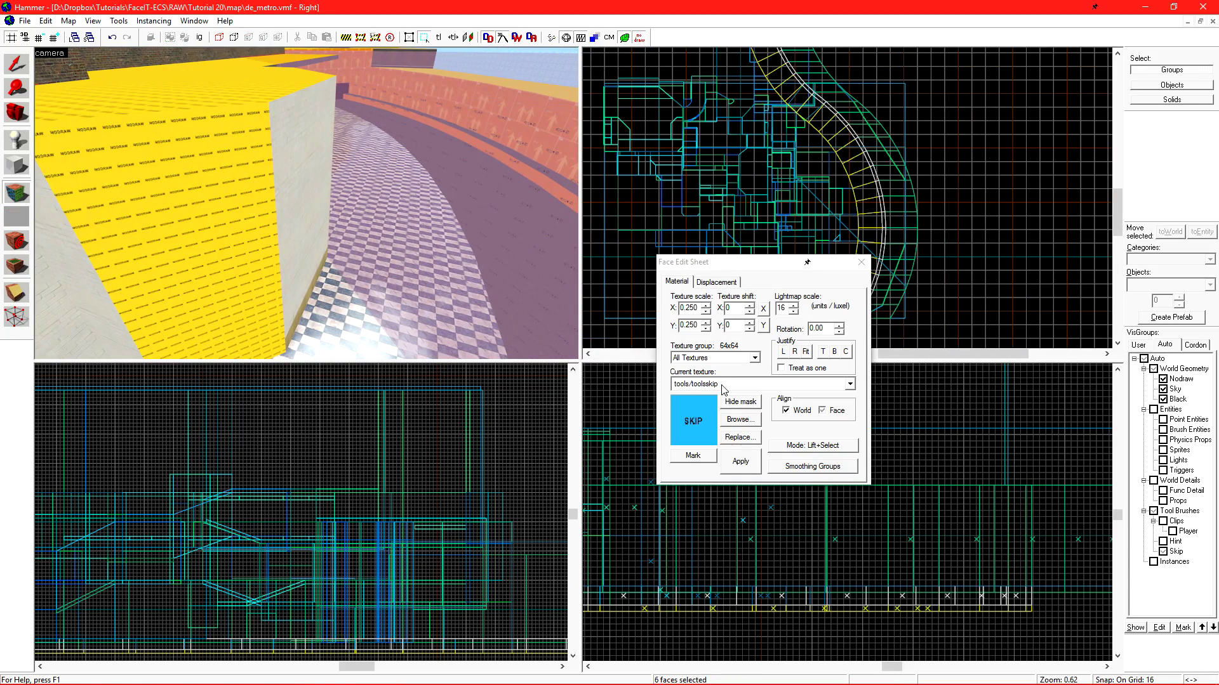
left_click(727, 384)
left_click(730, 448)
key("shift+s")
- Select the diagonal hint and skip block and hide every other object in the map
key("z")
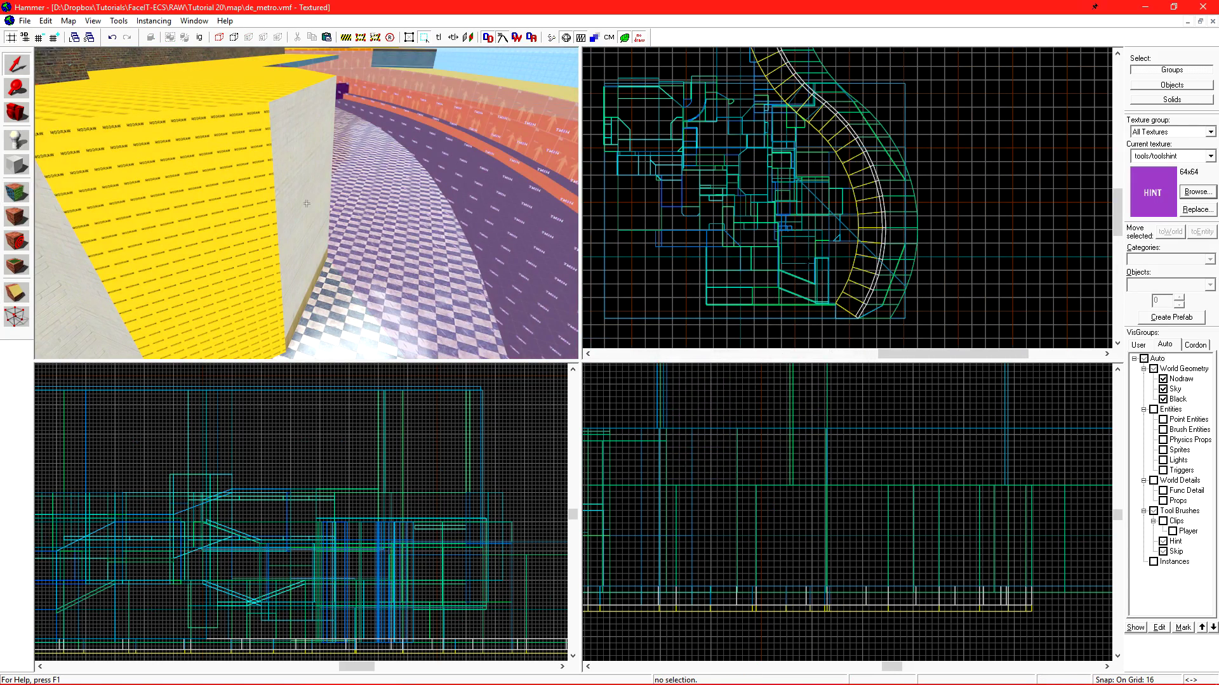
key("s")
key("z")
left_click(323, 287)
key("ctrl+h")
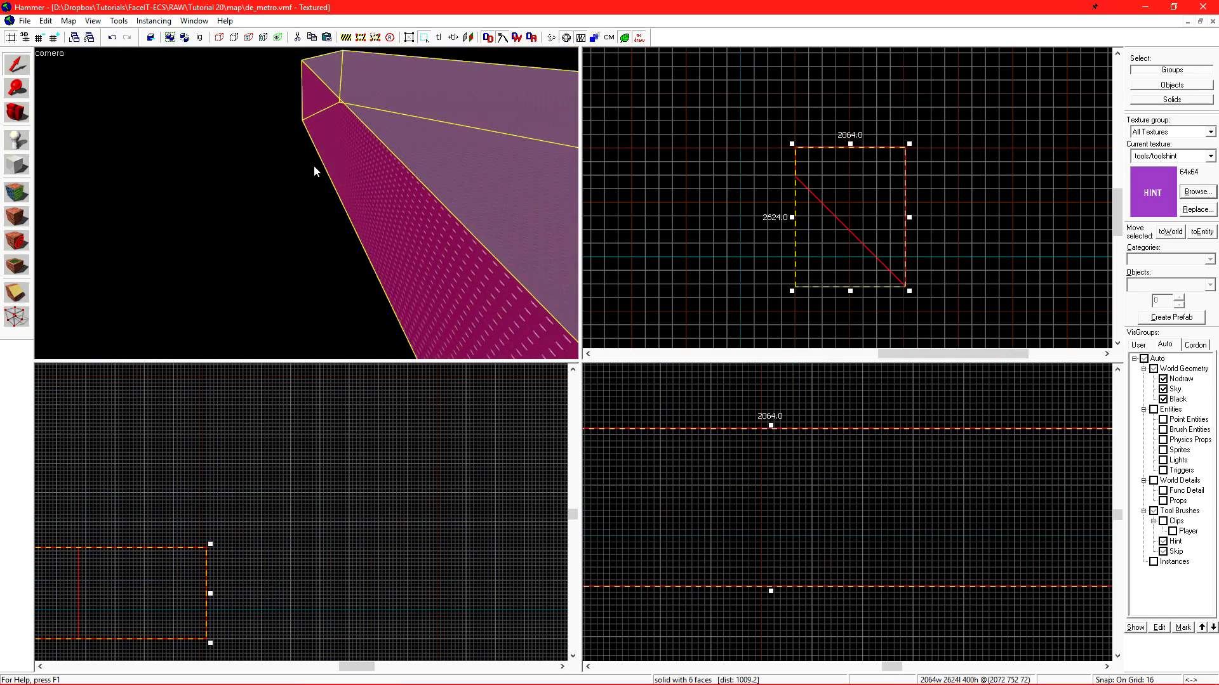
- Clip the isolated block parallel to its hint face, one 16-unit grid step away, leaving only a thin diagonal strip
key("z")
key("a")
key("w")
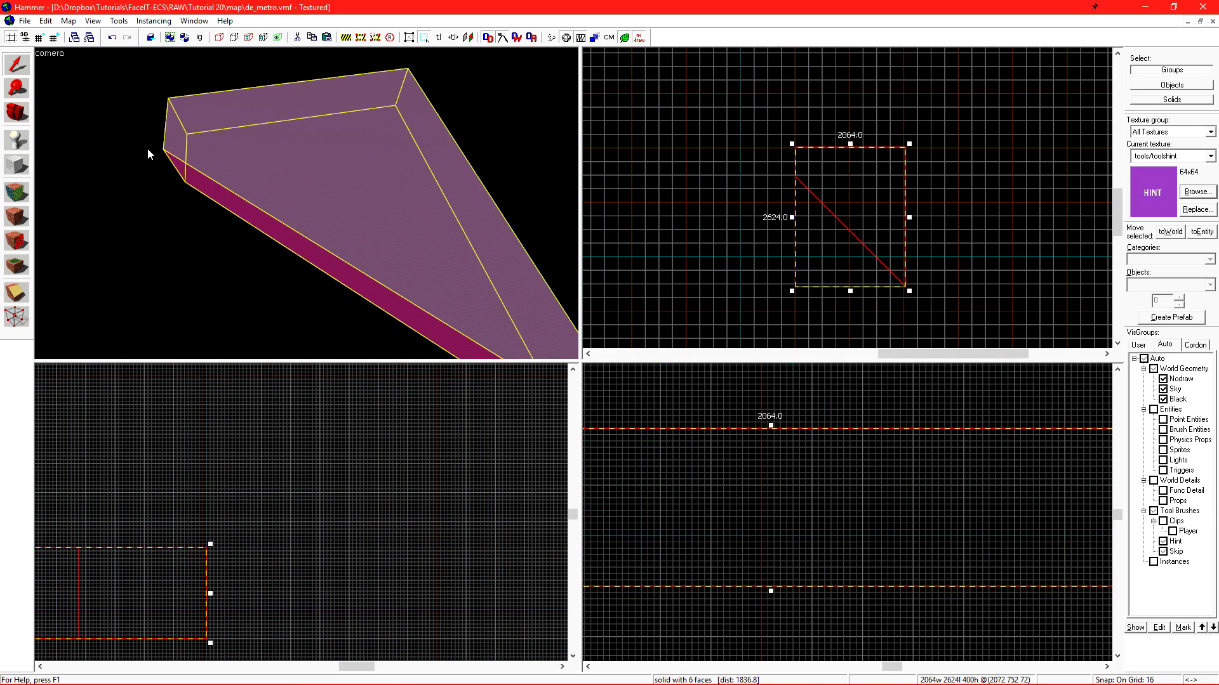
key("a")
key("z")
key("w")
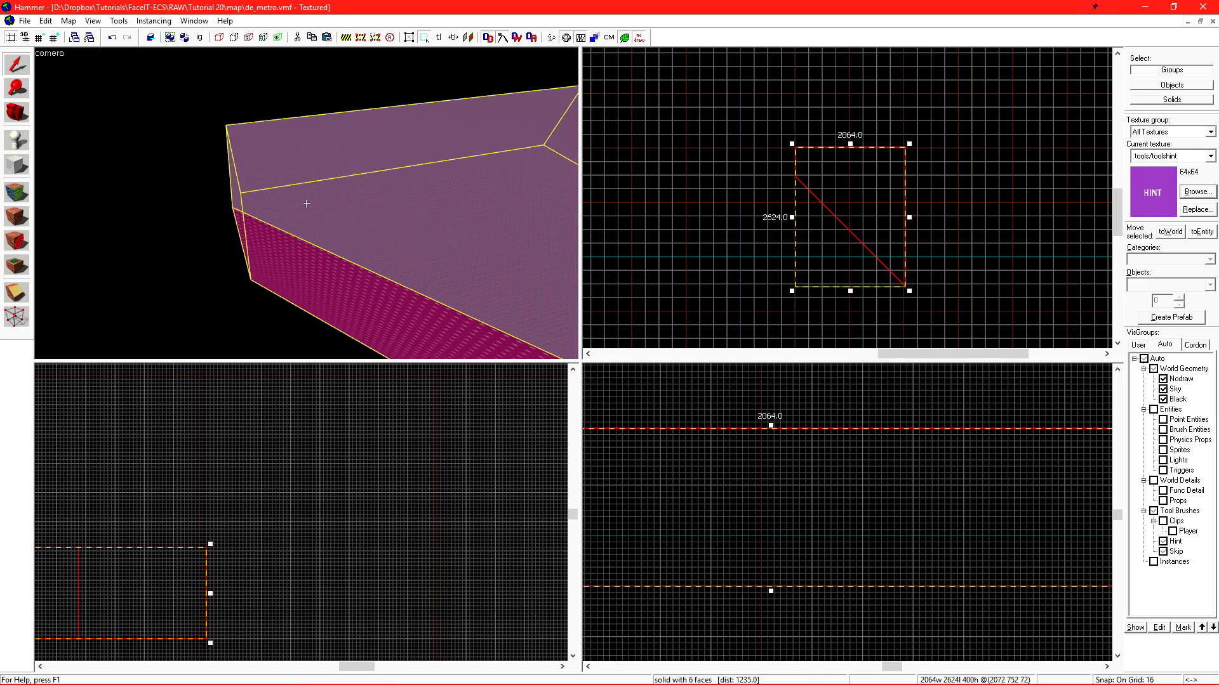
key("z")
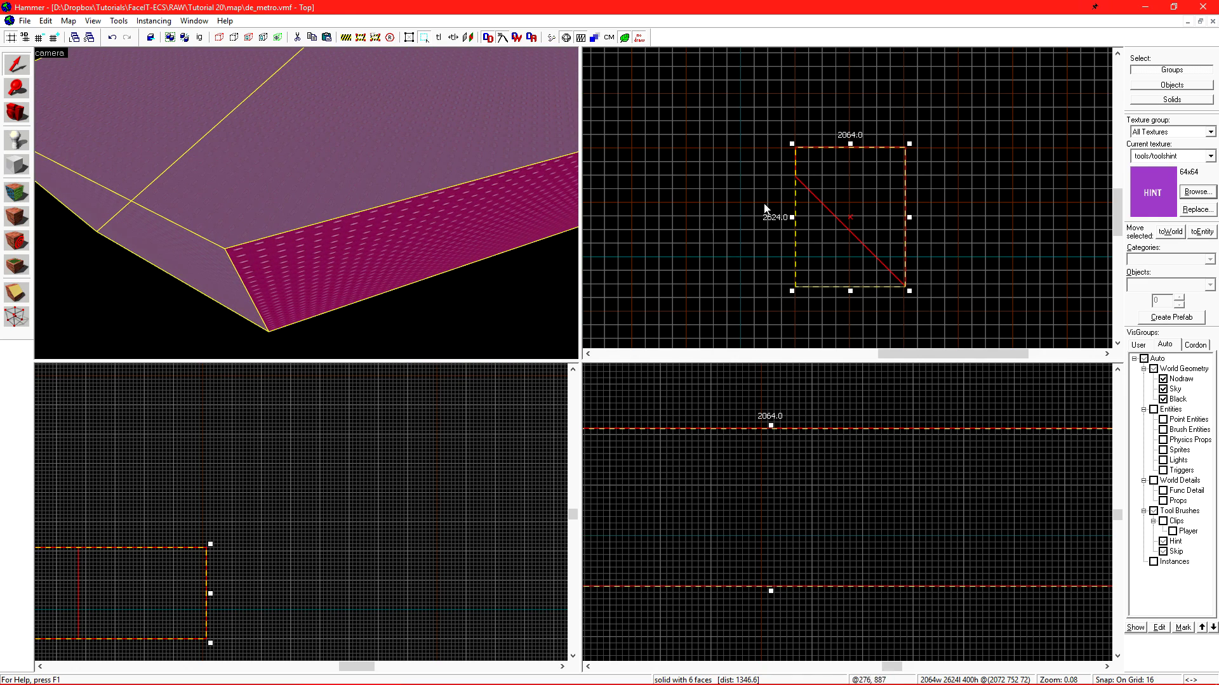
scroll(775, 197, "up", 15)
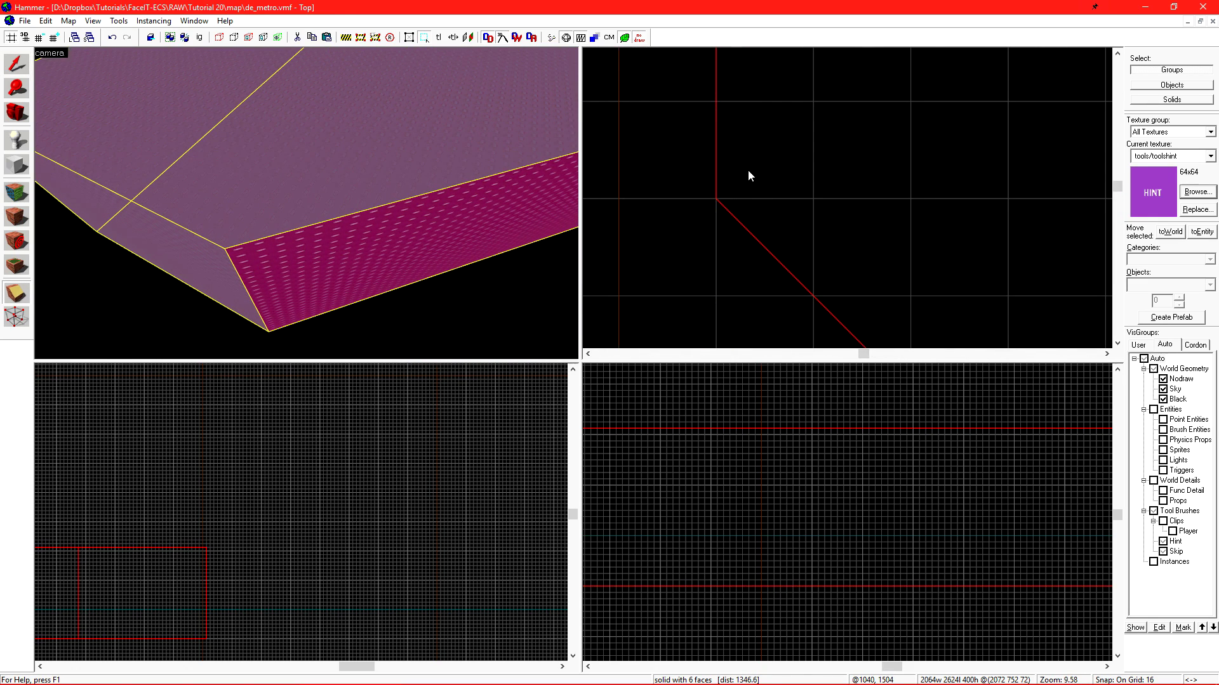
left_click_drag(780, 136, 832, 186)
key("shift+x")
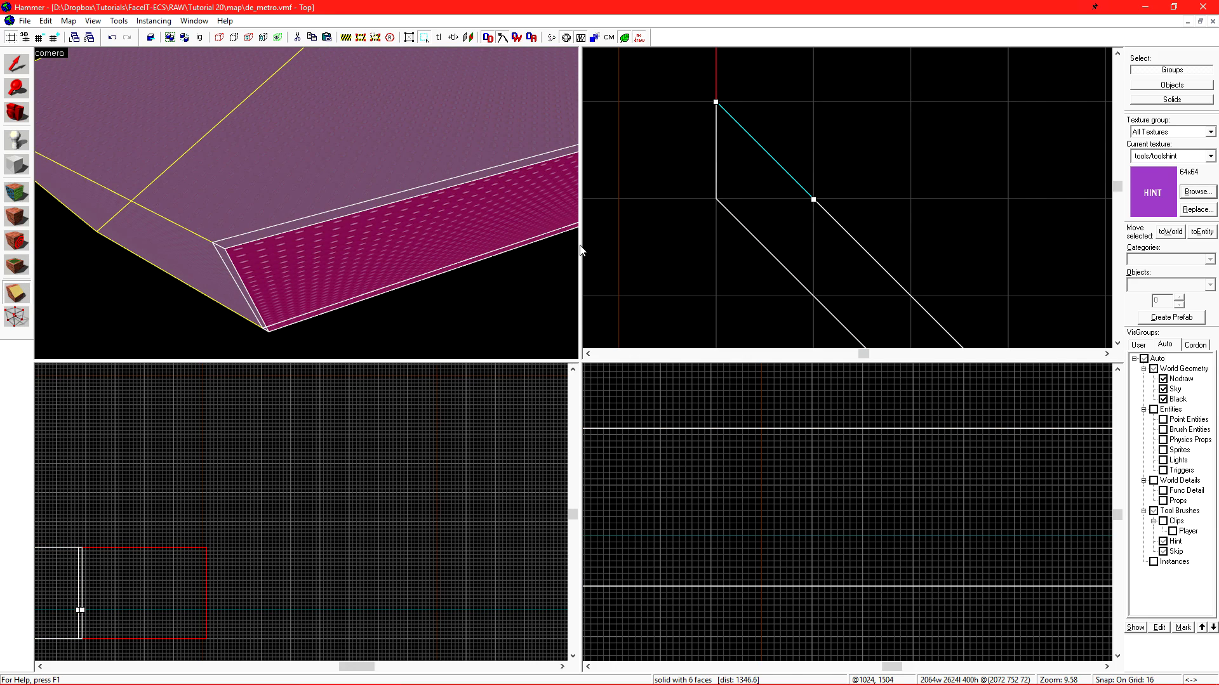
key("Return")
- Deselect the thin diagonal brush, inspect its skip-textured back side, and unhide the rest of the map
key("s")
key("a")
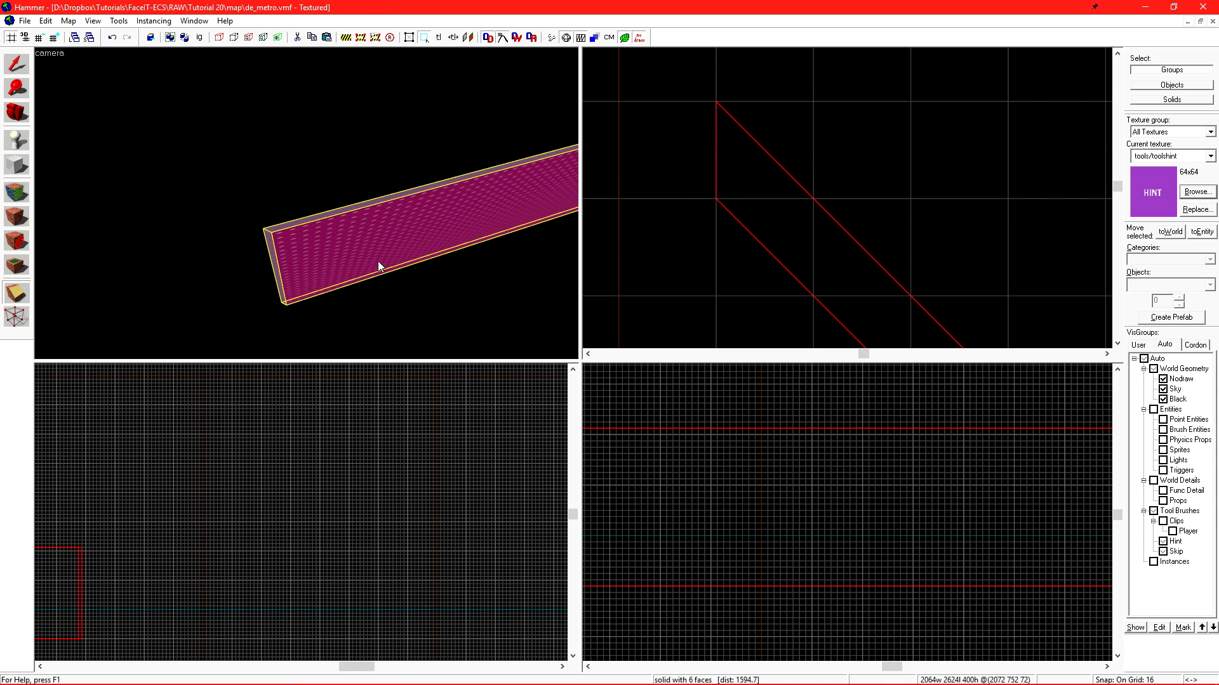
key("shift+s")
left_click(687, 230)
key("a")
key("w")
key("z")
key("z")
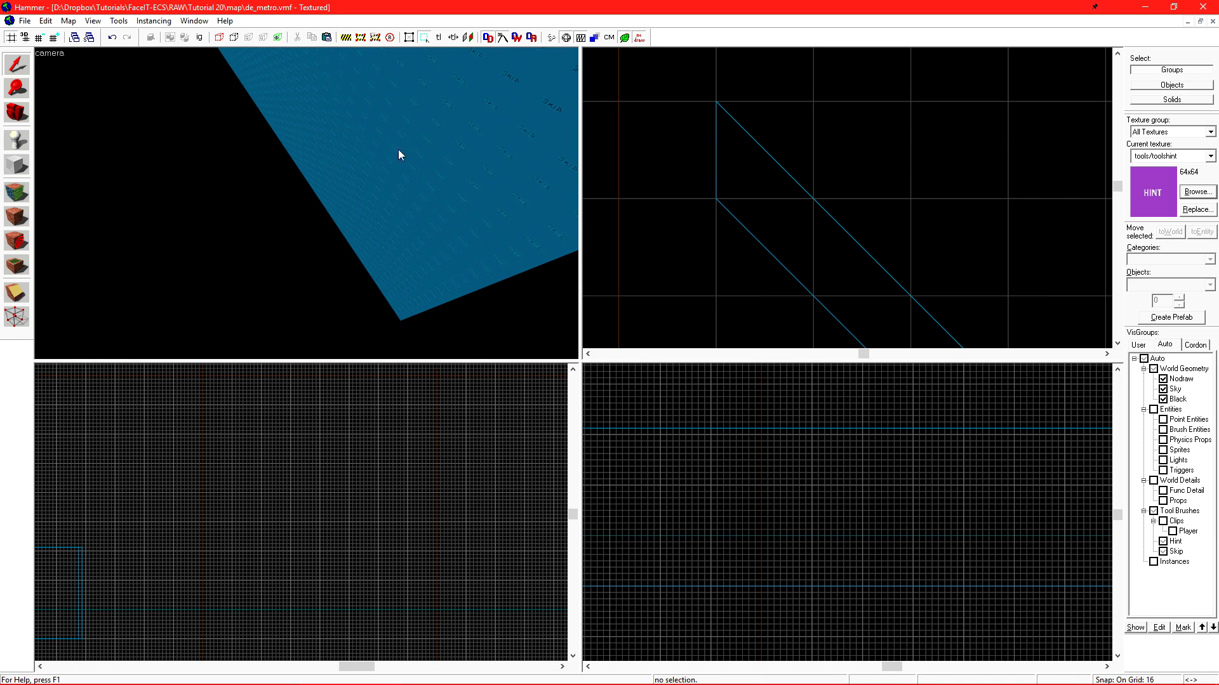
key("s")
key("d")
key("z")
key("u")
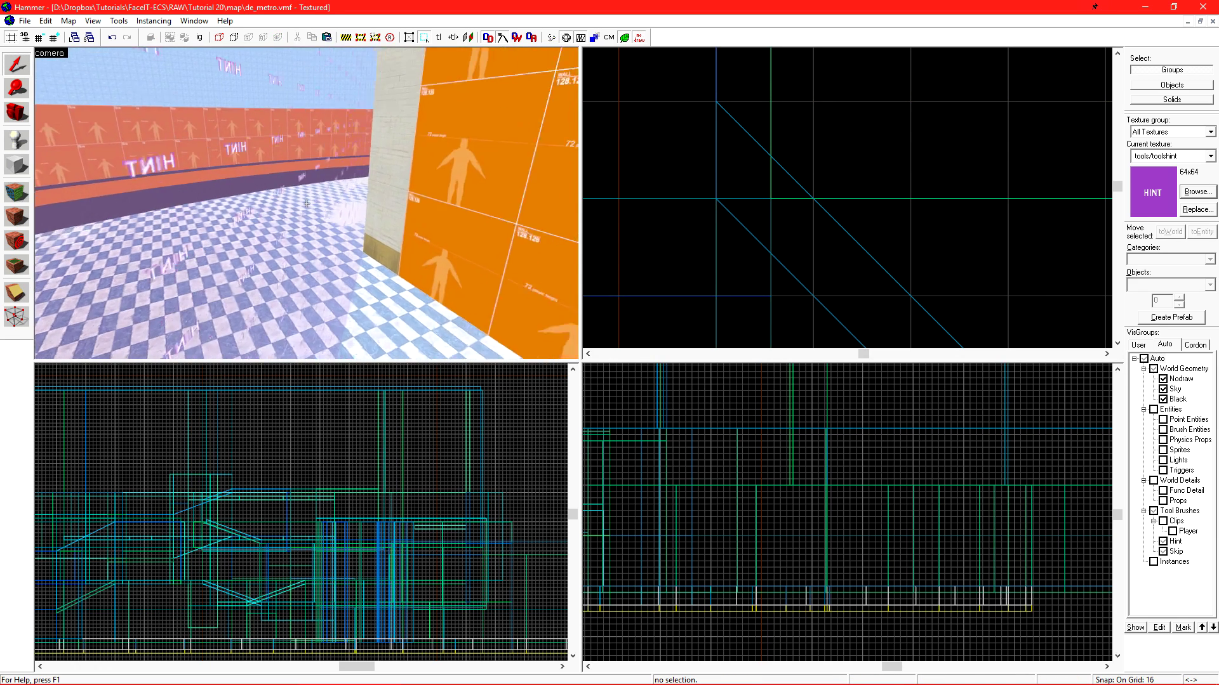
- Examine how the diagonal hint brush lines up with the wall corner from ground level and from above
key("z")
key("z")
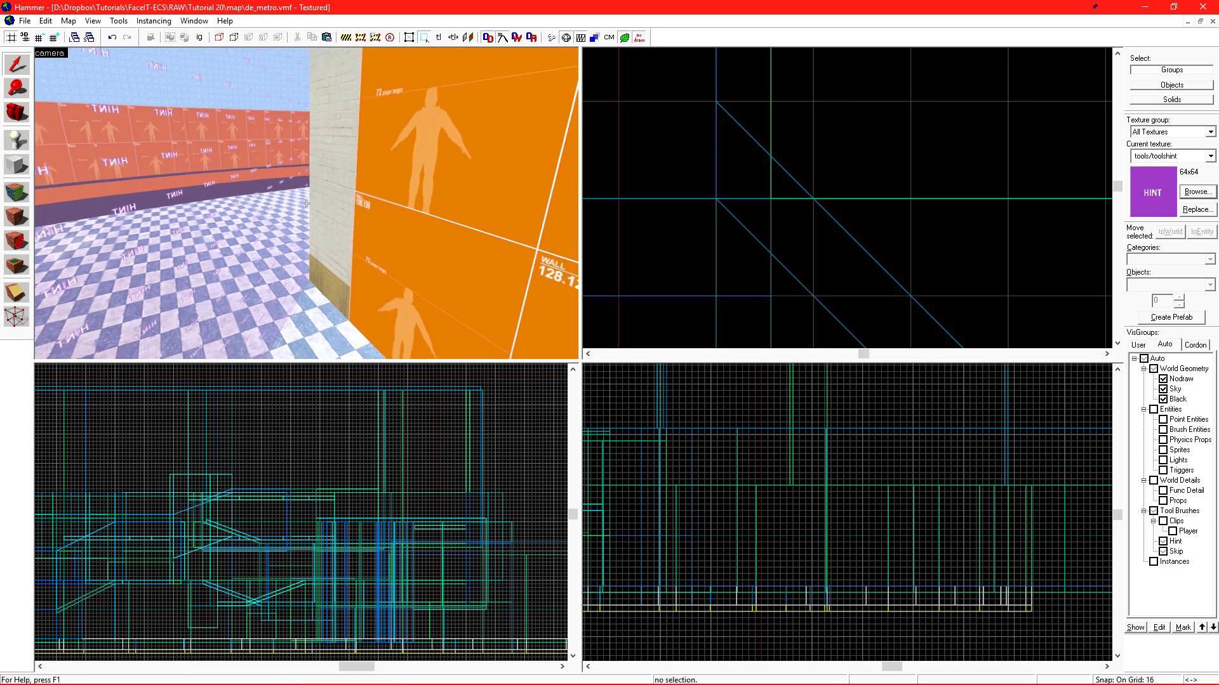
key("w")
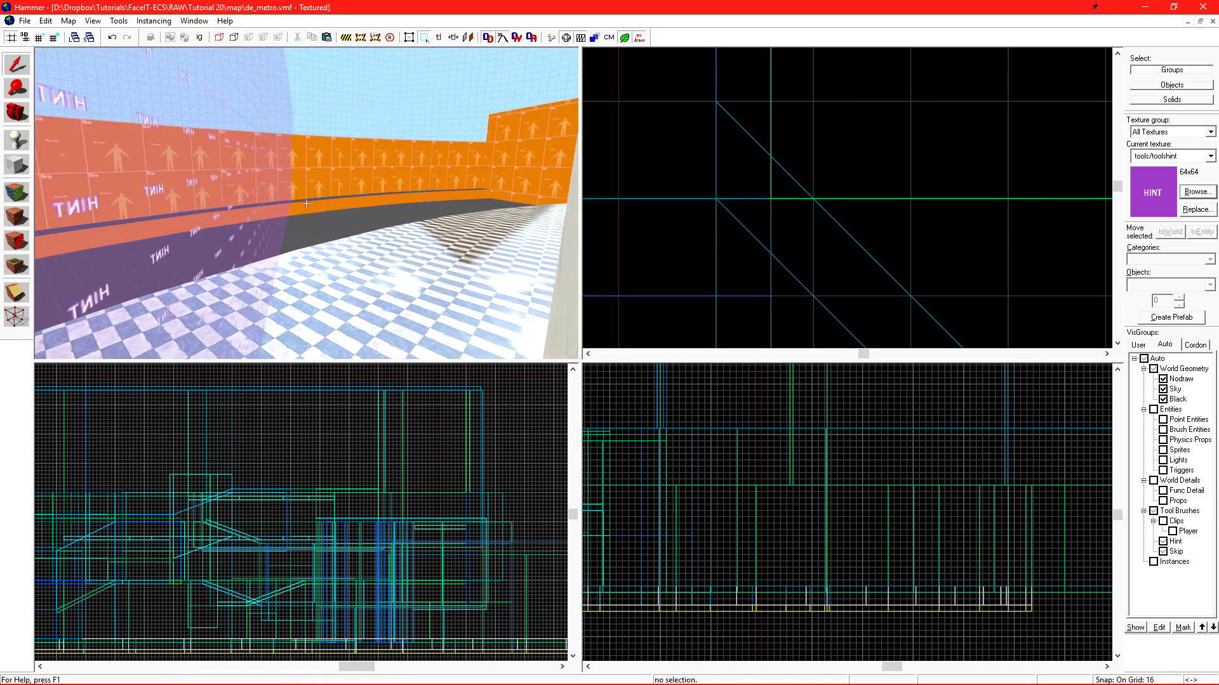
key("w")
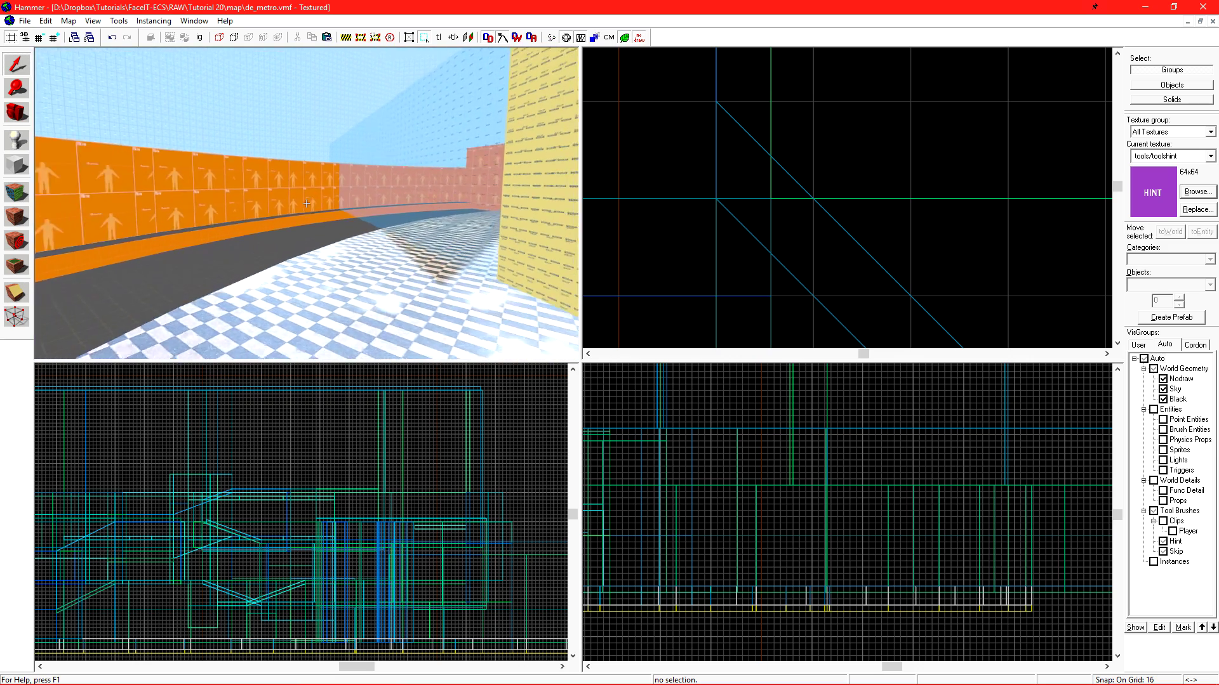
key("s")
key("z")
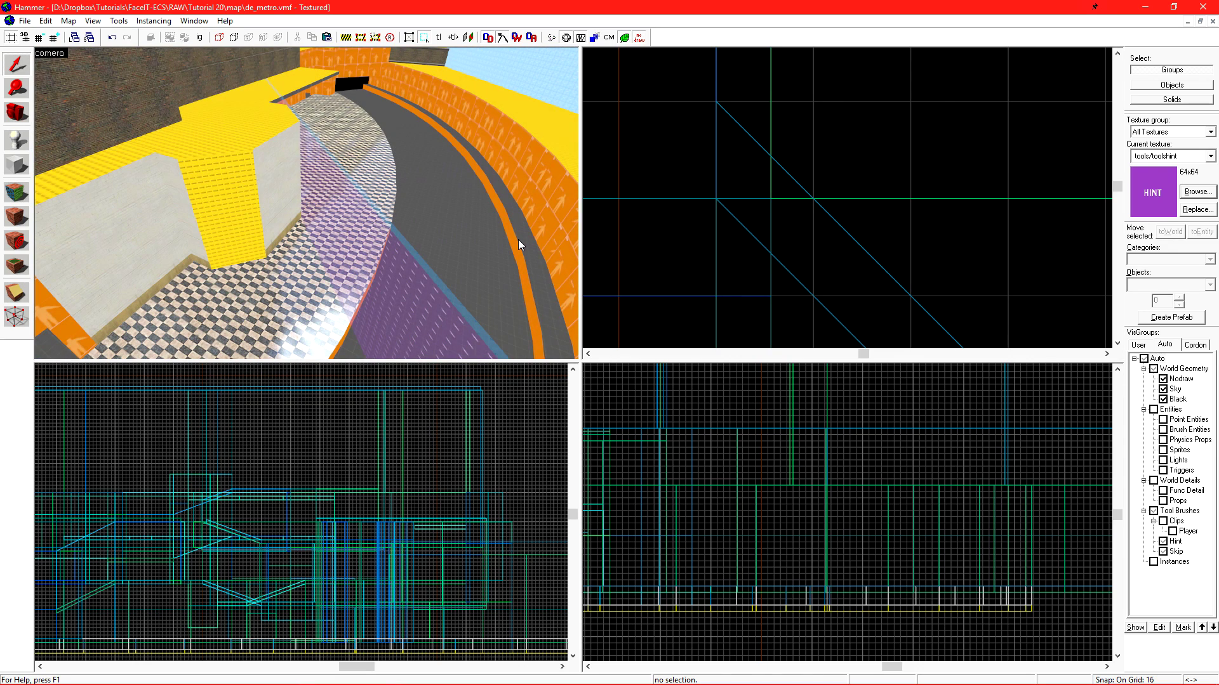
- Show the tool brushes again to view all hint and skip brushes around the protruding wall
left_click(1163, 521)
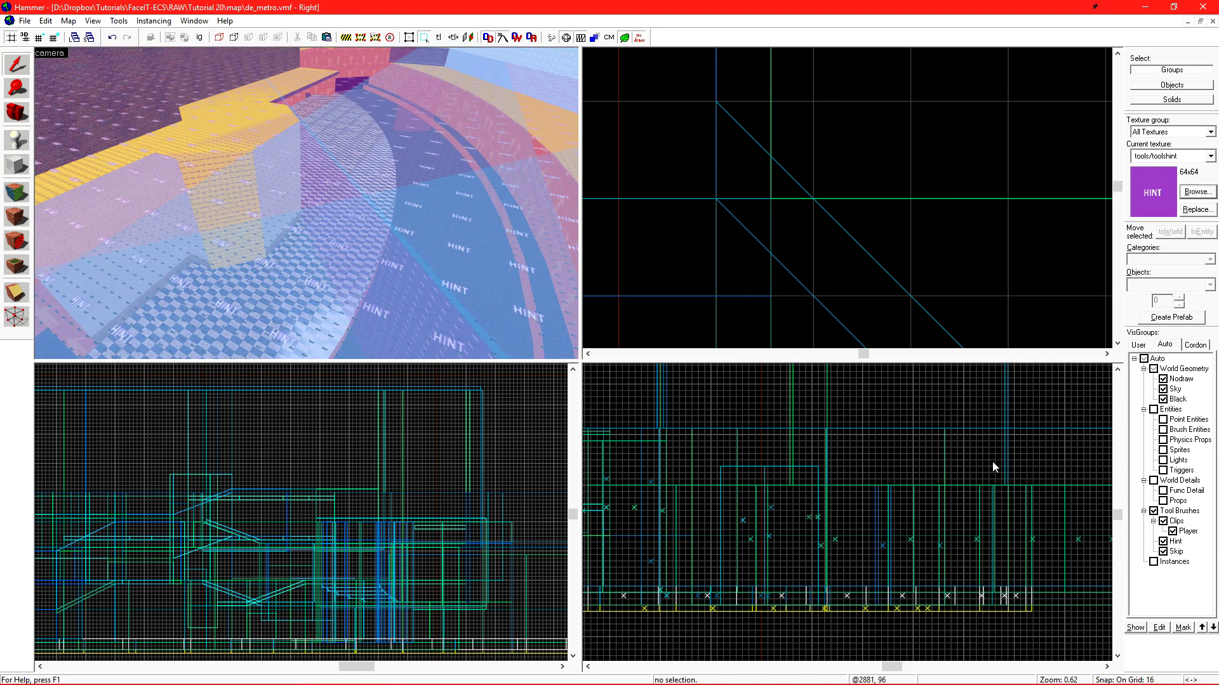
key("z")
key("s")
key("z")
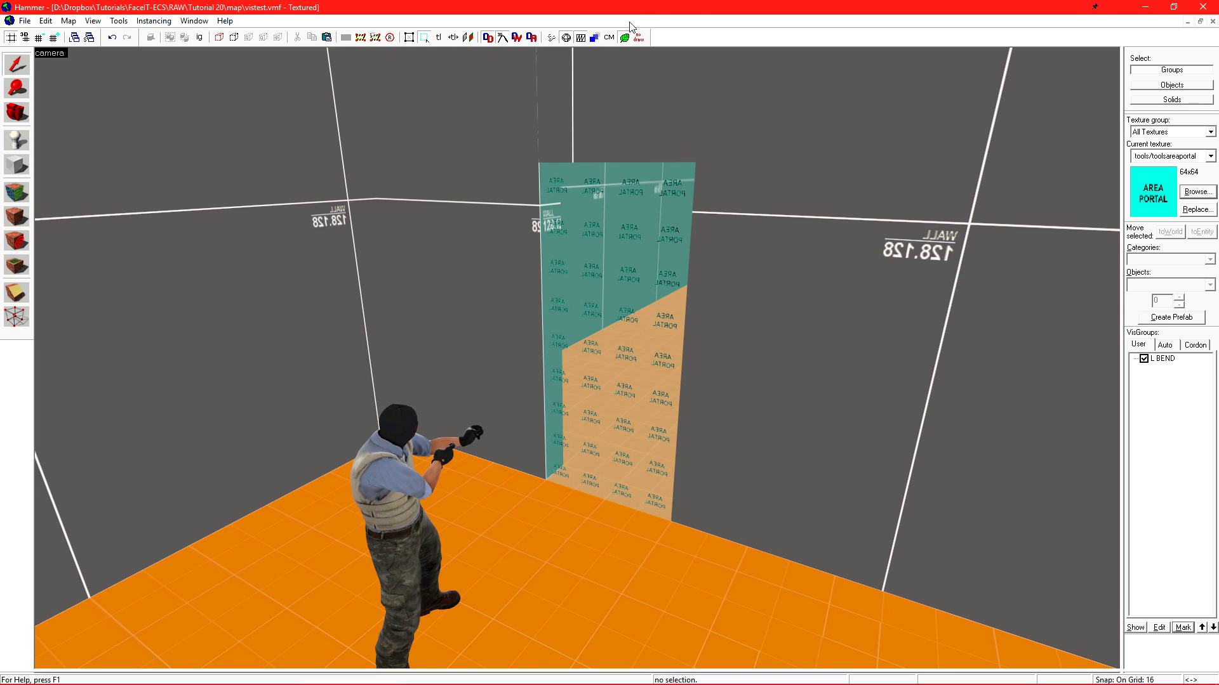
- Switch to vistest.vmf and pick faces on both sides of the doorway's area portal brush to inspect their texture
key("shift+a")
left_click(603, 219)
key("z")
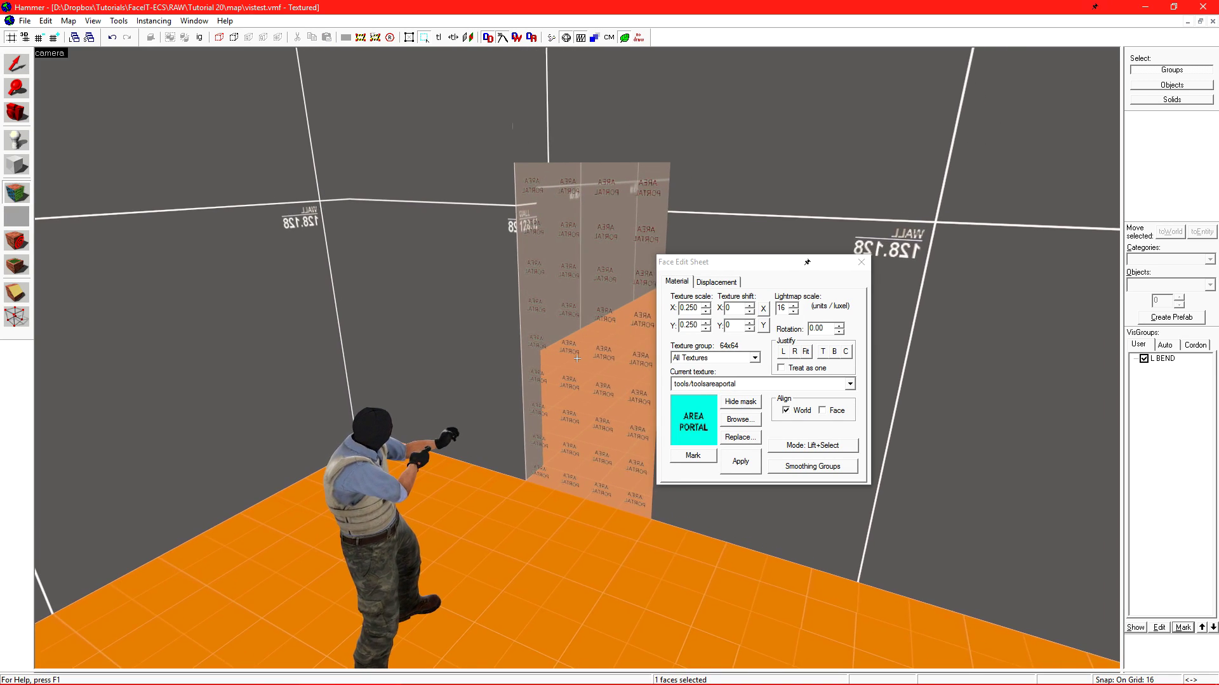
key("a")
key("z")
left_click(487, 347)
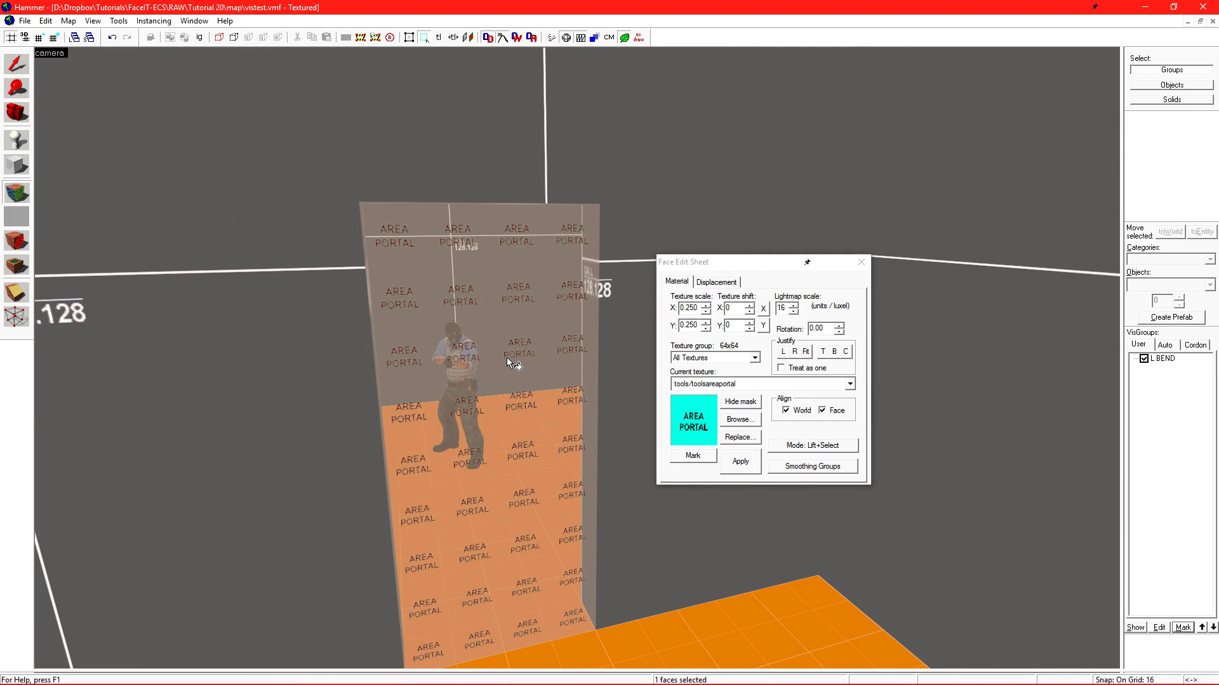
key("shift+s")
- View the whole L-bend layout with its area portal doorway from above
key("z")
key("s")
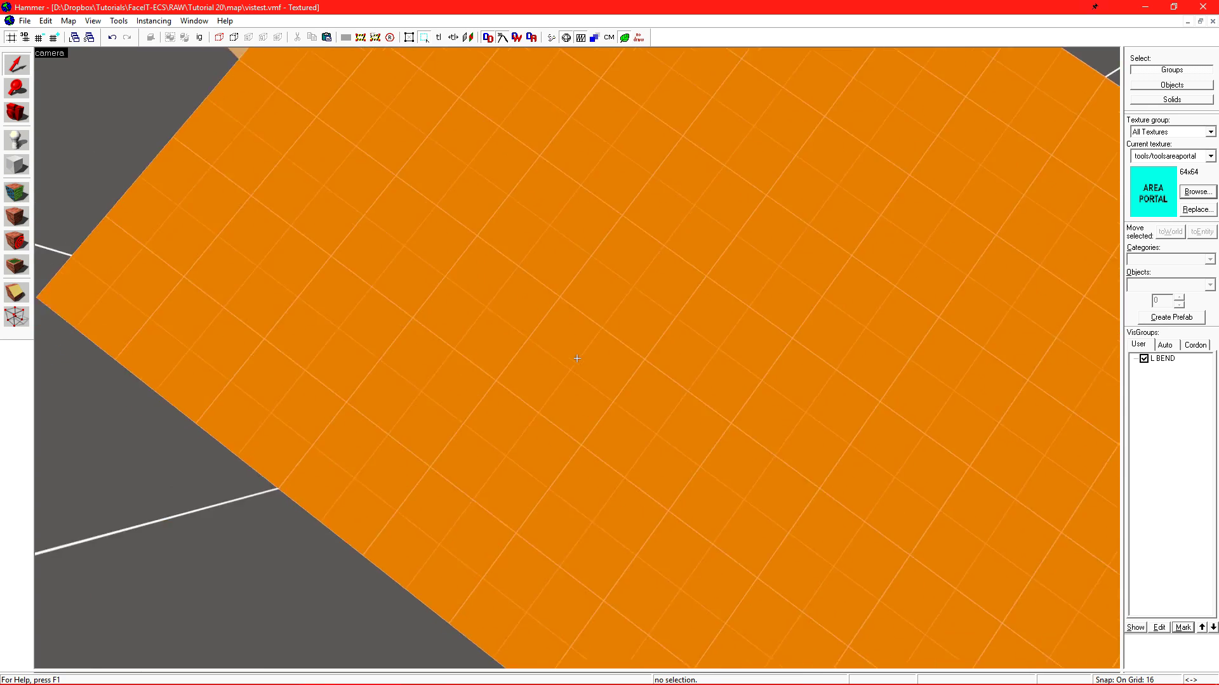
key("s")
key("z")
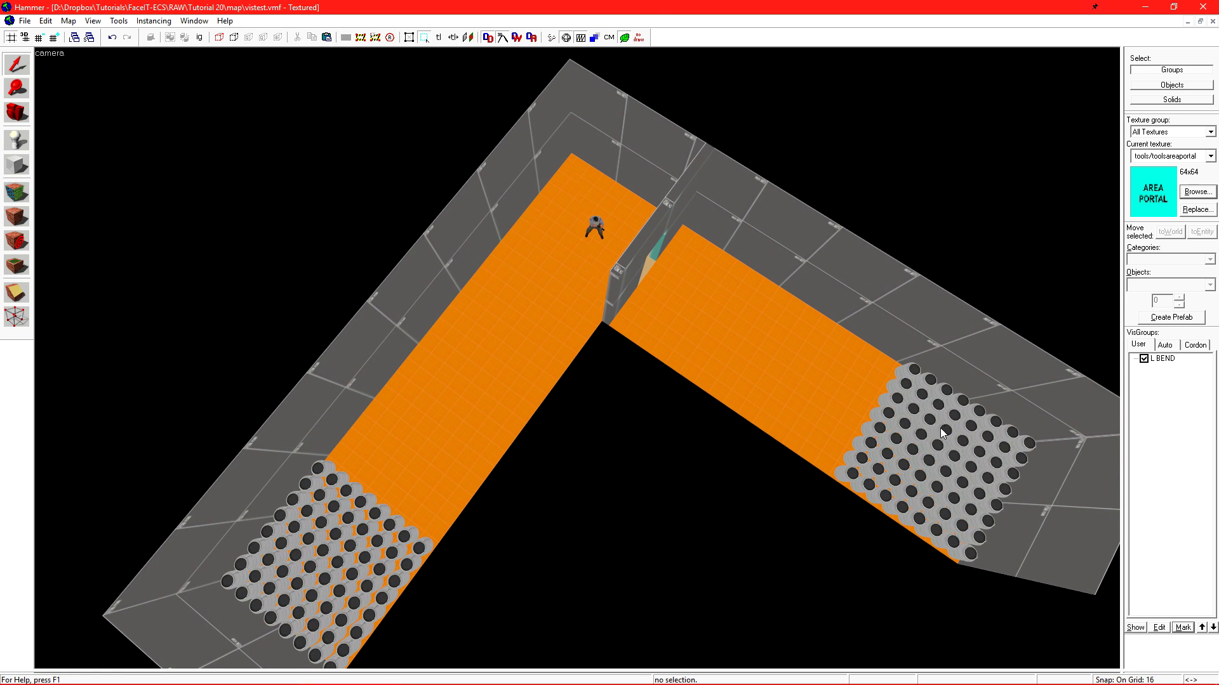
key("z")
key("w")
key("z")
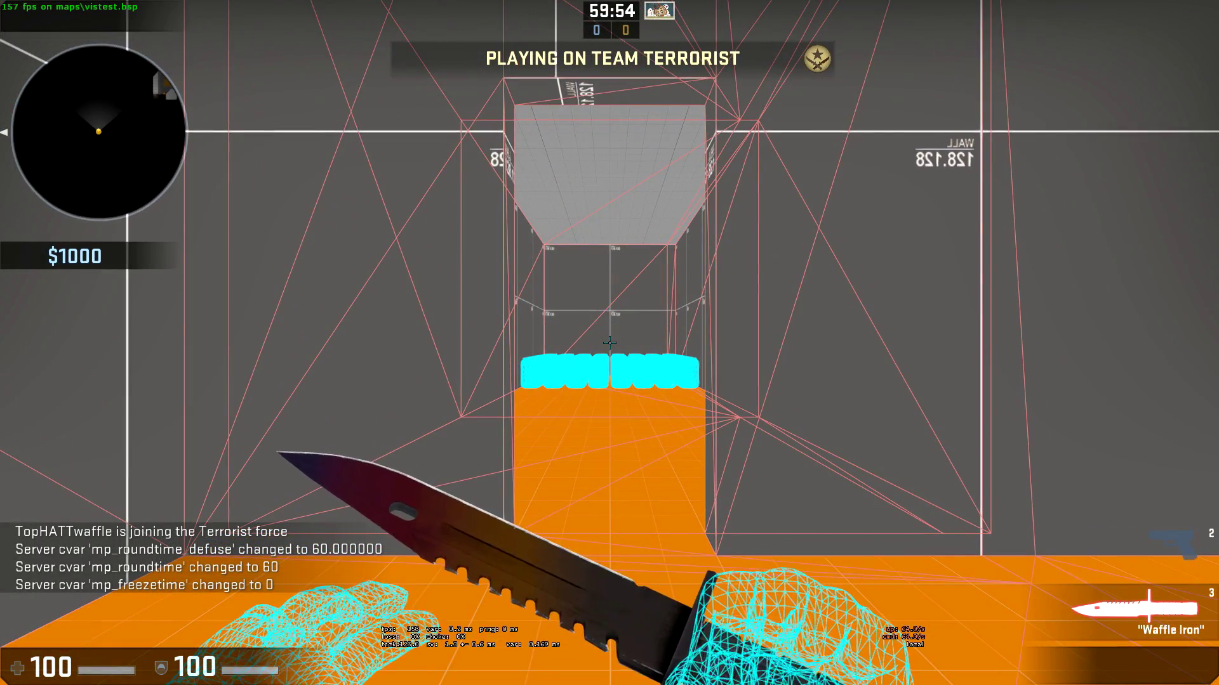
- Switch to the game running vistest and move past the doorway to compare which wireframe geometry renders through the area portal
key("w")
key("w")
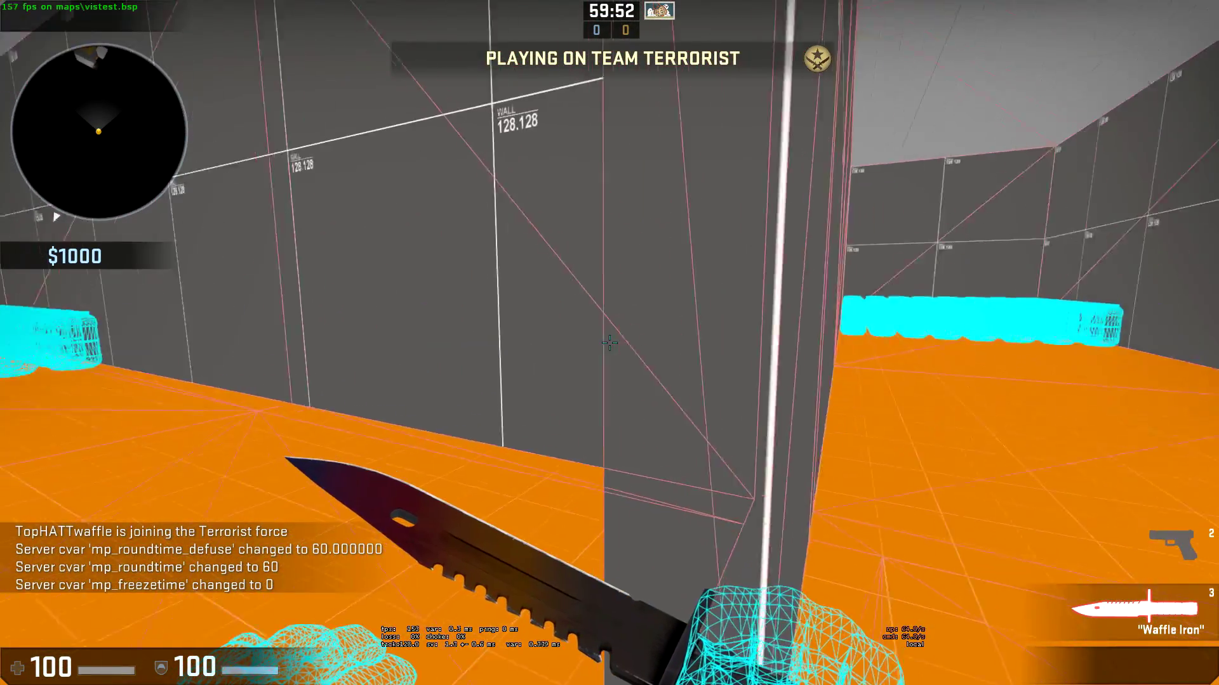
key("a")
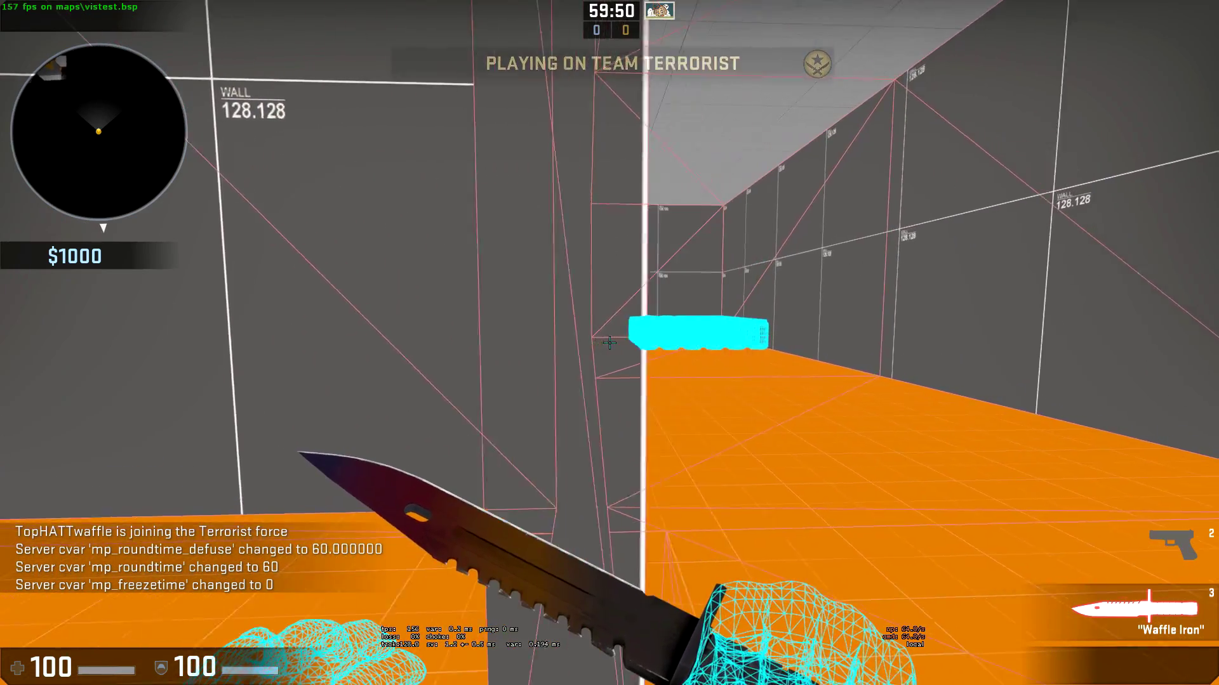
key("d")
key("a")
key("d")
key("a")
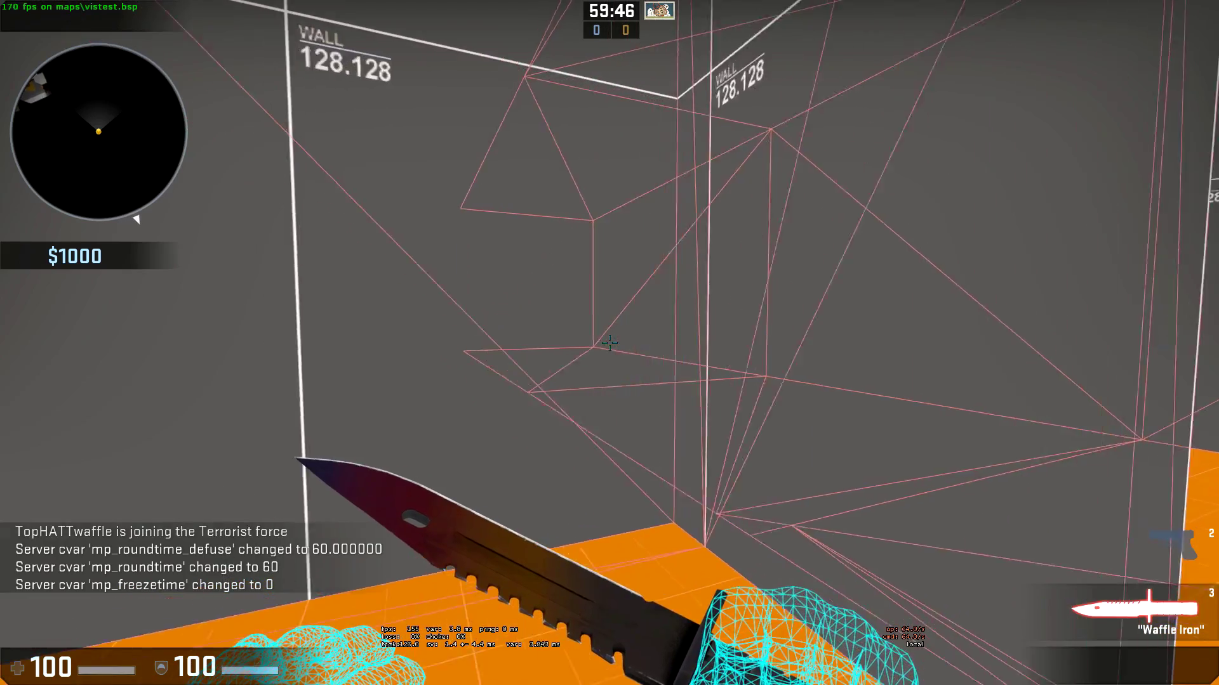
key("d")
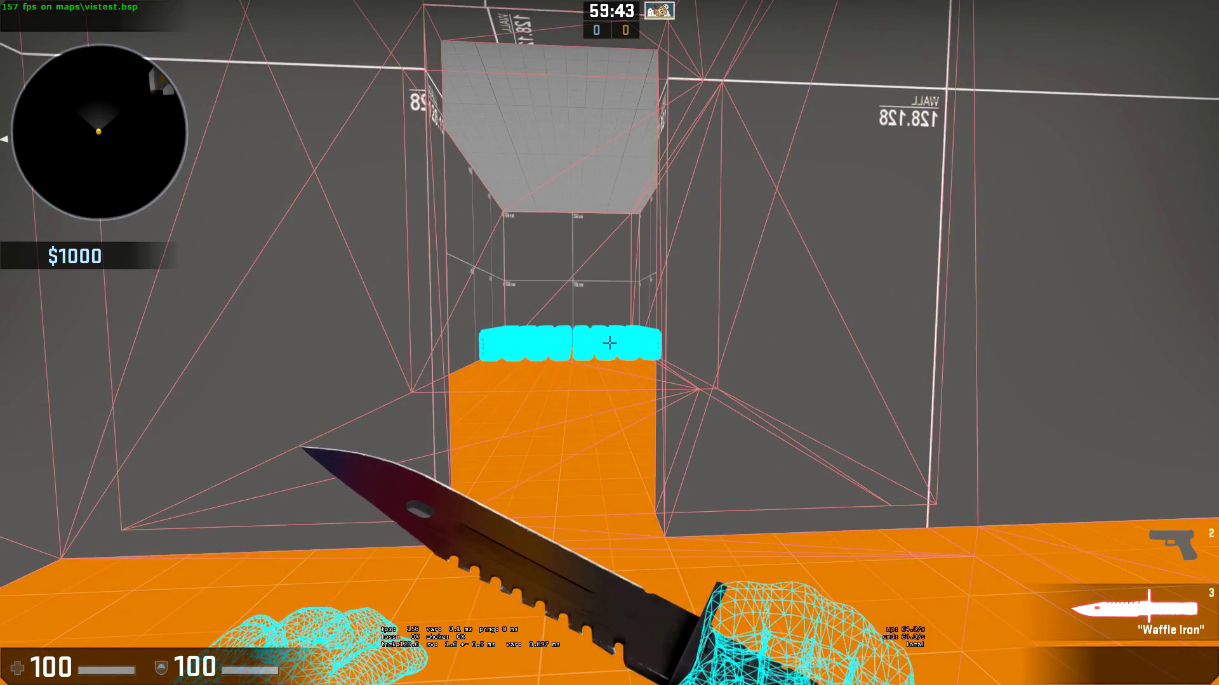
- Enable the area portal outlines through the developer console and move around the doorway to examine the portal's clipping window
key("grave")
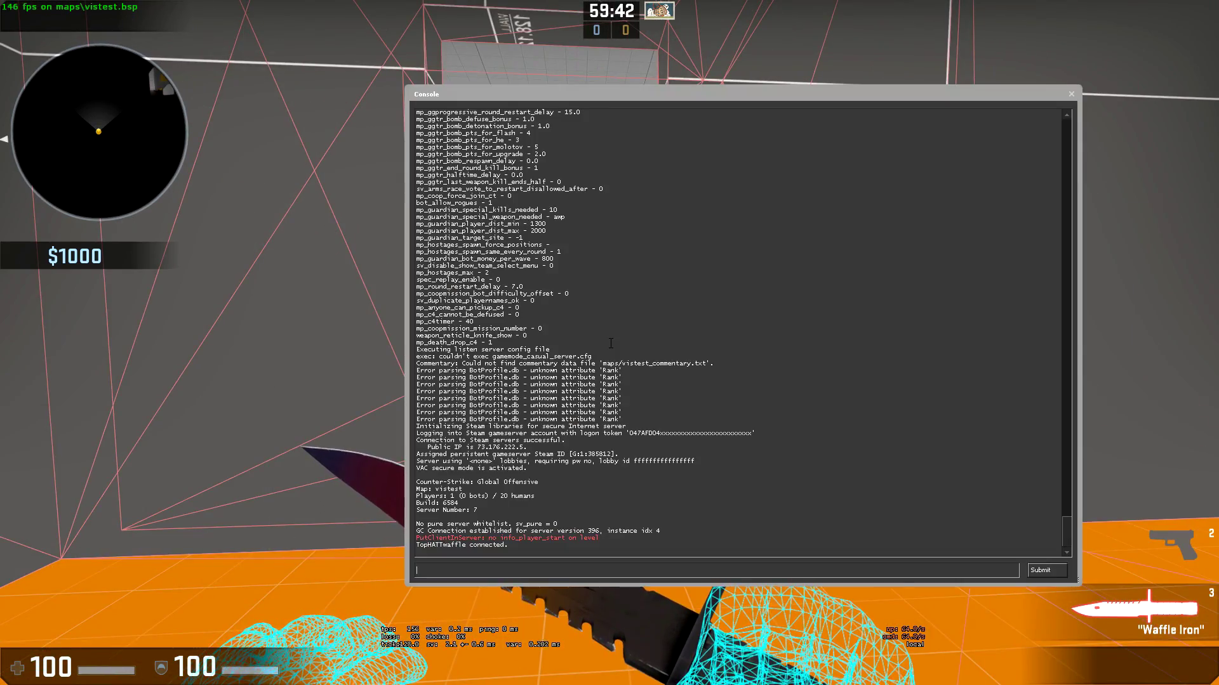
type("r")
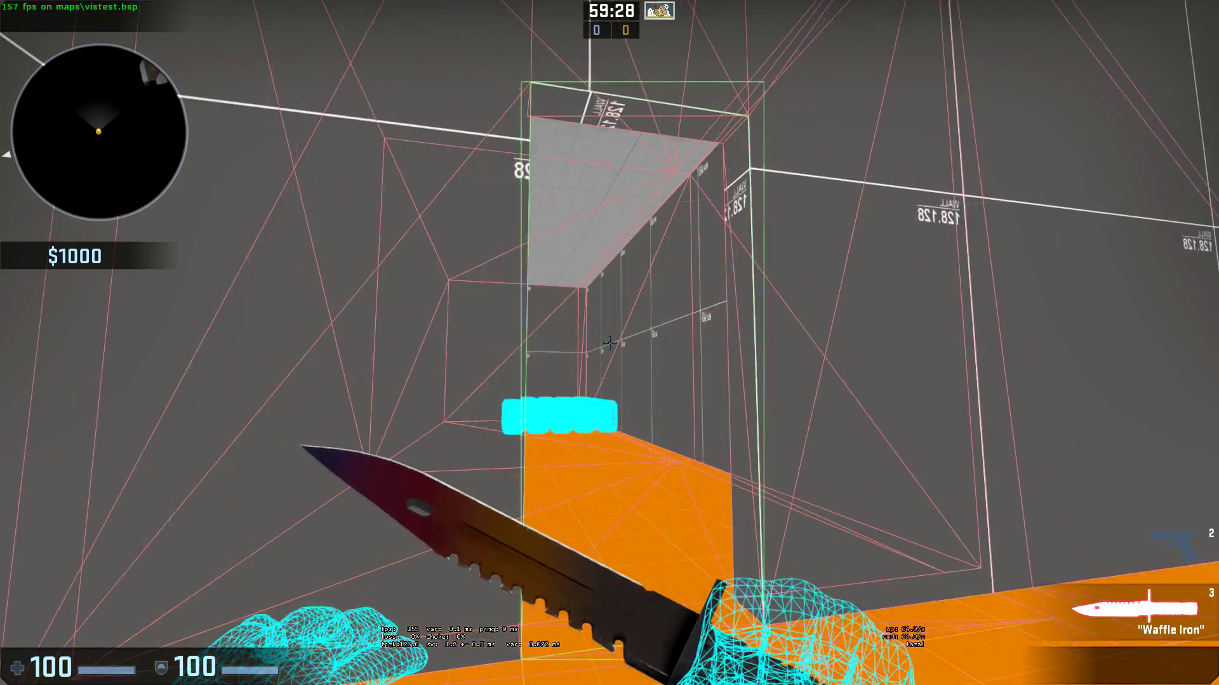
key("d")
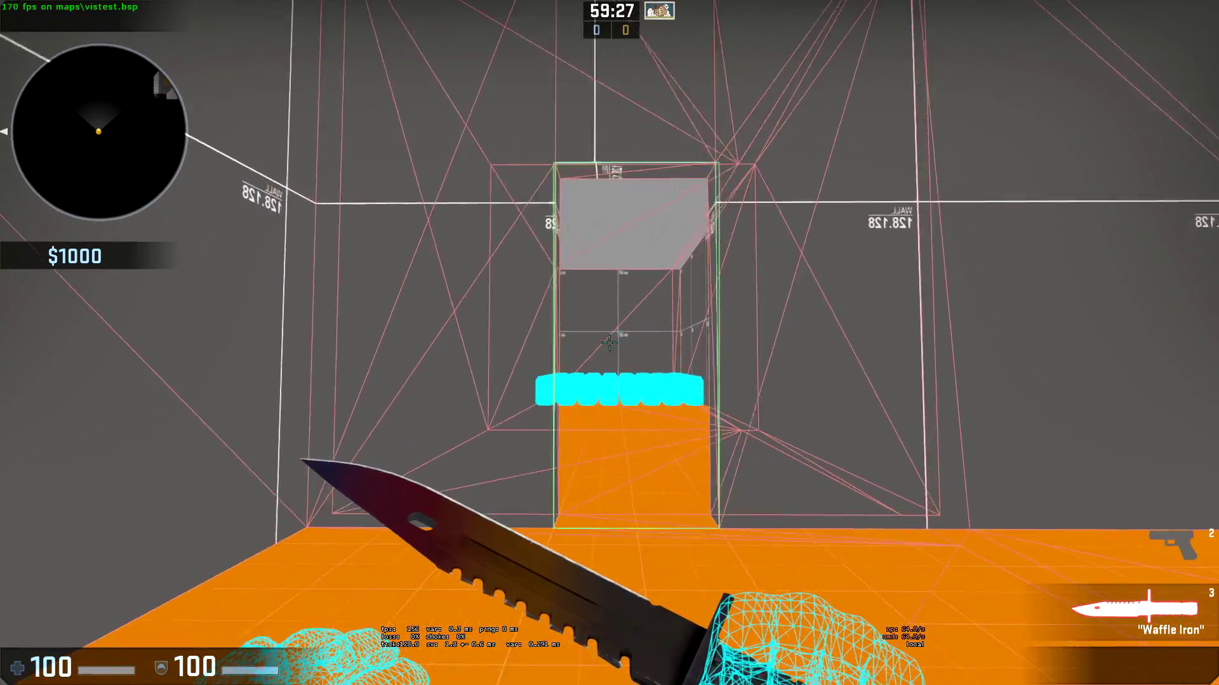
key("a")
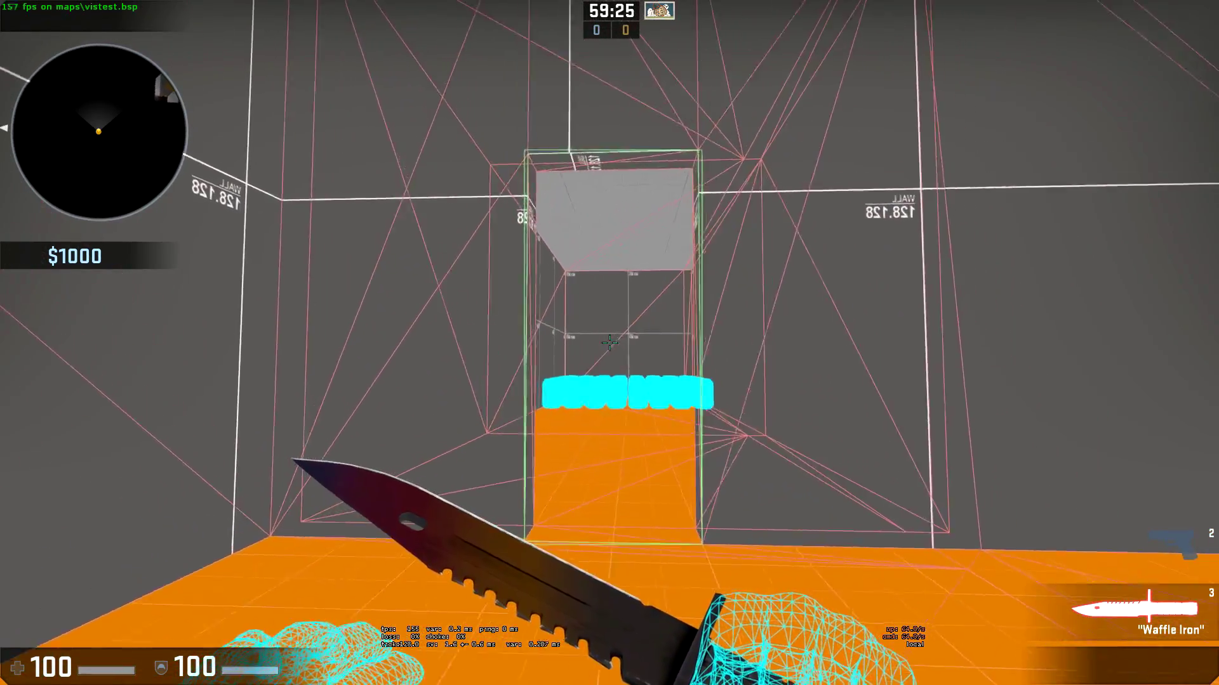
key("d")
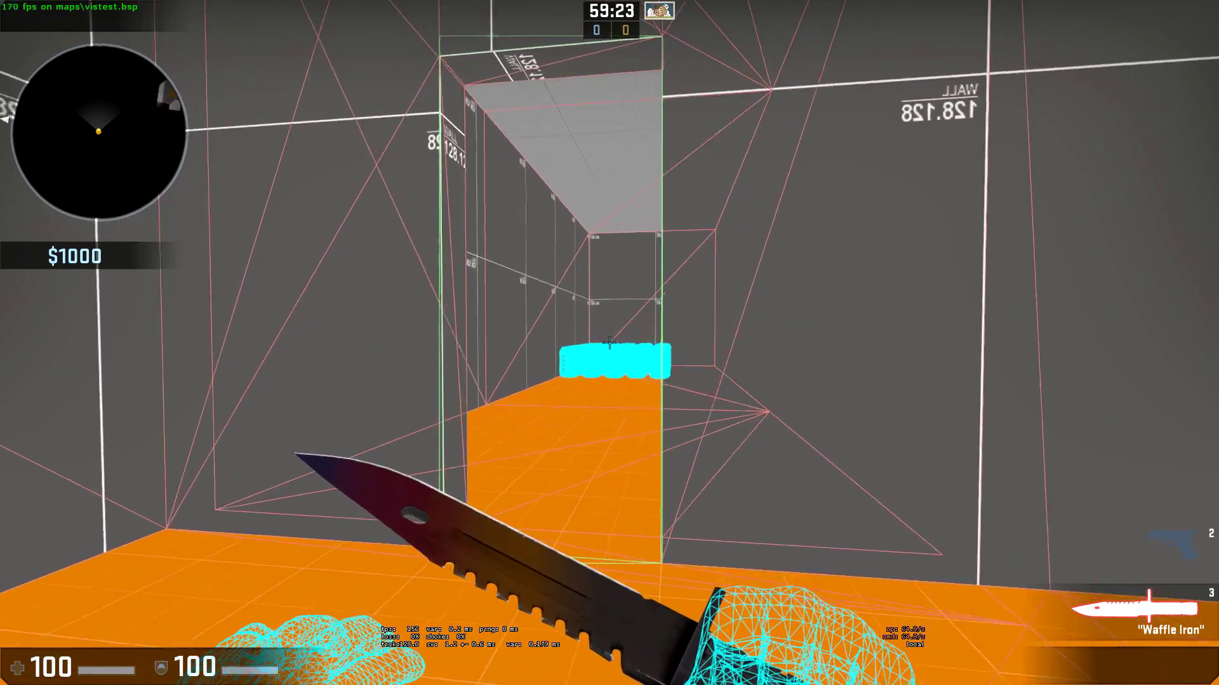
key("a")
key("d")
key("w")
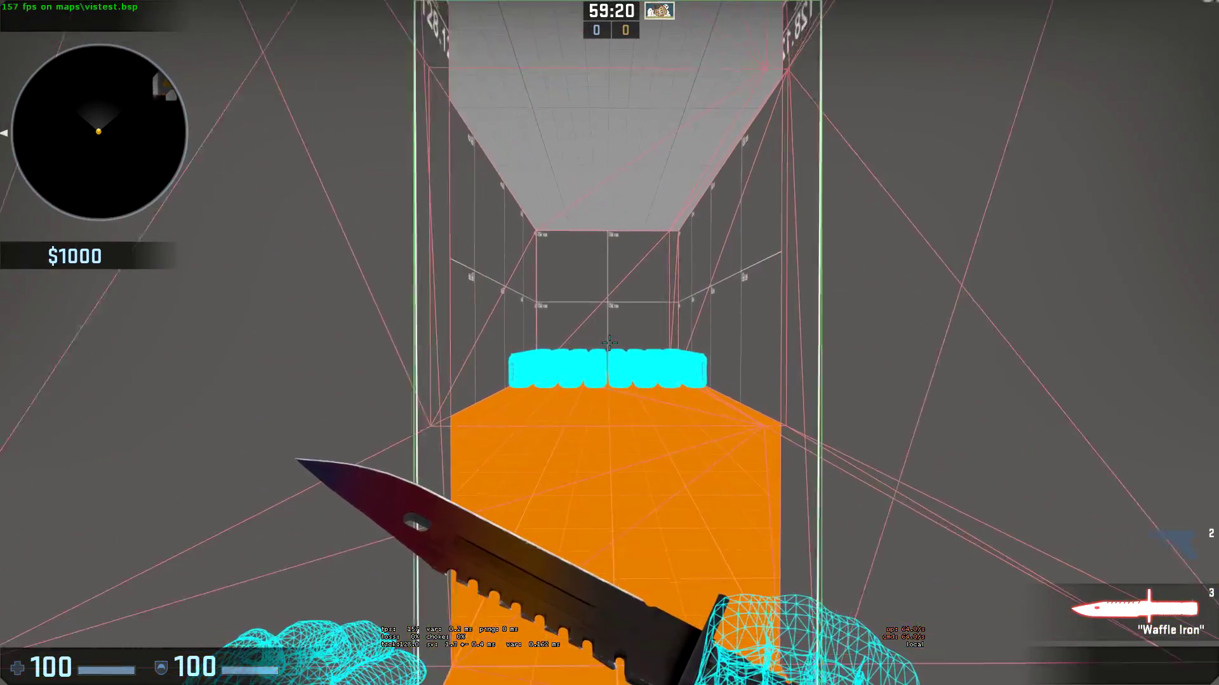
key("f")
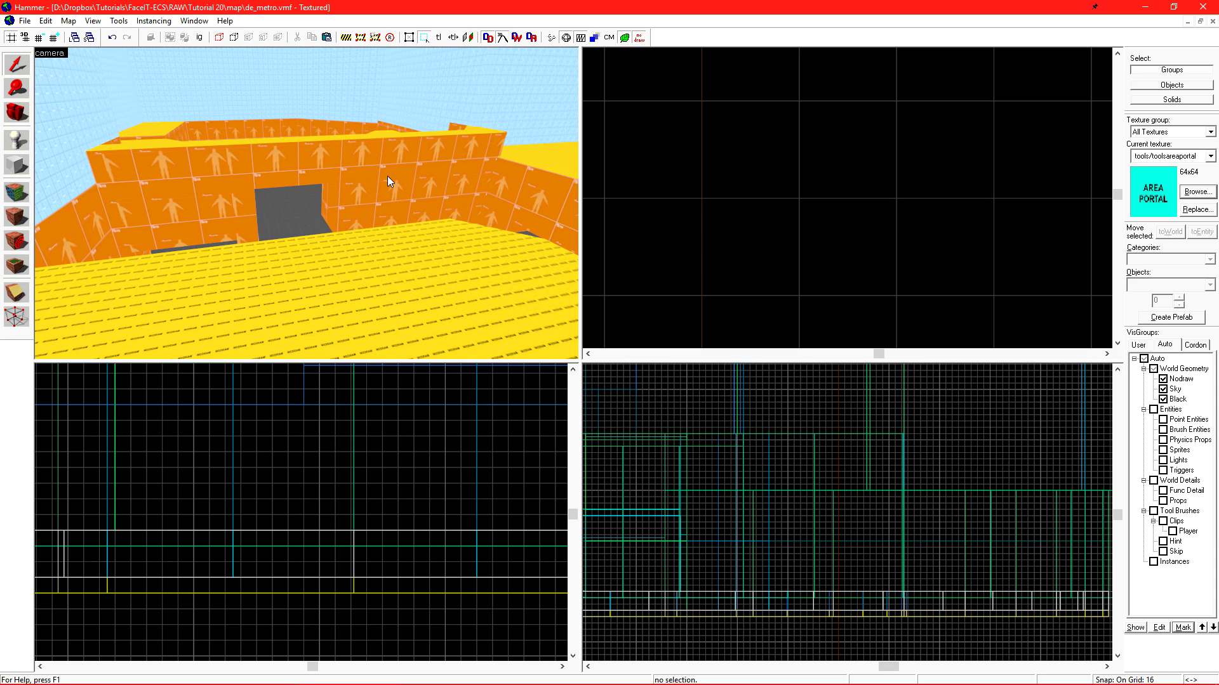
- Switch to de_metro.vmf and survey the open-topped two-level area and its openings in an enlarged camera view
key("z")
key("w")
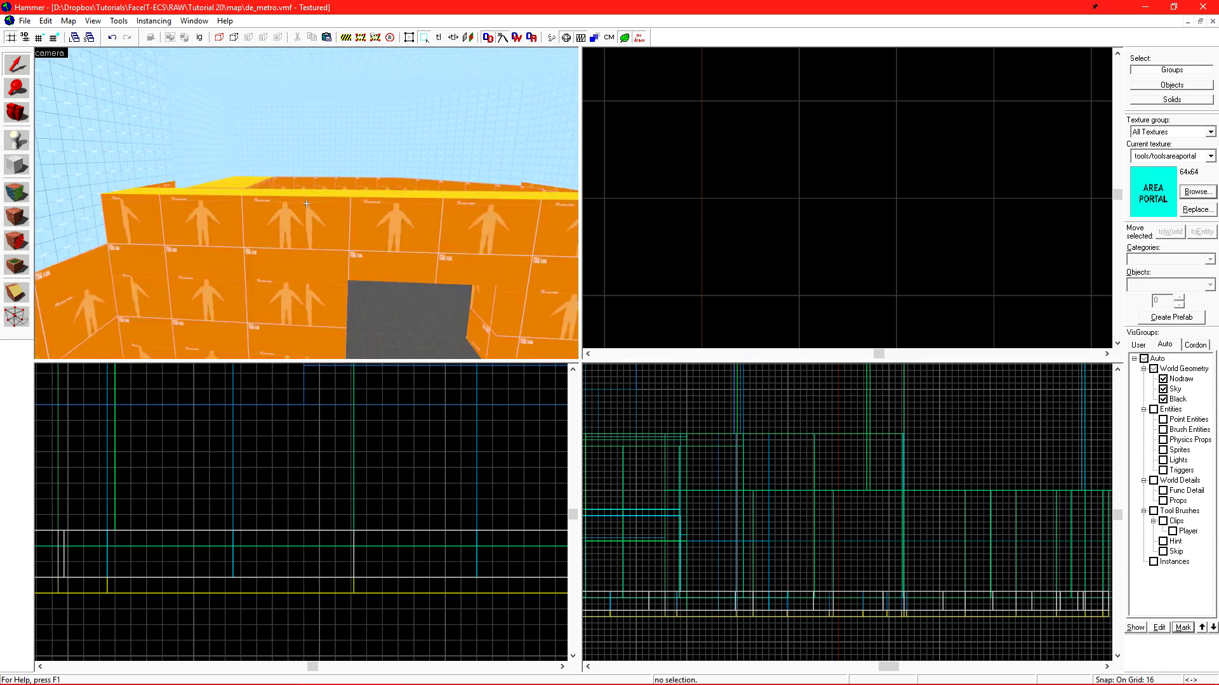
key("z")
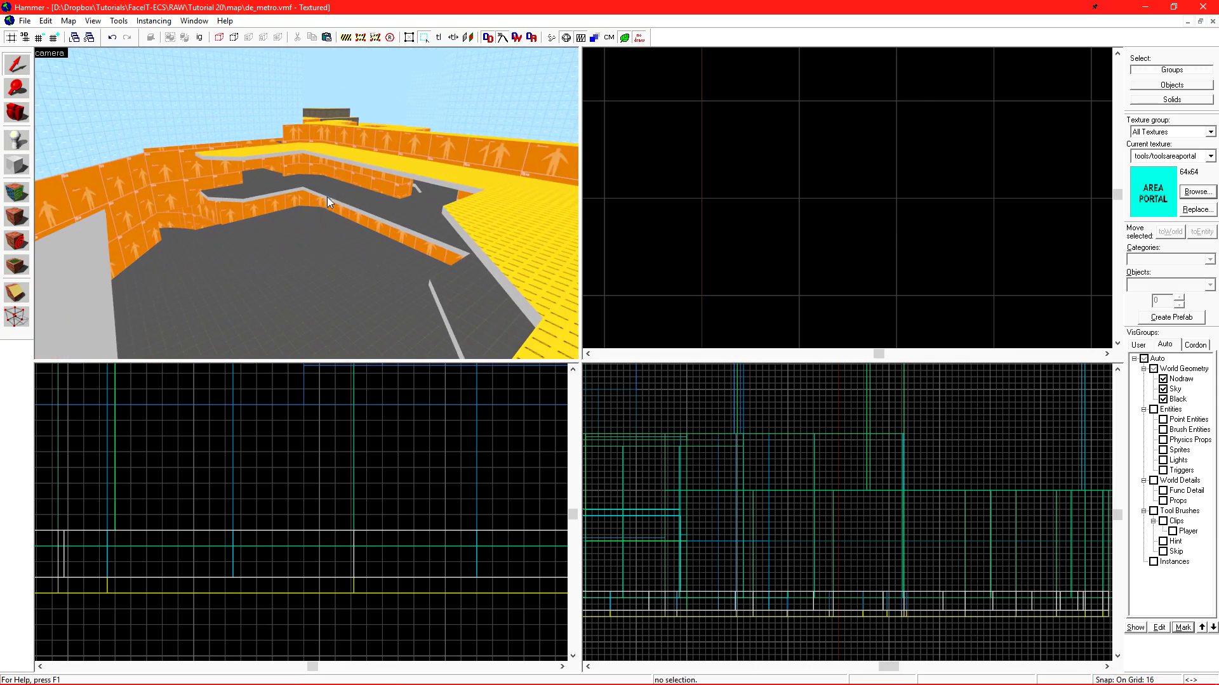
key("shift+z")
key("z")
key("a")
key("w")
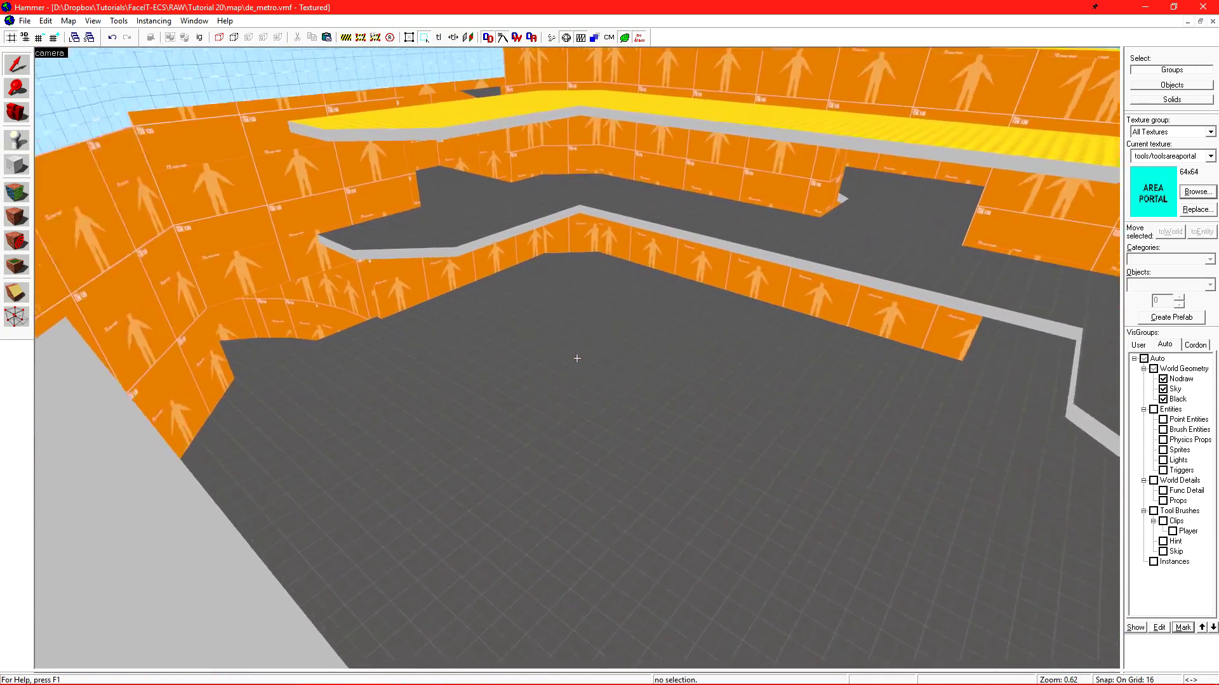
key("s")
key("z")
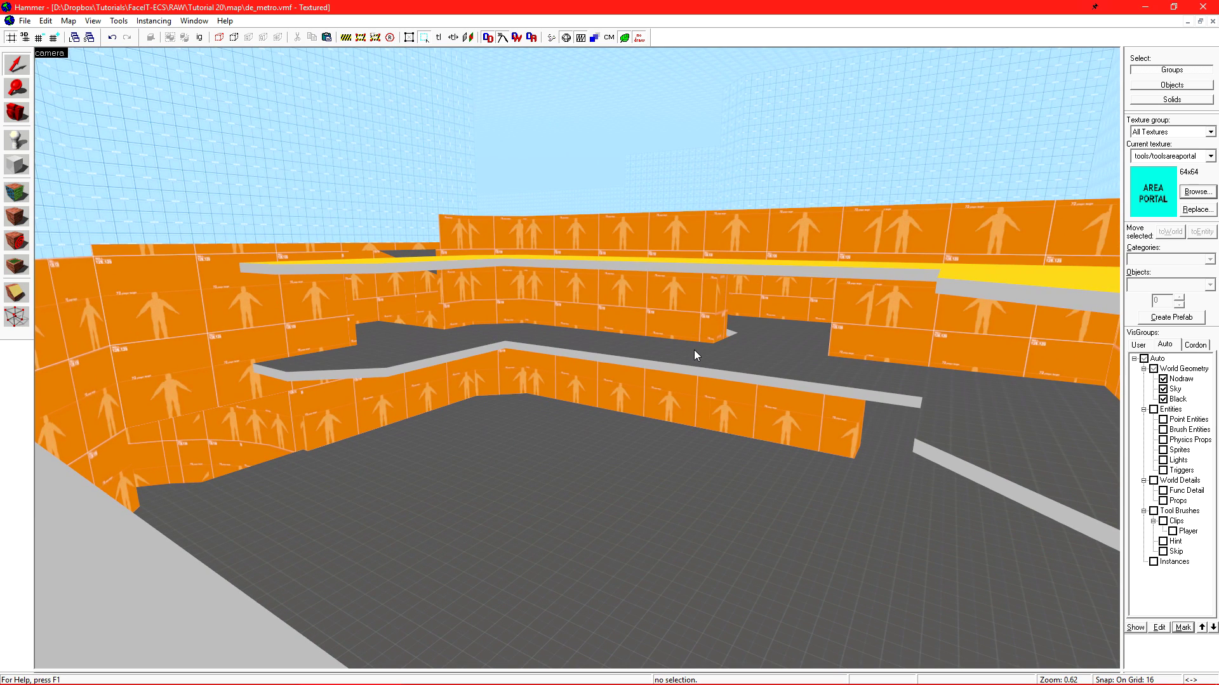
- Pick out the walls around the lower-level and upper-level openings that lead out of the area
left_click(210, 448)
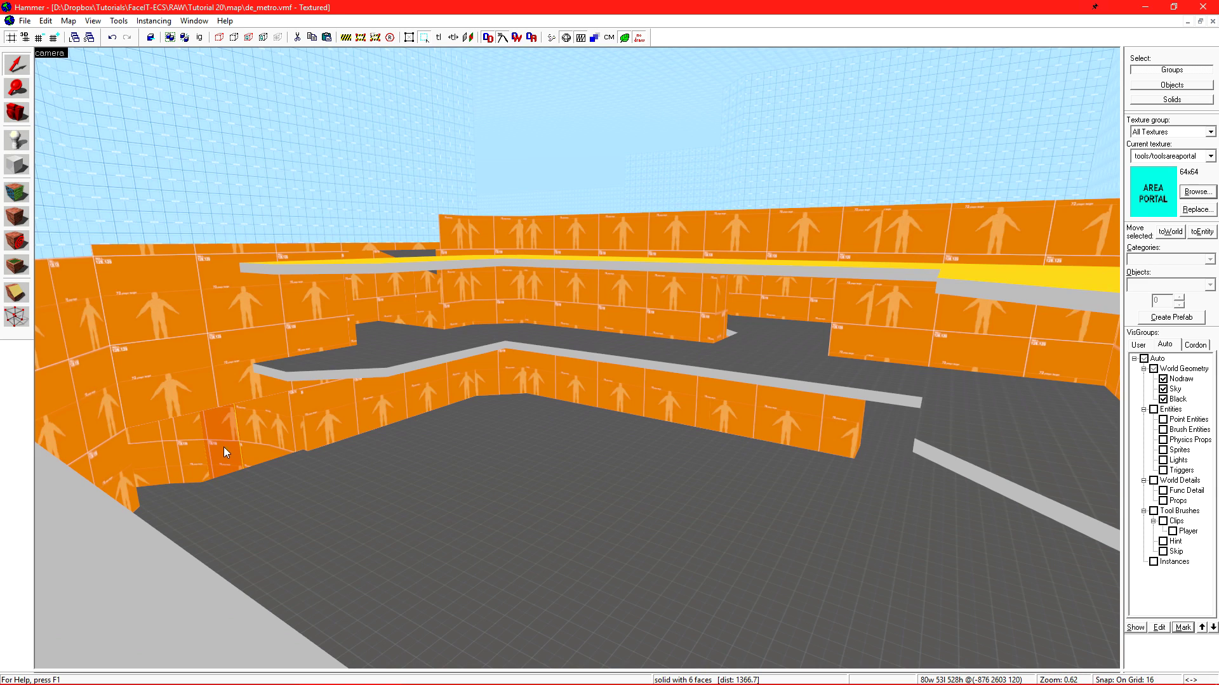
left_click(381, 292)
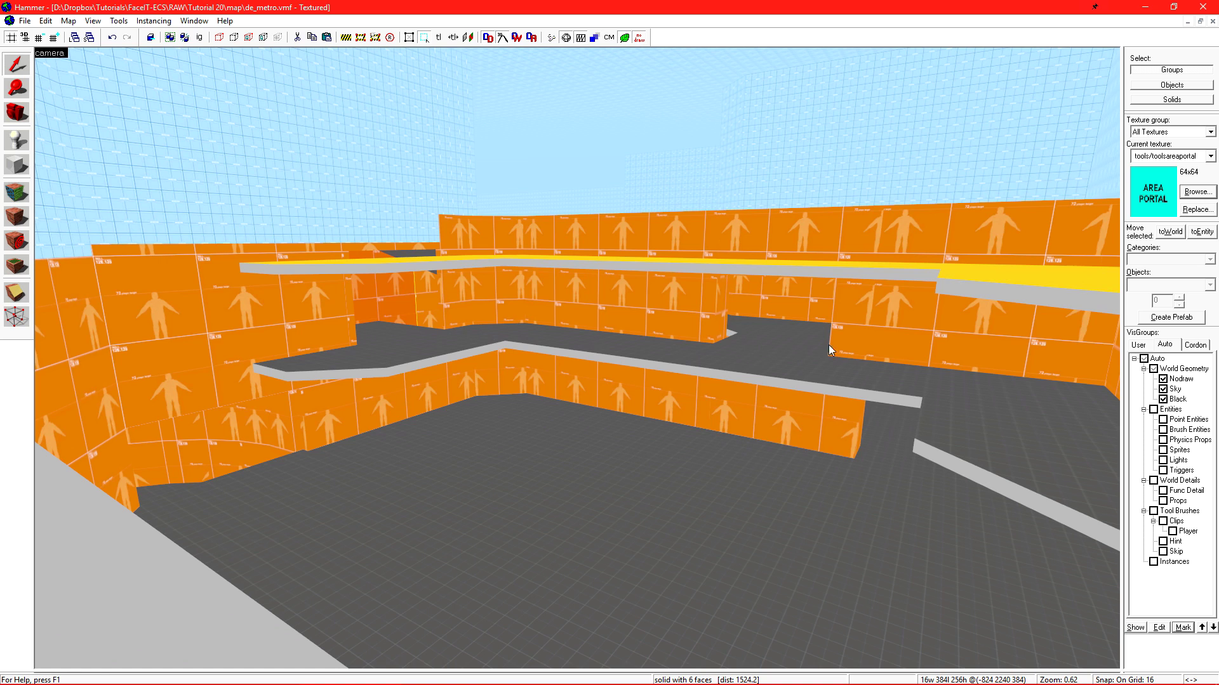
left_click(817, 320)
left_click(892, 442)
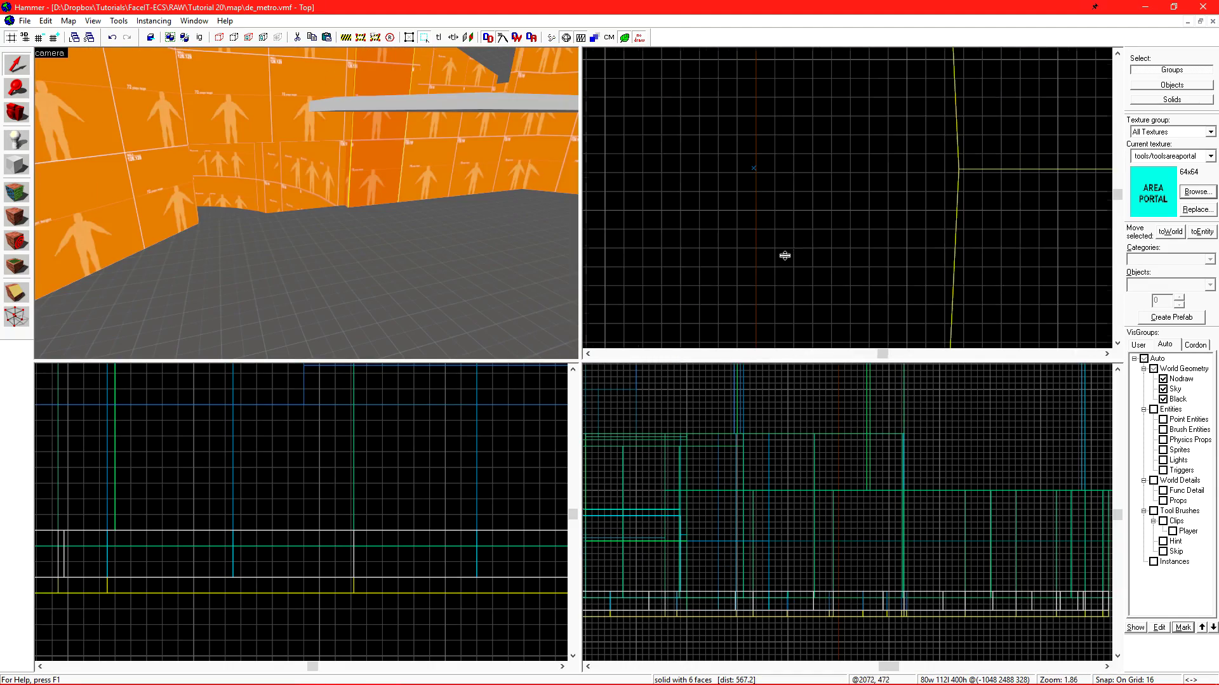
- Create an area portal brush 16 units thick, 272 wide and 128 high across the first ground-level opening
scroll(844, 196, "down", 3)
scroll(843, 196, "down", 2)
scroll(847, 196, "up", 8)
key("shift+b")
mouse_move(850, 163)
left_mouse_down()
mouse_move(893, 134)
mouse_move(872, 239)
mouse_move(885, 176)
mouse_move(875, 181)
left_mouse_up()
scroll(888, 143, "down", 6)
scroll(879, 174, "up", 6)
key("Return")
key("shift+s")
key("ctrl+e")
key("ctrl+shift+e")
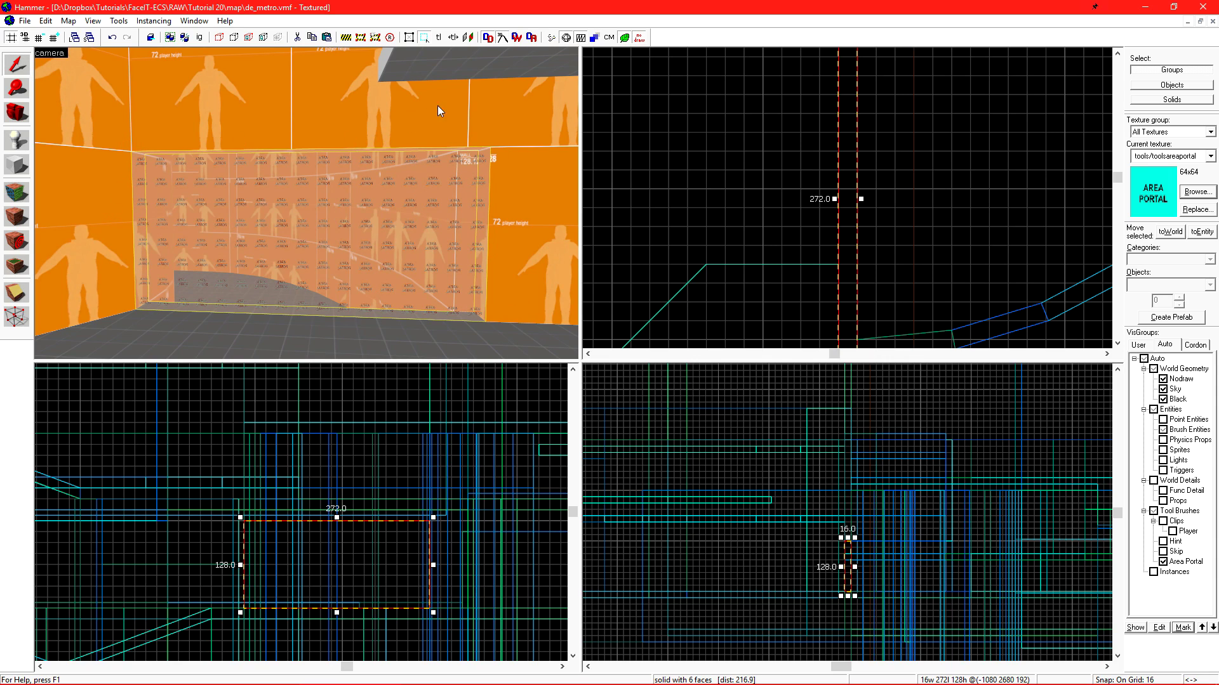
- Tie the new doorway brush to a func_areaportal entity
key("ctrl+t")
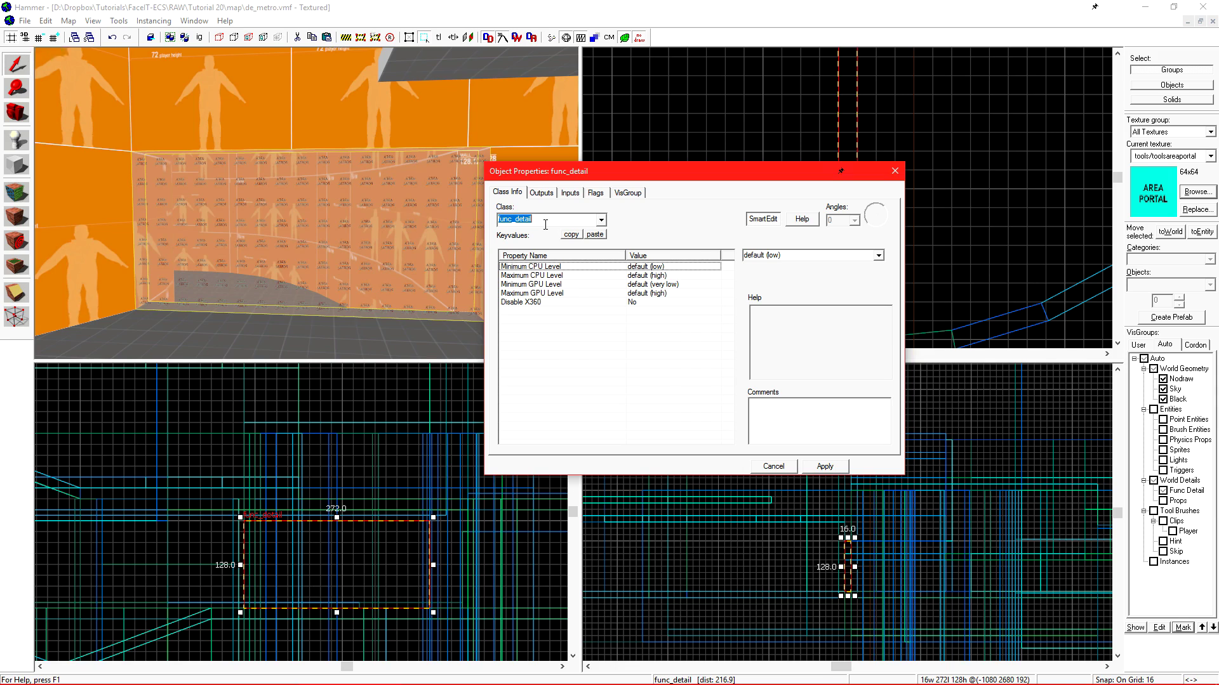
type("func_areaportal")
key("Return")
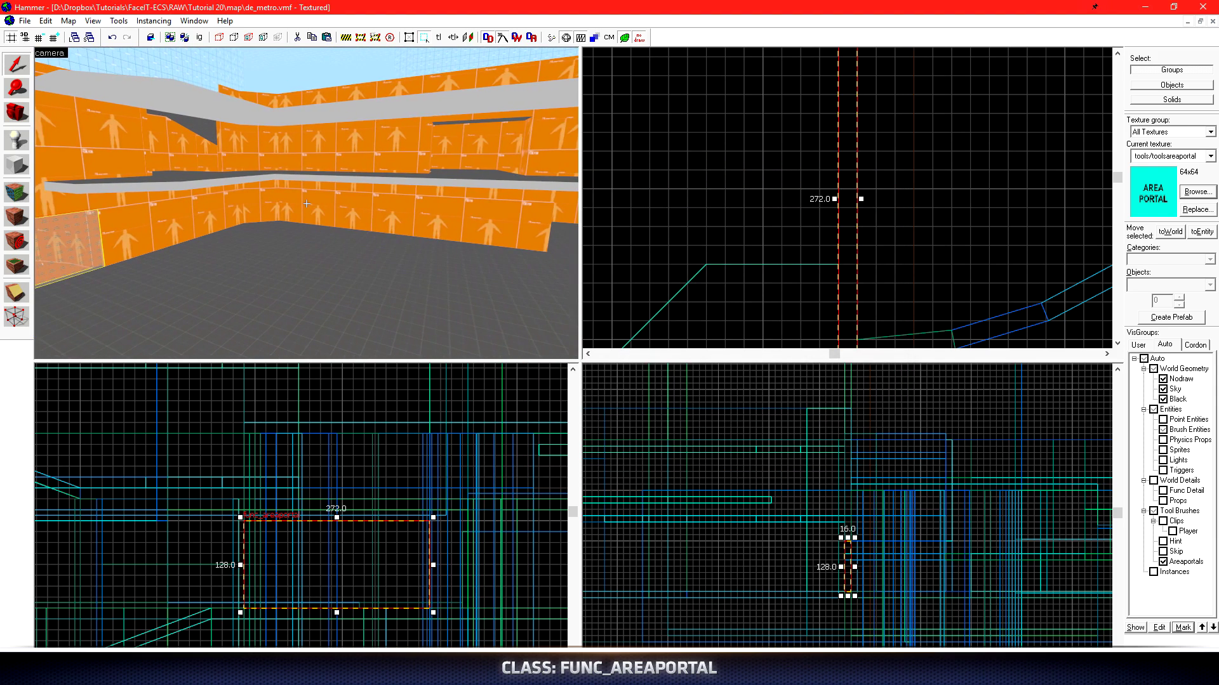
- Place a func_areaportal 288 units wide and 16 thick in the opening across the area and raise its top edge to fit
key("z")
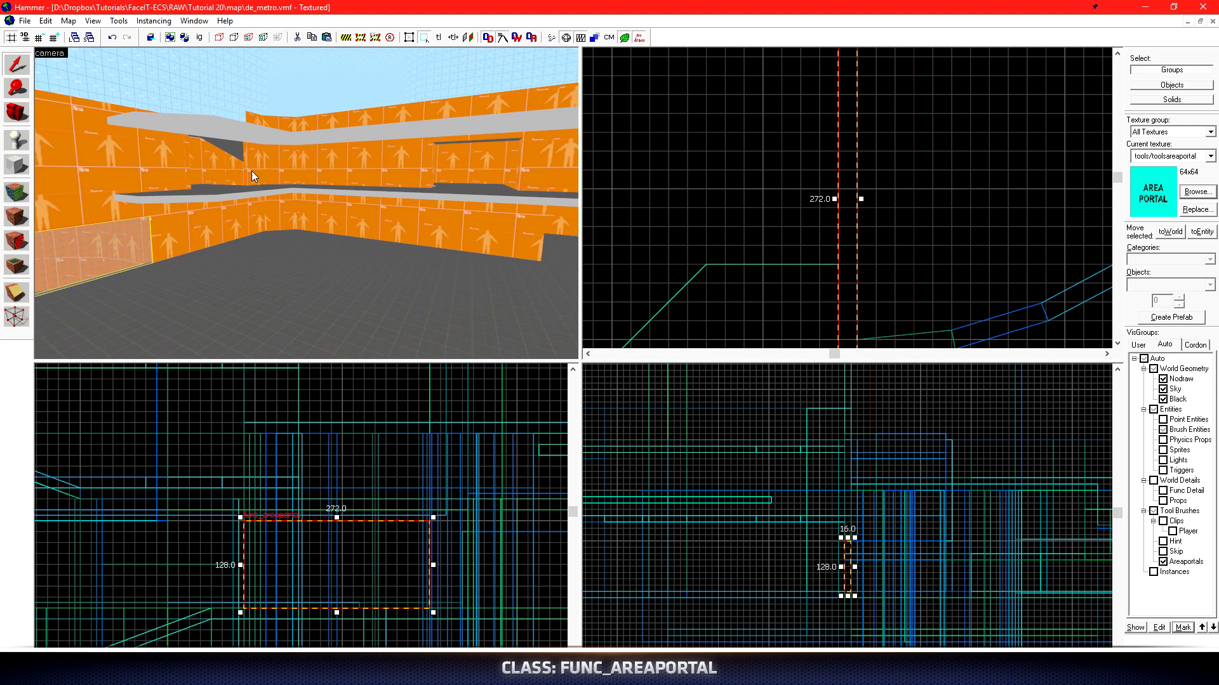
left_click(557, 263)
key("ctrl+e")
scroll(875, 219, "down", 7)
scroll(873, 238, "up", 5)
left_click_drag(862, 247, 884, 203)
scroll(882, 202, "down", 2)
scroll(727, 187, "up", 2)
left_click_drag(875, 66, 718, 228)
scroll(775, 486, "up", 4)
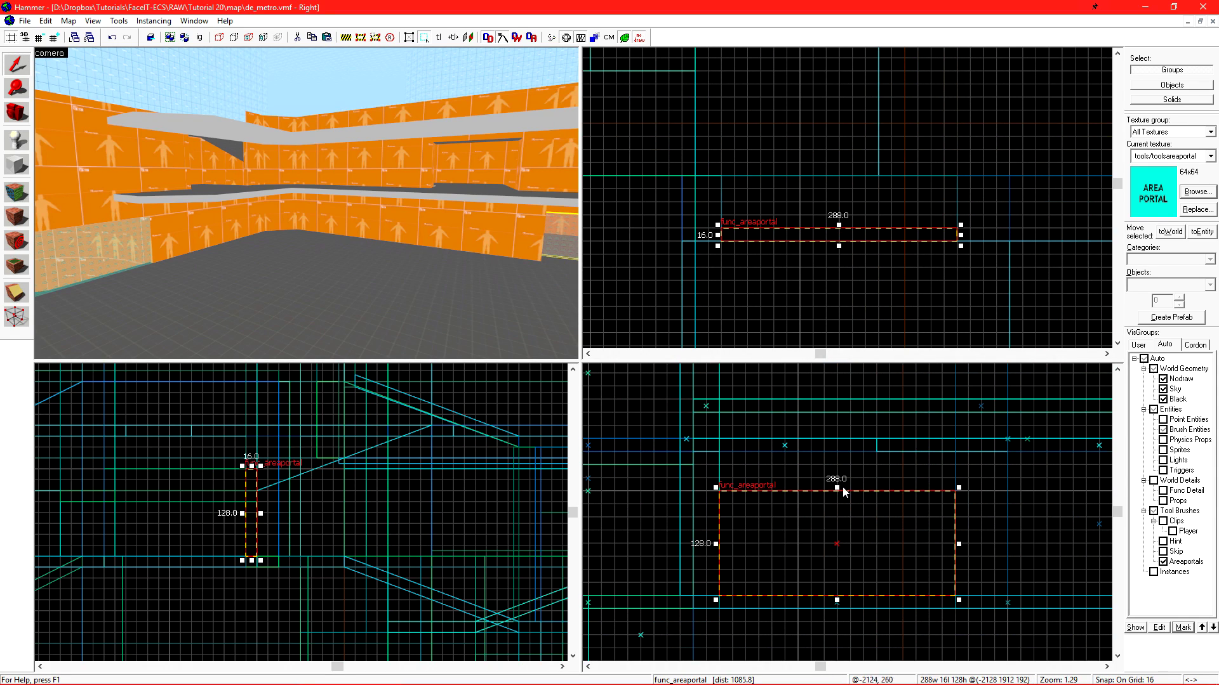
left_click_drag(836, 488, 830, 450)
- Place another area portal in the neighbouring opening and extend its top edge to fill the gap
key("z")
key("w")
key("z")
left_click(280, 277)
key("ctrl+e")
scroll(781, 252, "down", 2)
left_click_drag(824, 274, 759, 299)
left_click_drag(770, 160, 890, 305)
left_click_drag(839, 457, 838, 444)
- Move to the upper-level opening, position a 272-unit-wide area portal there and stretch its height to close the opening
key("z")
key("z")
left_click(348, 274)
key("ctrl+e")
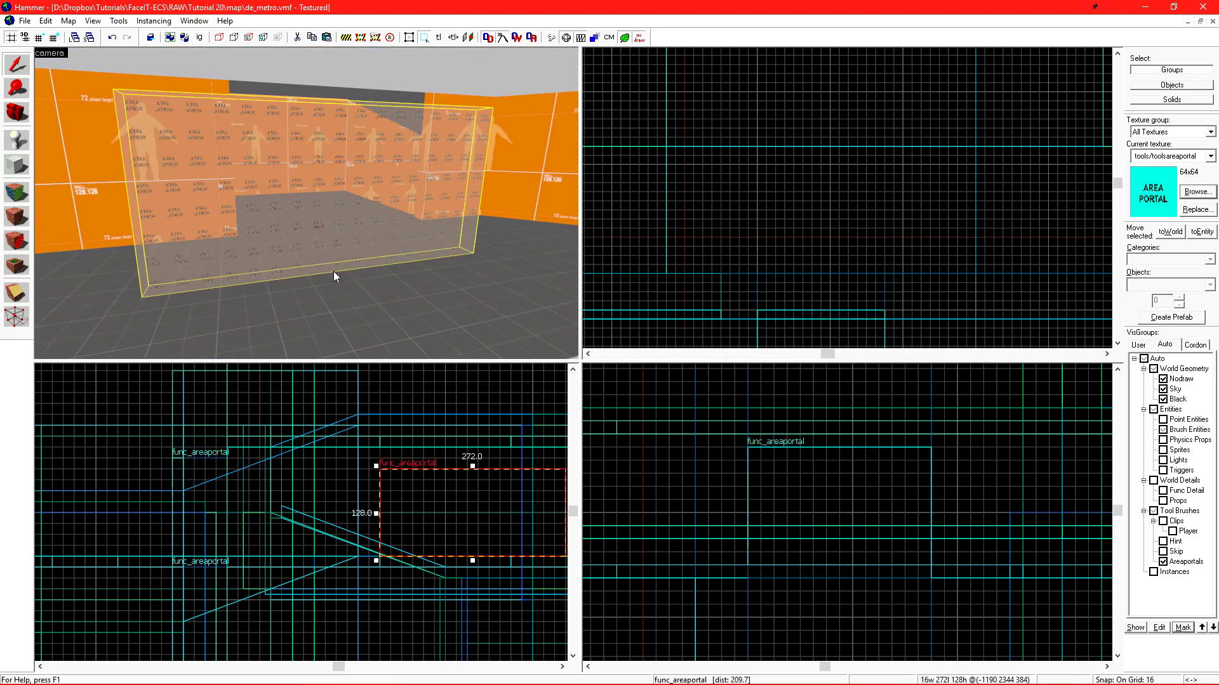
scroll(845, 222, "down", 3)
mouse_move(843, 240)
left_mouse_down()
mouse_move(827, 212)
mouse_move(879, 196)
mouse_move(841, 224)
left_mouse_up()
scroll(879, 196, "up", 4)
scroll(878, 207, "down", 3)
scroll(882, 299, "up", 4)
left_click_drag(915, 452, 915, 429)
key("z")
key("w")
key("z")
left_click_drag(938, 430, 937, 405)
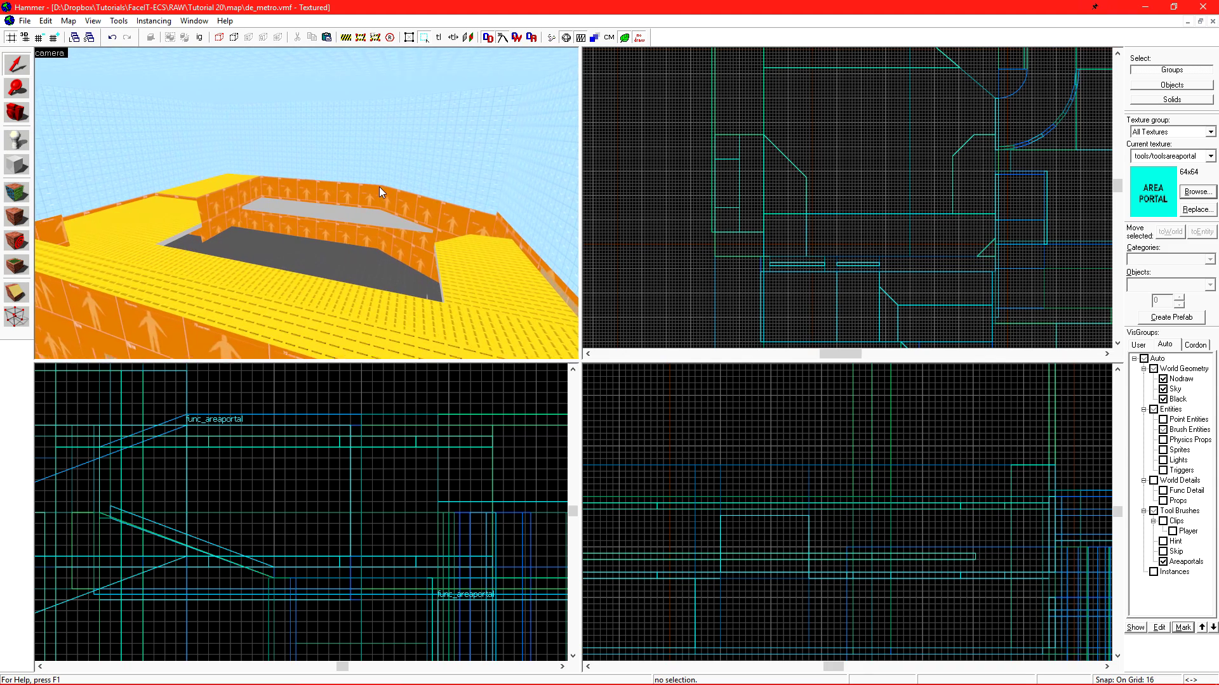
- Outline a block of 1472 by 1216 units in the top view to cover the whole open-topped area
key("w")
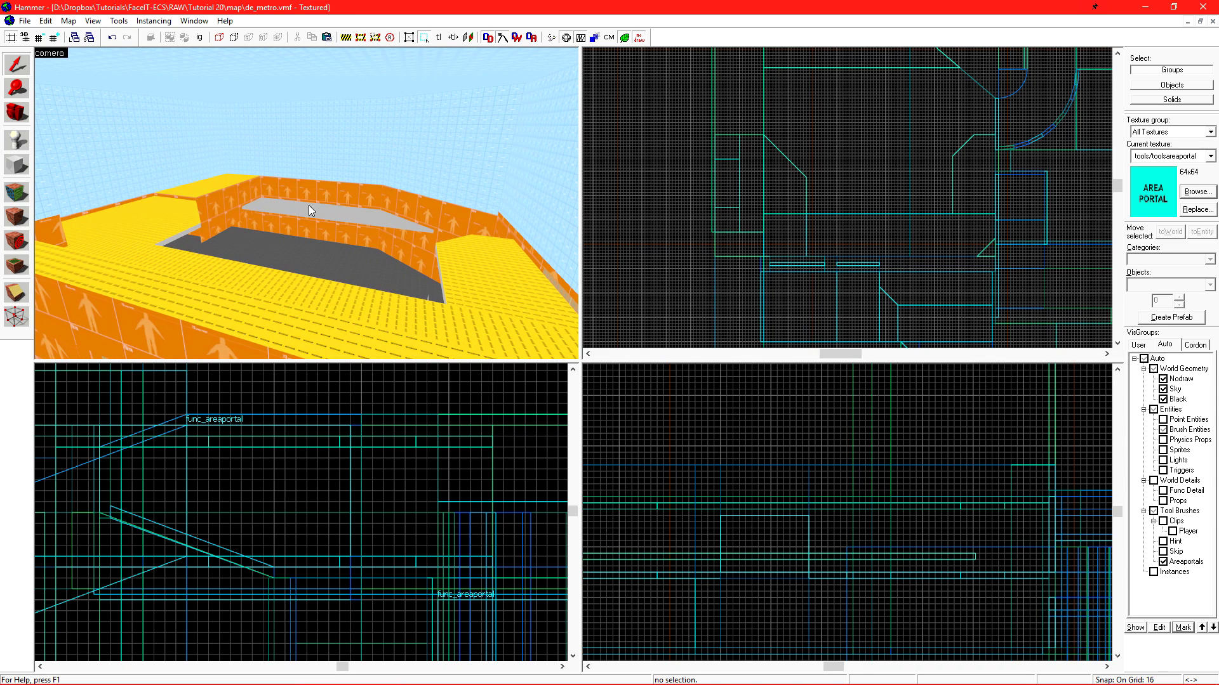
left_click(530, 204)
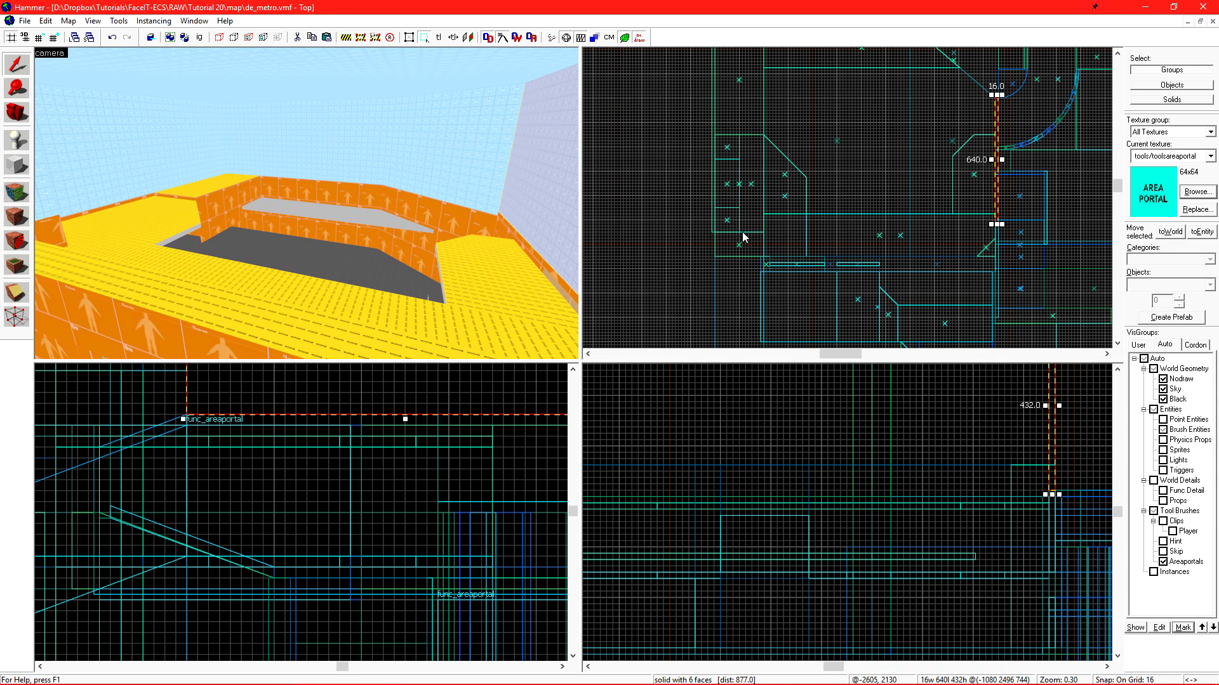
scroll(793, 235, "down", 1)
scroll(889, 215, "up", 1)
middle_click_drag(846, 197, 870, 255)
scroll(707, 74, "up", 7)
key("shift+b")
scroll(774, 111, "down", 11)
left_click_drag(720, 131, 897, 222)
scroll(901, 209, "up", 5)
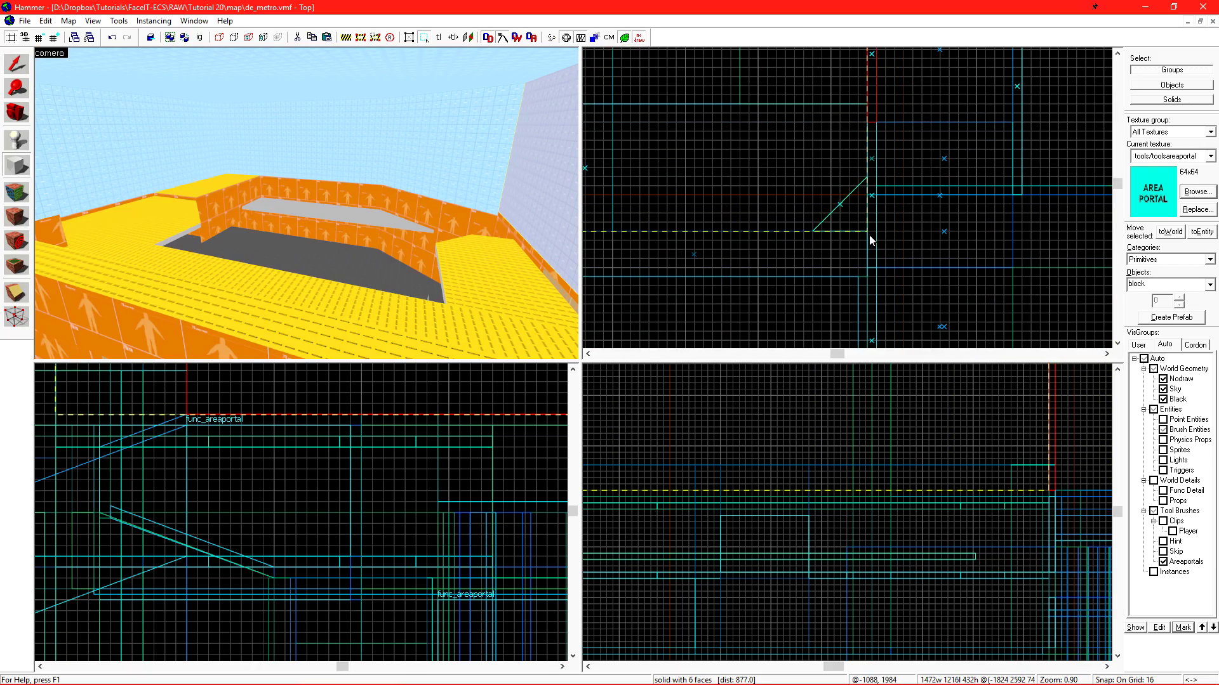
- Align the block with the surrounding walls, flatten it to 16 units thick above the roof and create the area portal brush
scroll(964, 521, "up", 5)
left_click_drag(967, 478, 963, 459)
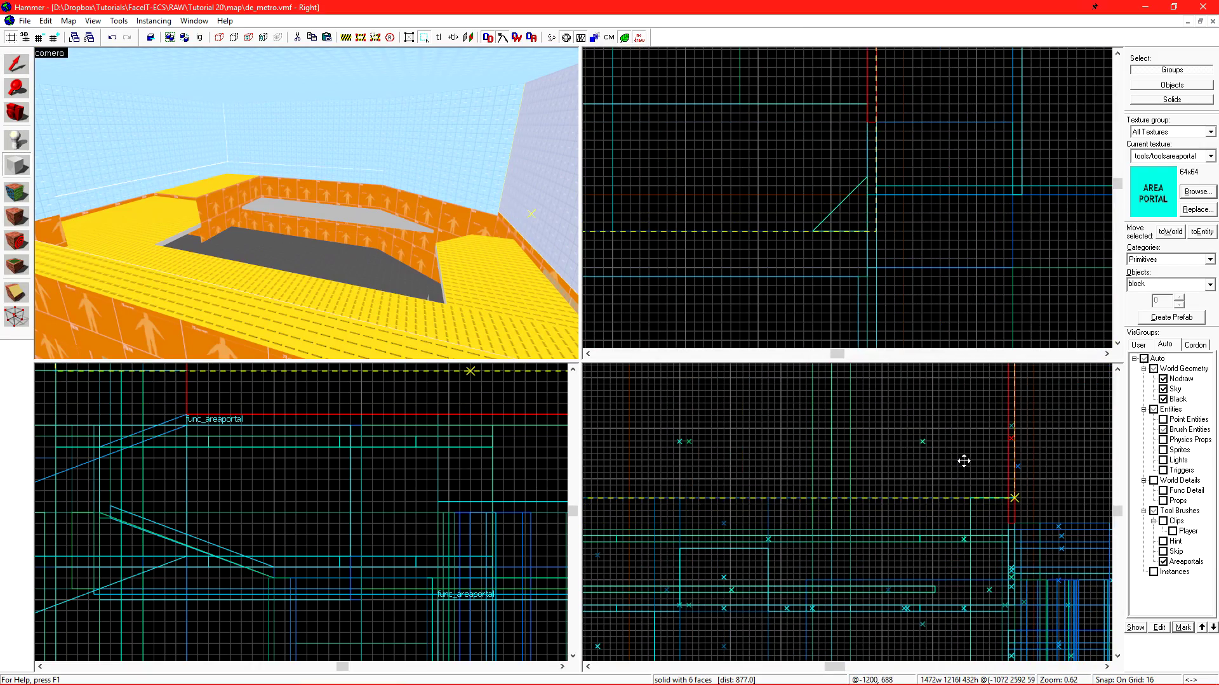
scroll(963, 461, "down", 5)
left_click_drag(881, 417, 846, 476)
scroll(855, 468, "up", 5)
key("Return")
- Tie the overhead brush to an entity of class func_areaportal, apply the class and clear the selection
key("z")
key("d")
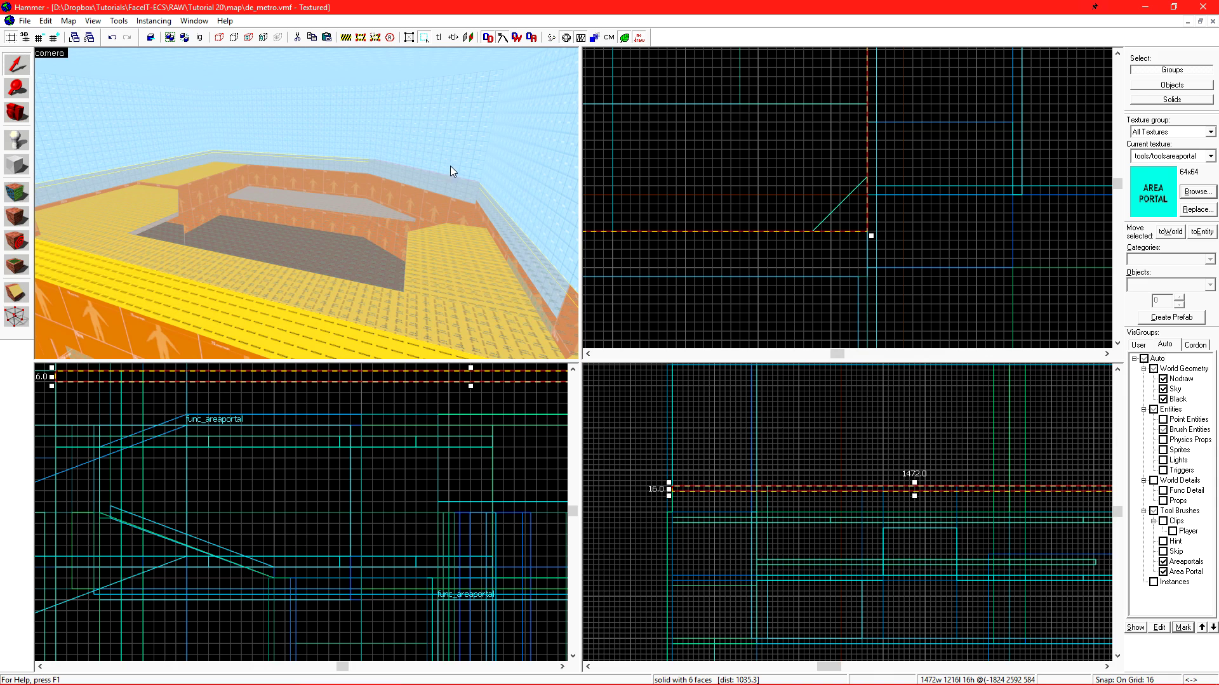
key("ctrl+t")
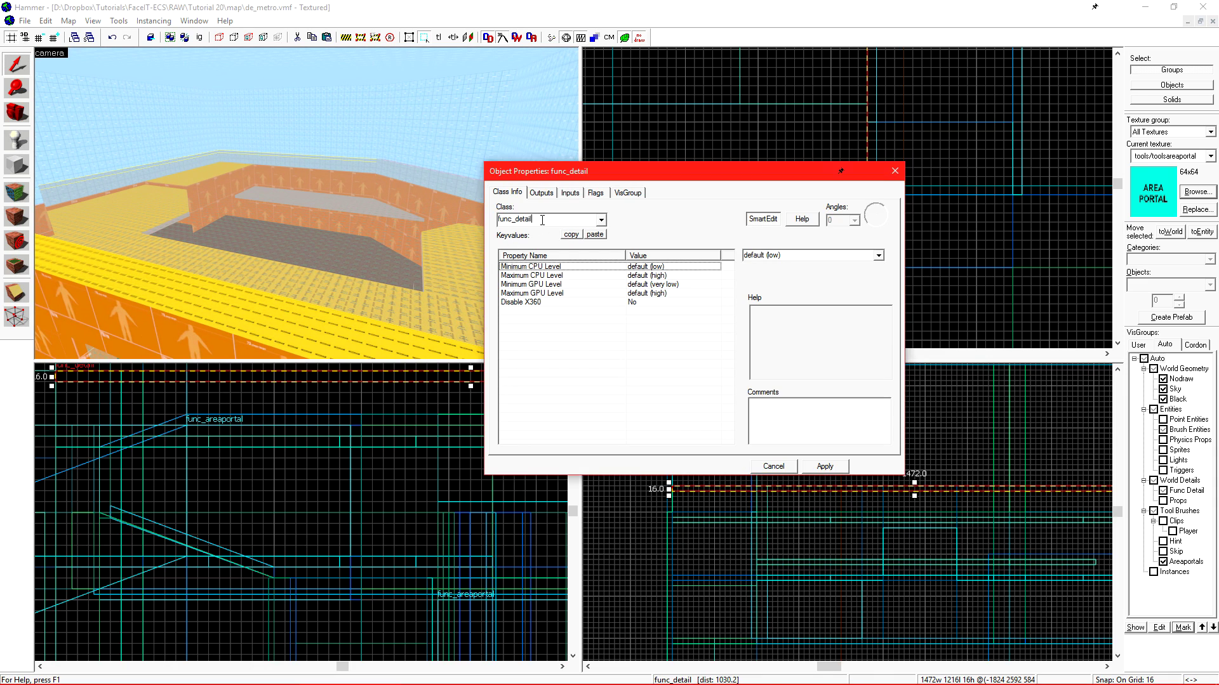
double_click(542, 220)
type("area")
left_click(542, 233)
left_click(821, 468)
key("Escape")
key("Escape")
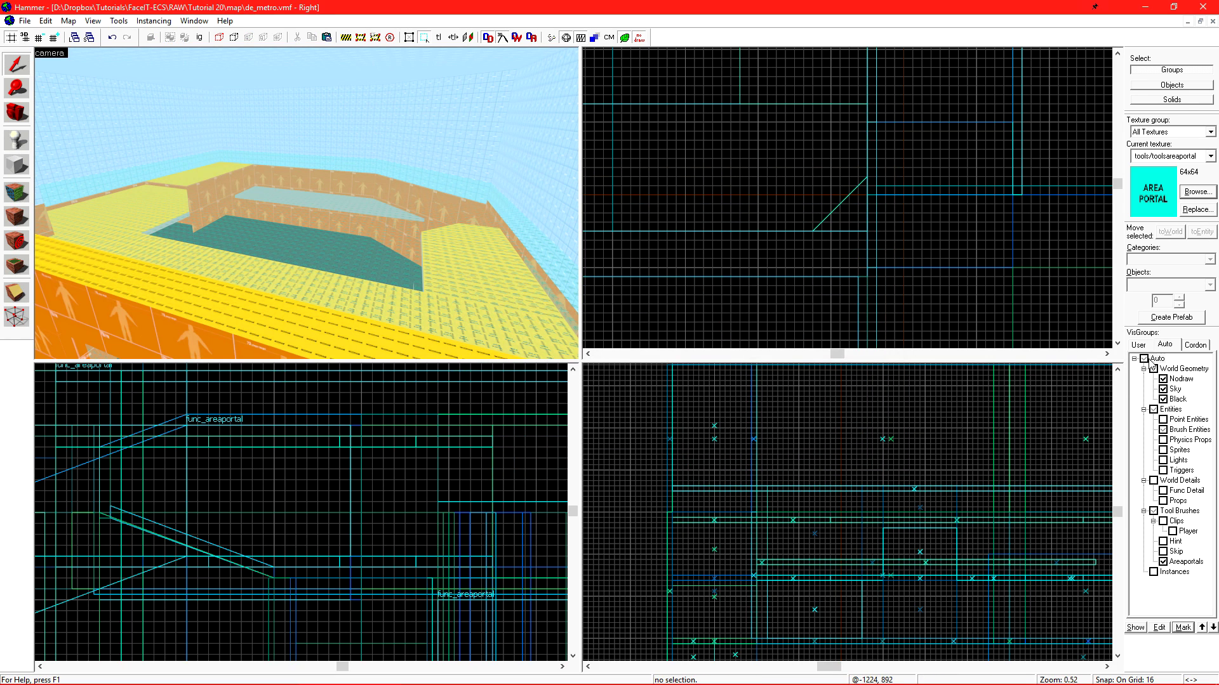
- Show all automatic visgroups again, then compile and run de_metro to check the area portals in game
left_click(1143, 359)
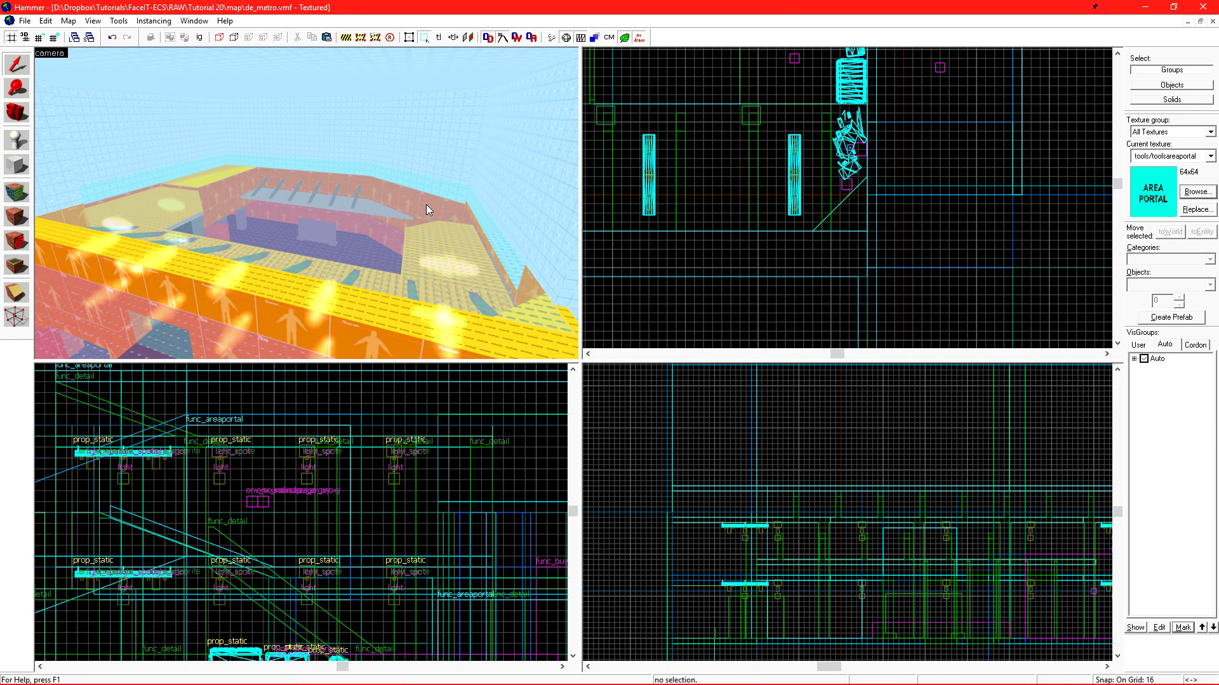
key("F9")
left_click(455, 323)
left_click(450, 330)
key("Return")
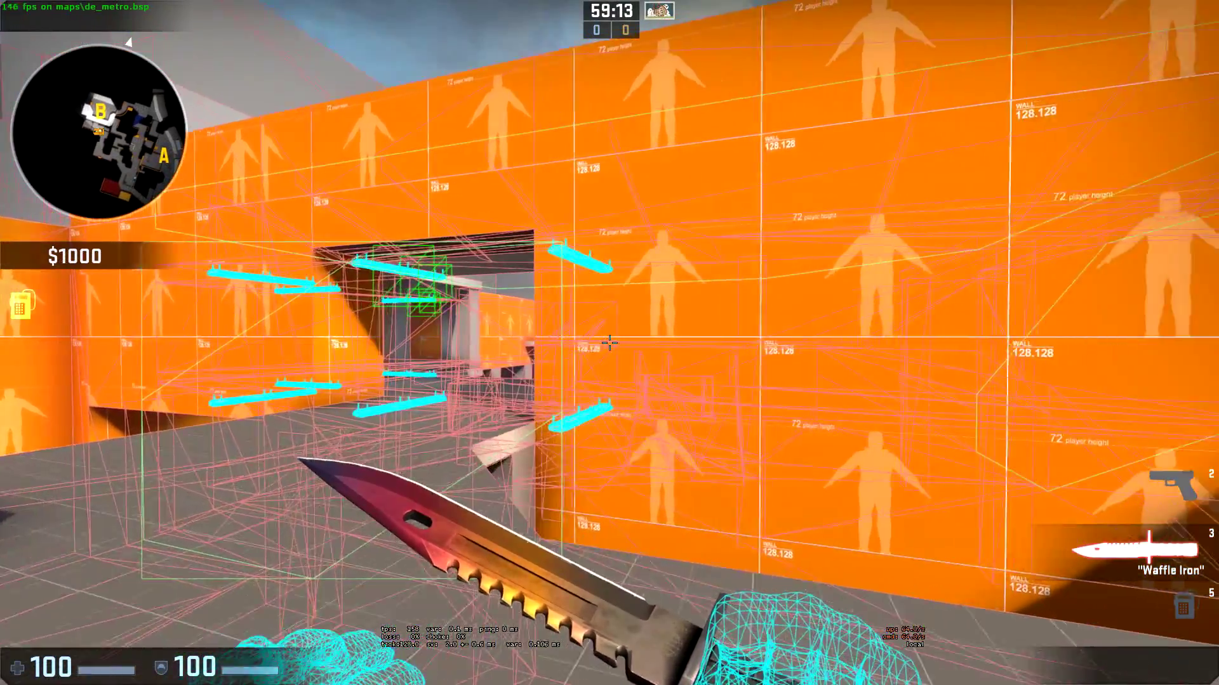
- Walk around outside the sealed area and examine what renders through its doorway openings from different viewing angles
key("d")
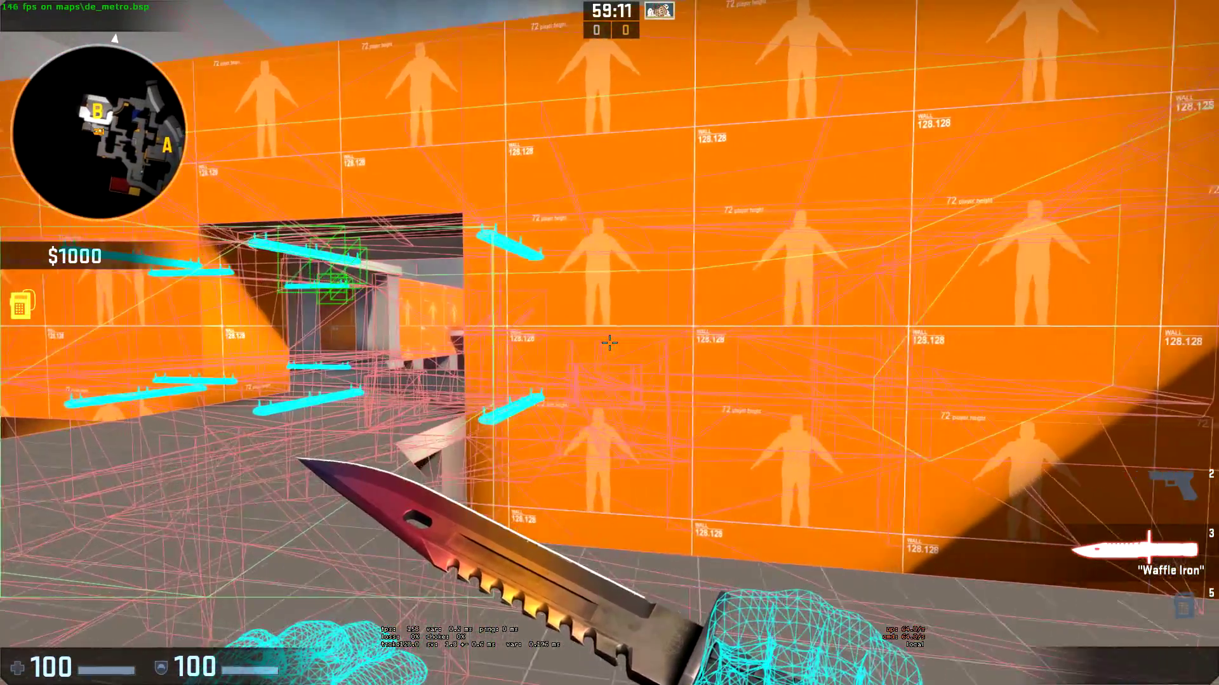
key("w")
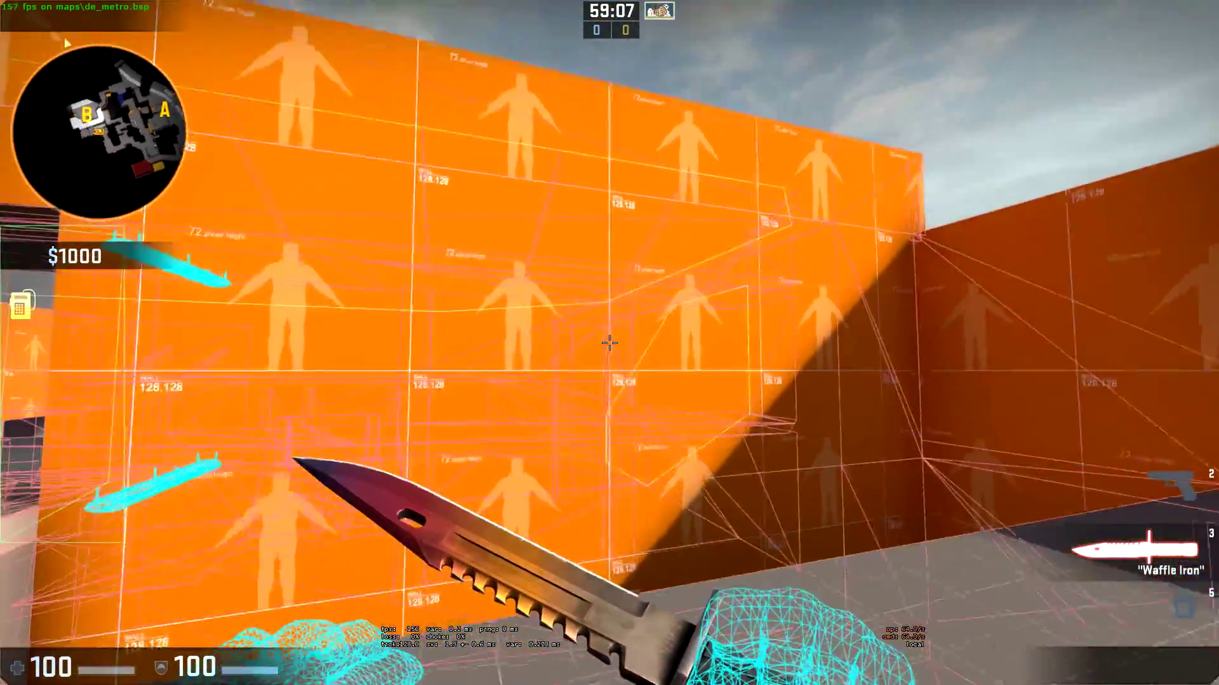
key("a")
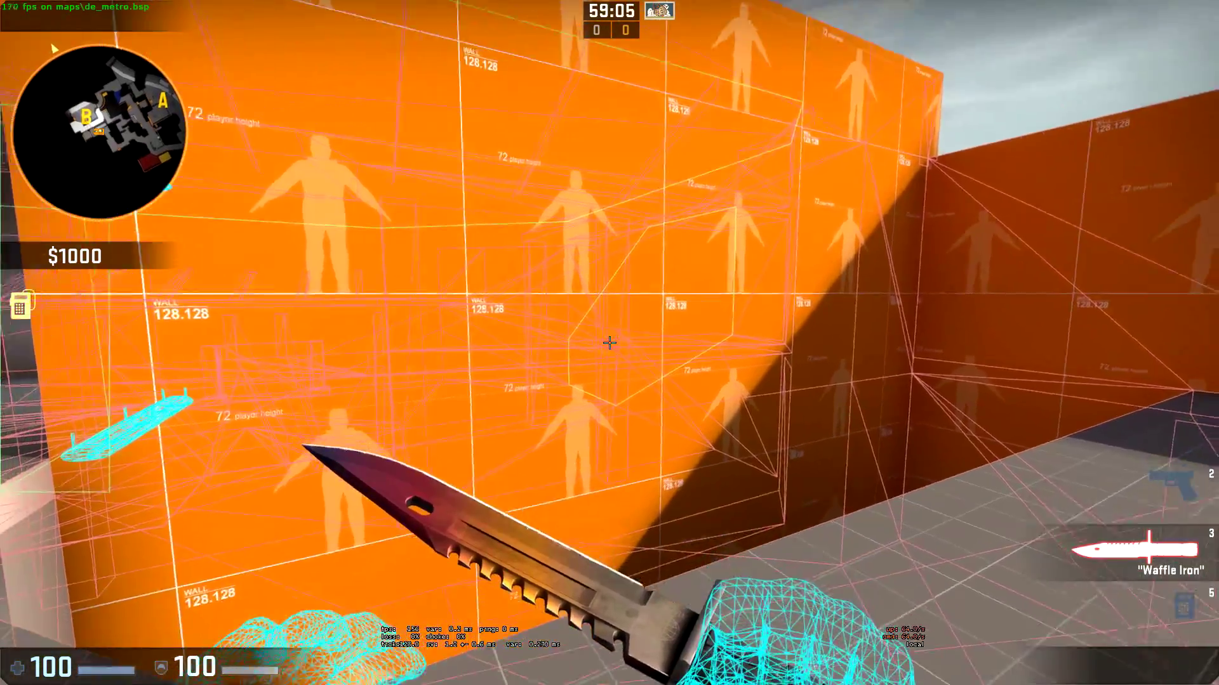
key("d")
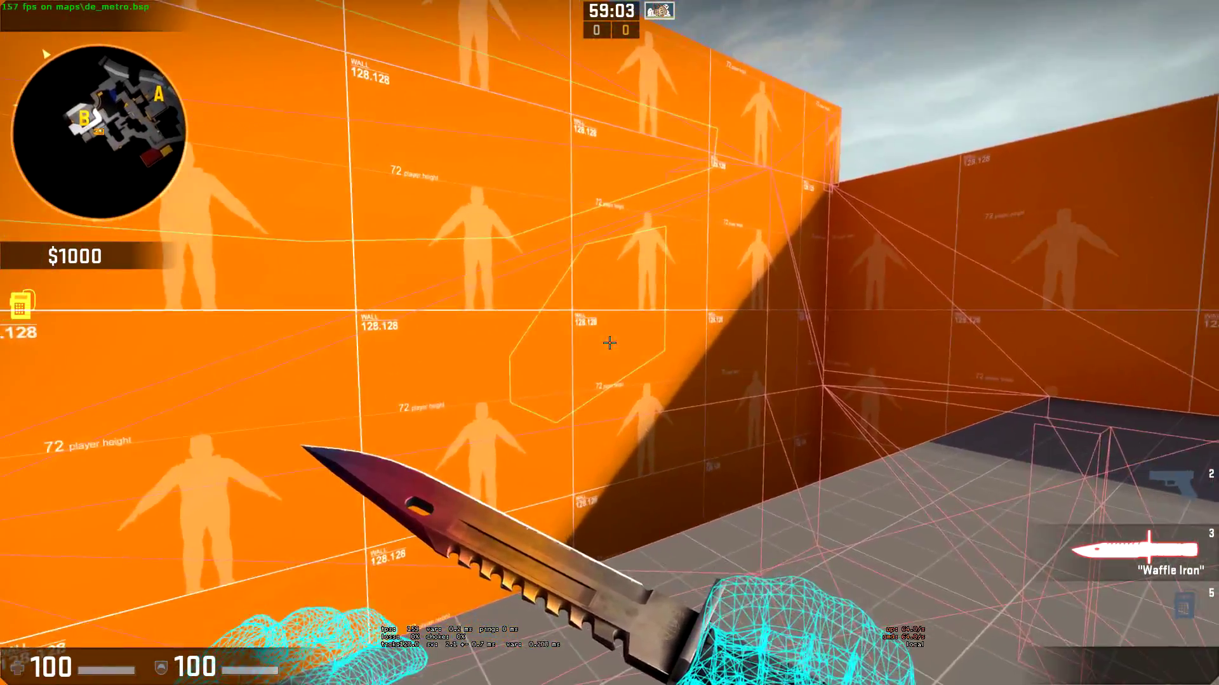
key("a")
key("w")
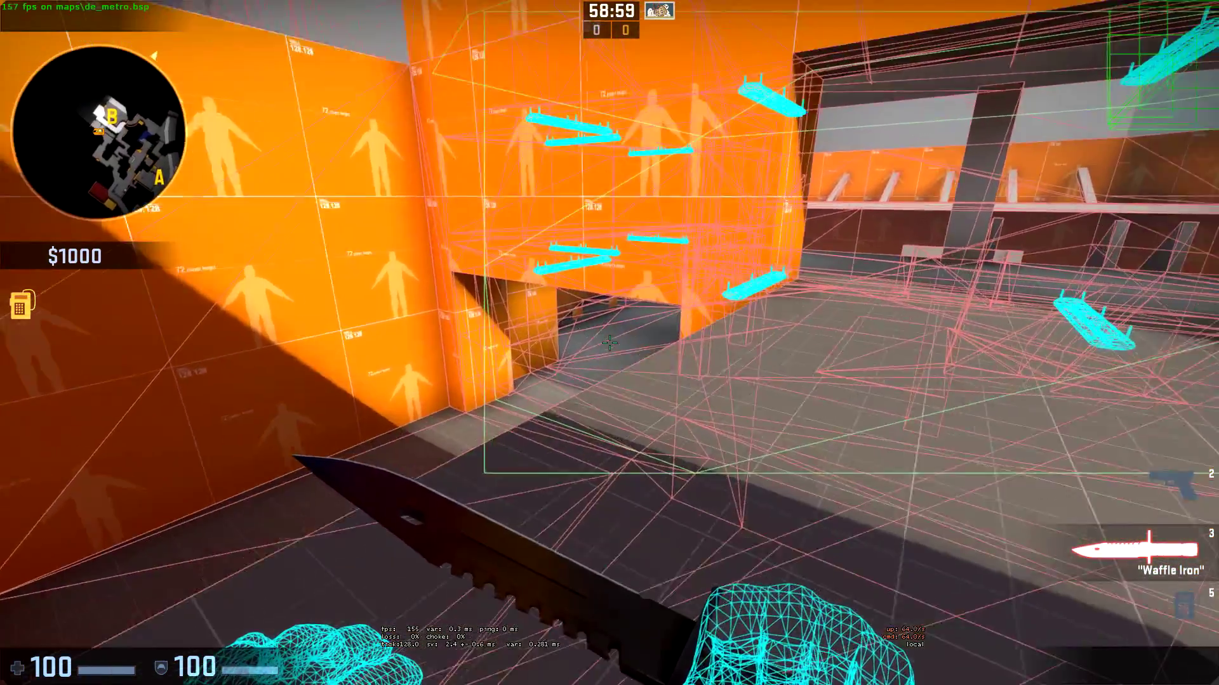
left_click(609, 343)
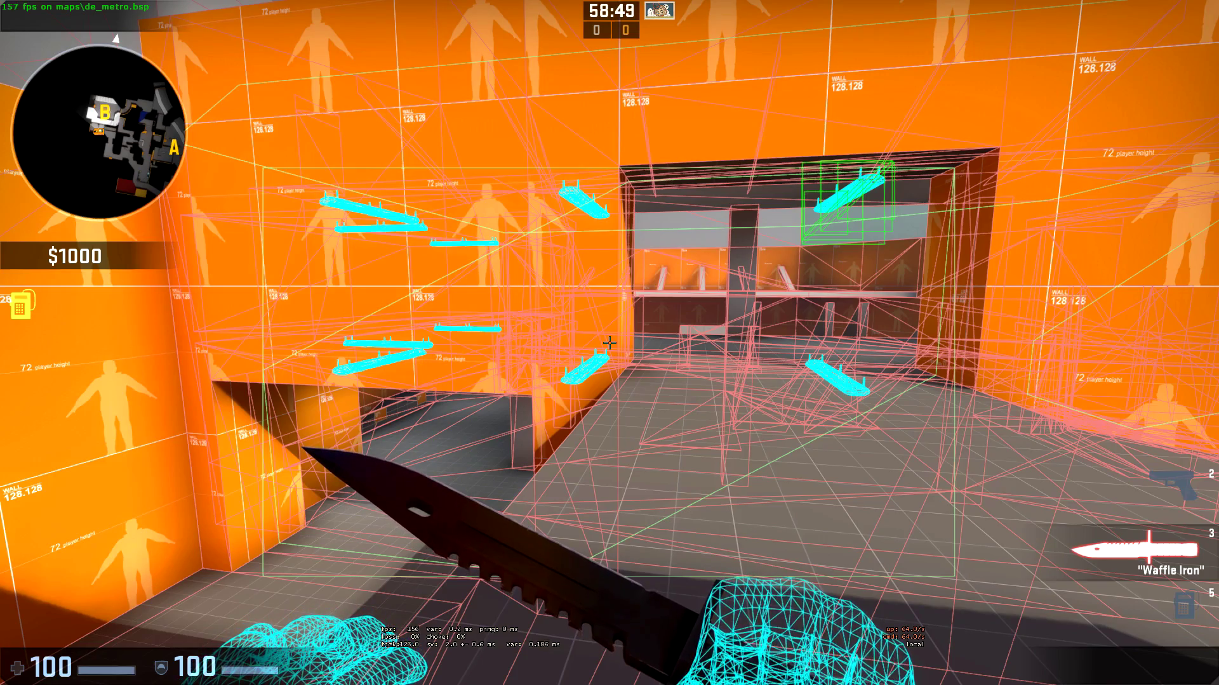
key("a")
key("w")
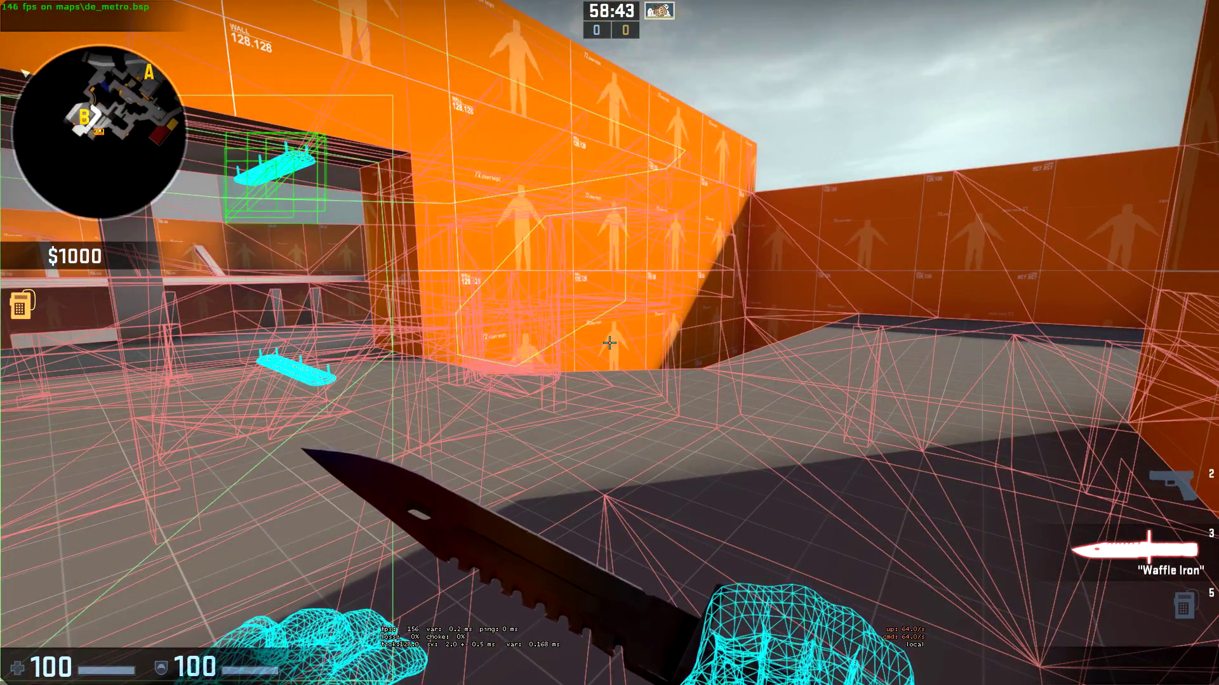
key("w")
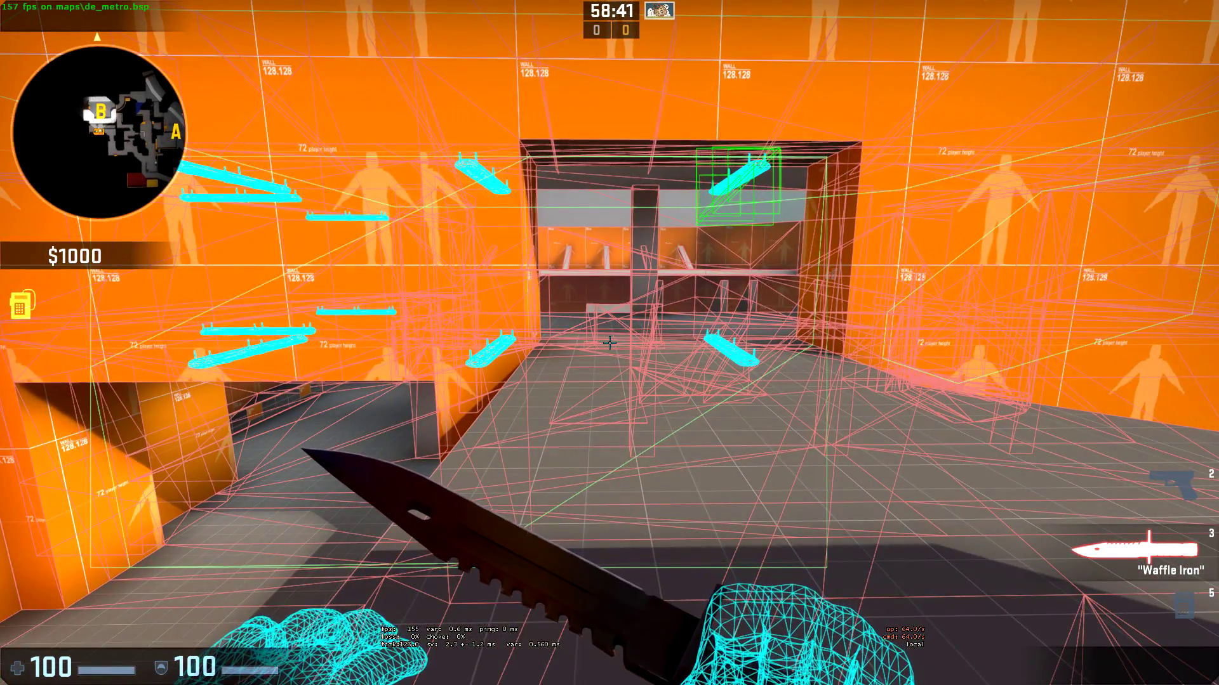
key("w")
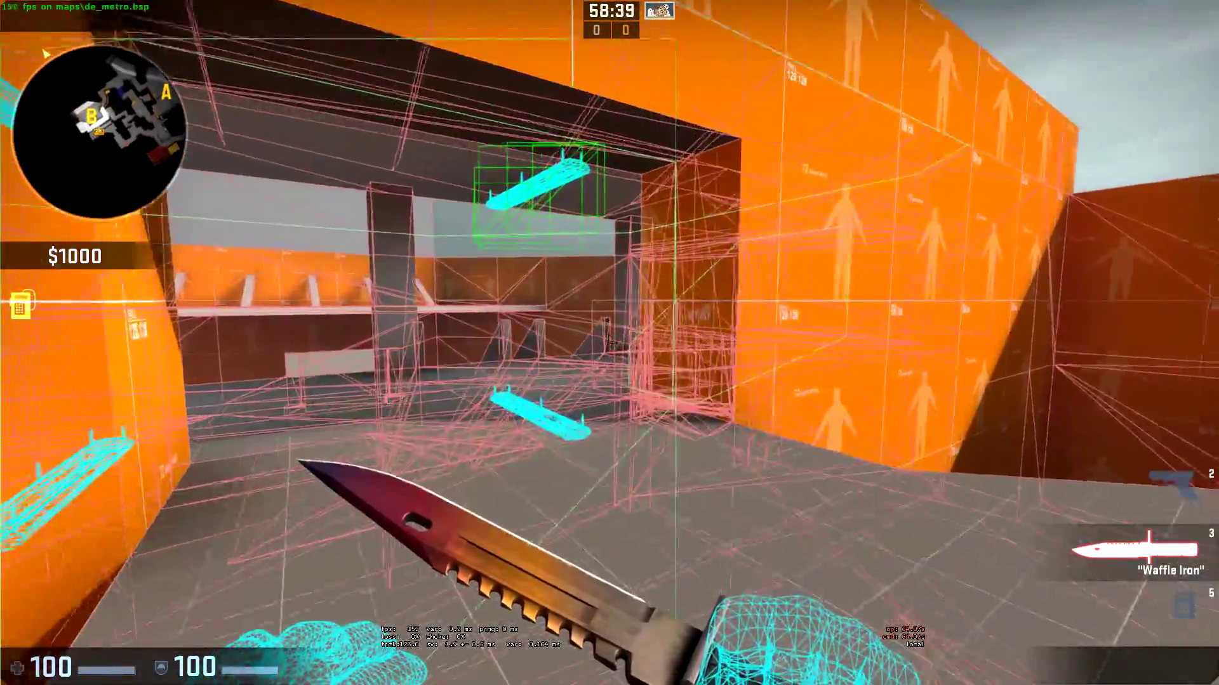
- Go through the large opening into the courtyard and check which geometry renders inside and beyond the area portals
key("w")
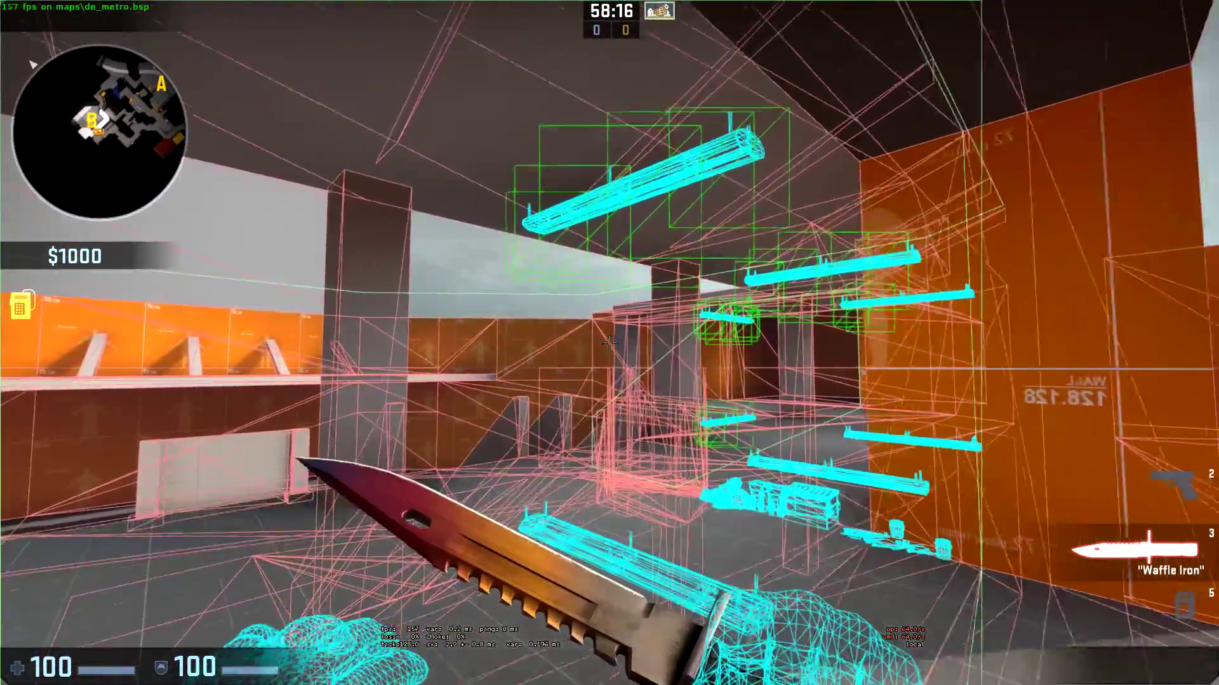
key("a")
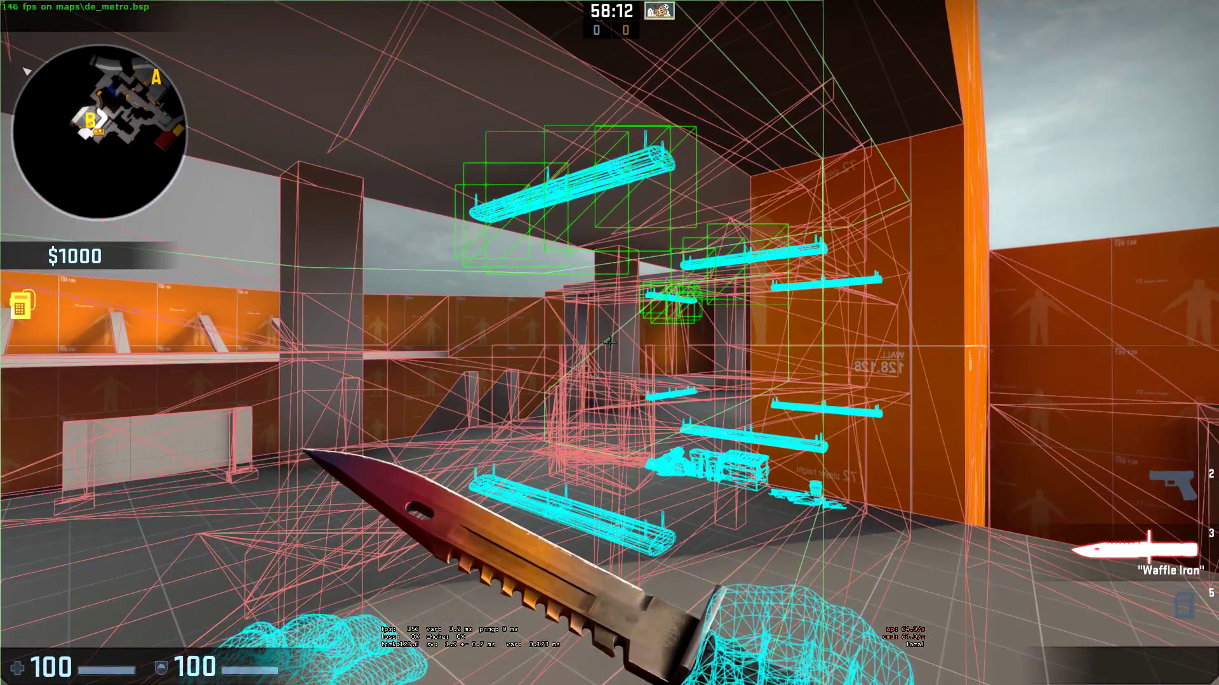
key("w")
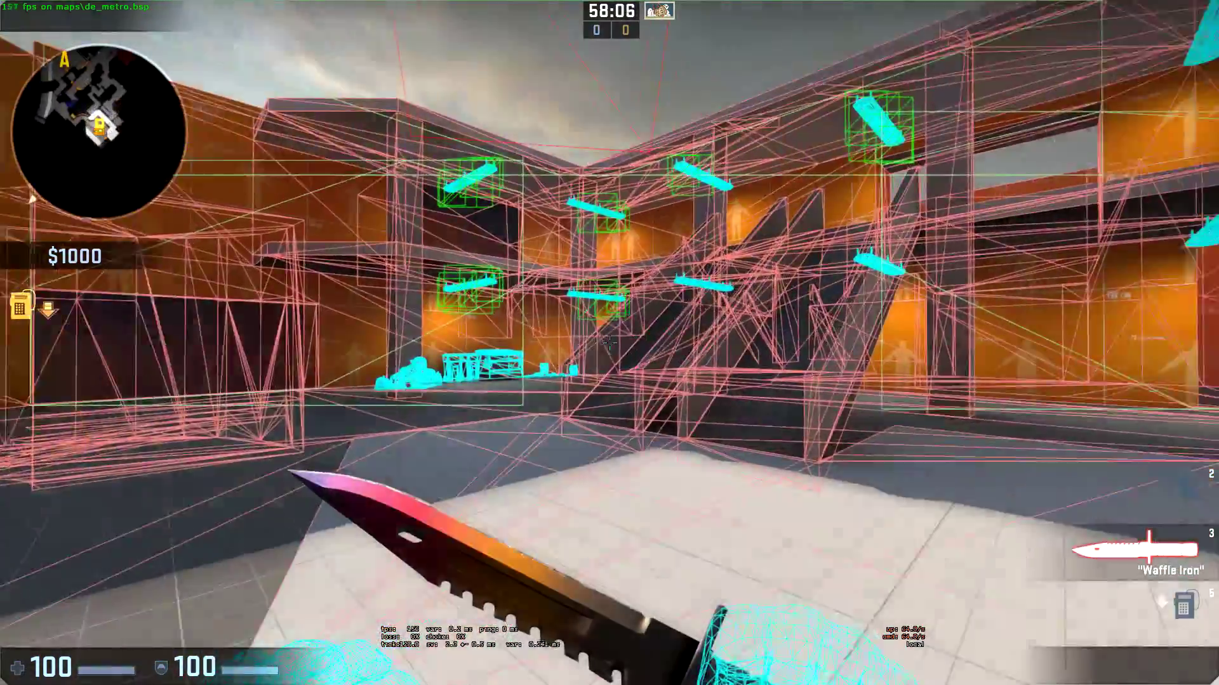
key("w")
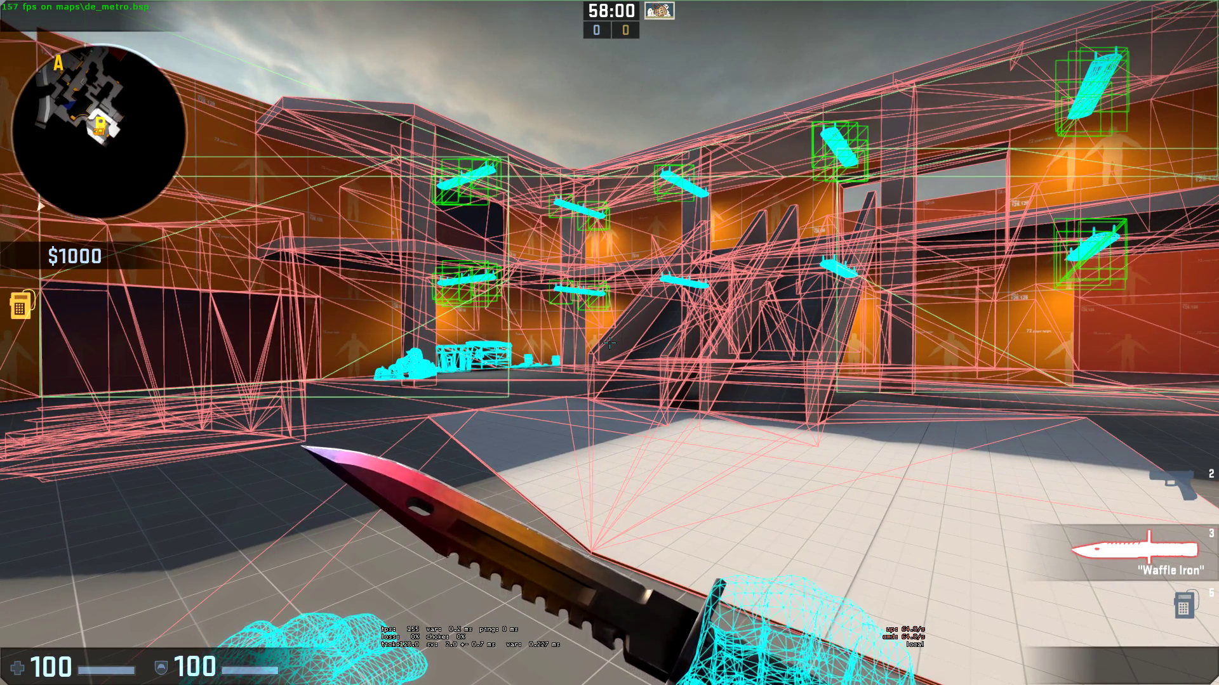
key("s")
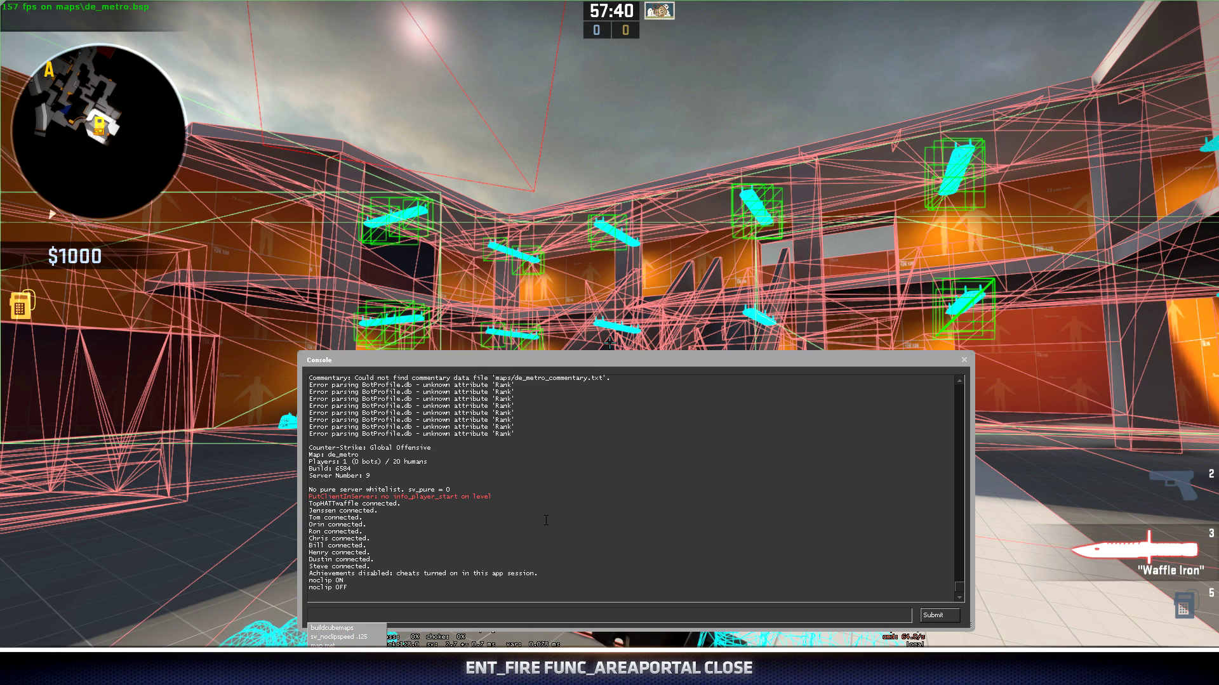
- Run the console command "ent_fire func_areaportal close" to close every area portal in the map
type("ent_fire func")
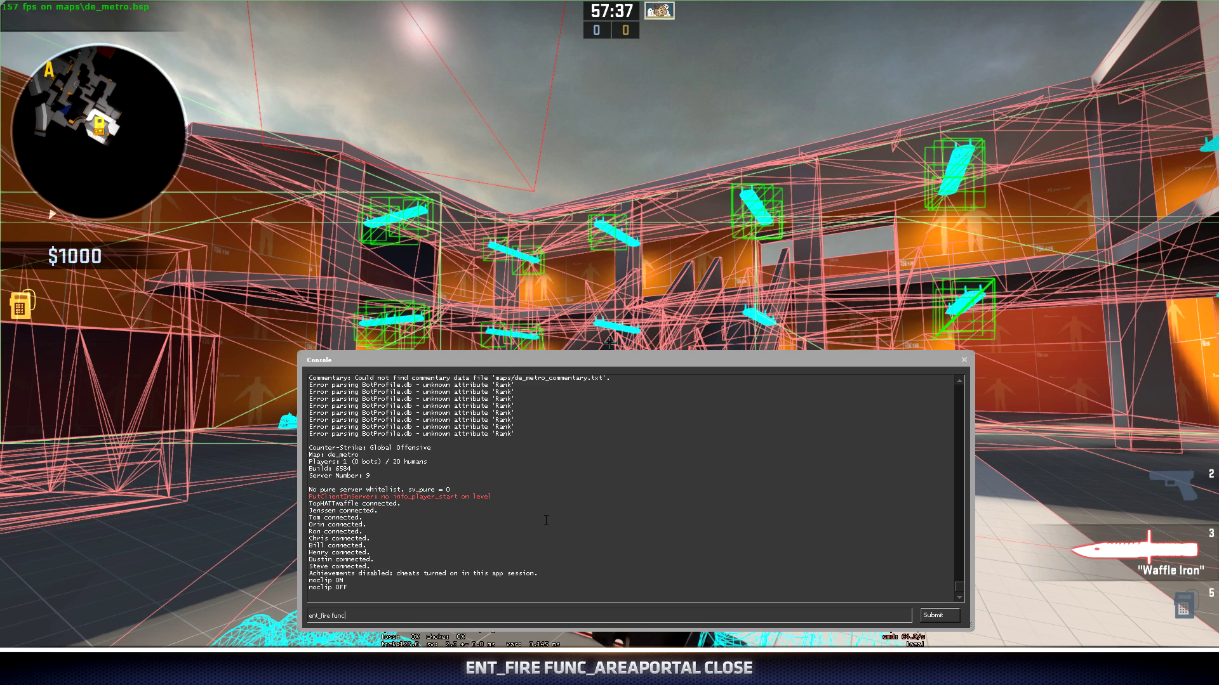
type("_areaportal close")
key("Return")
key("grave")
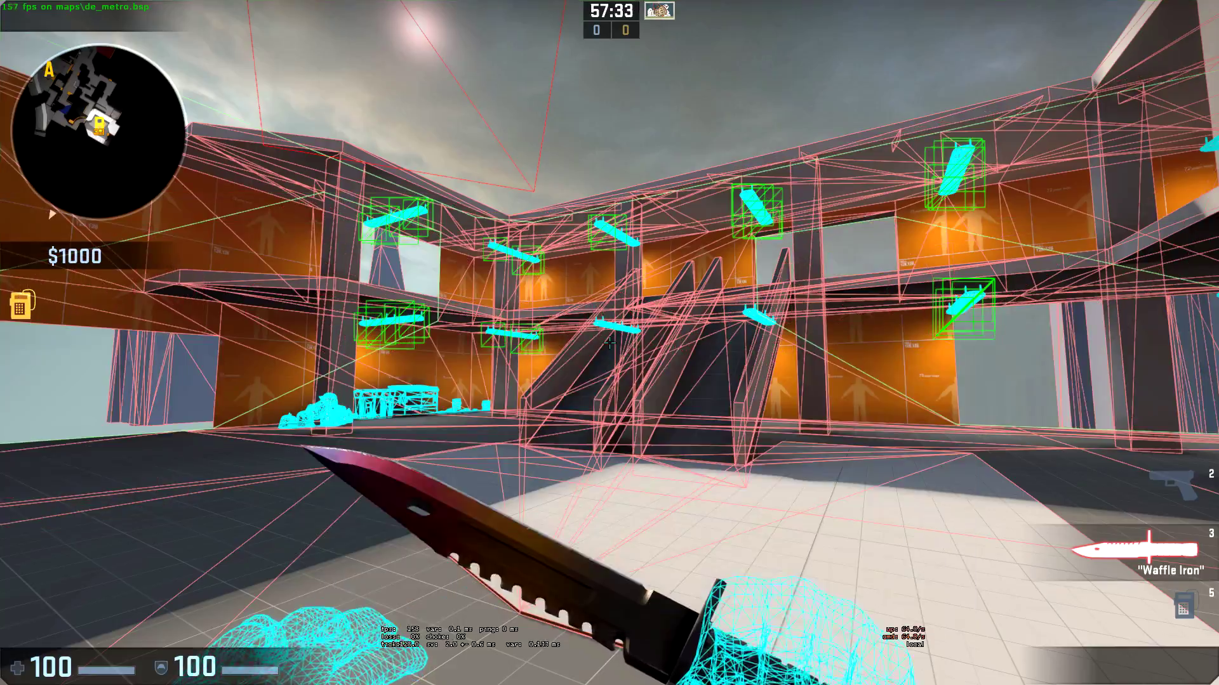
- Move around the courtyard and inspect the doorways and window openings sealed by the closed area portals
key("w")
key("w")
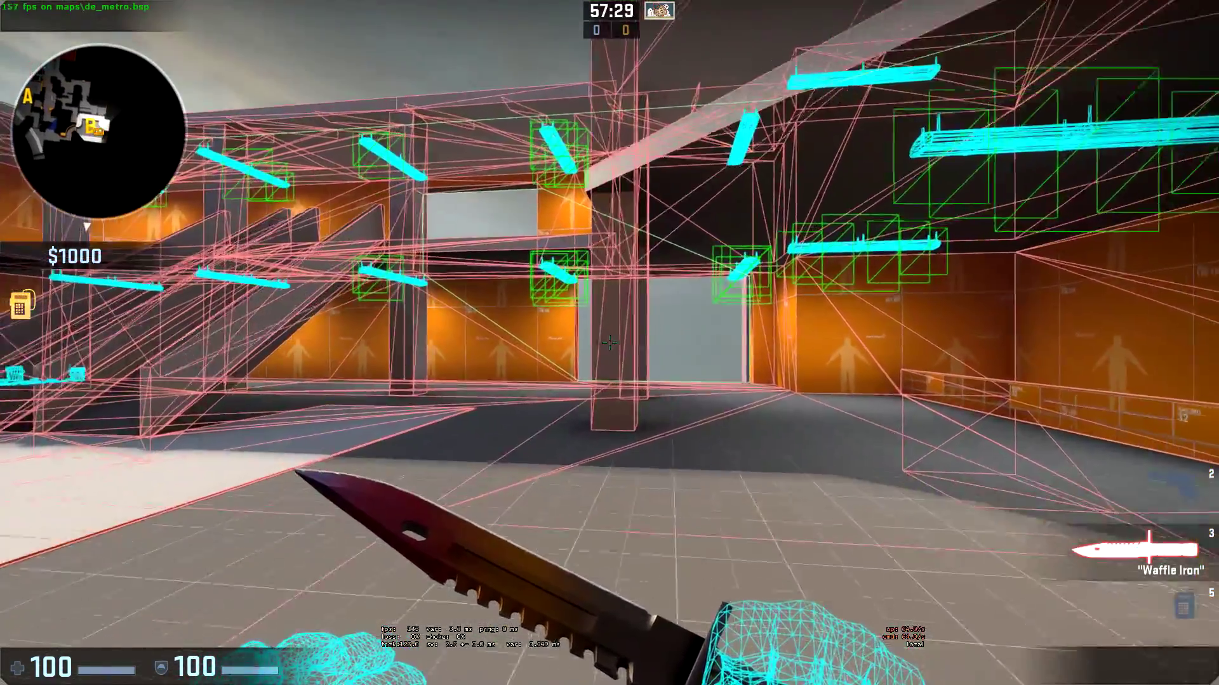
key("w")
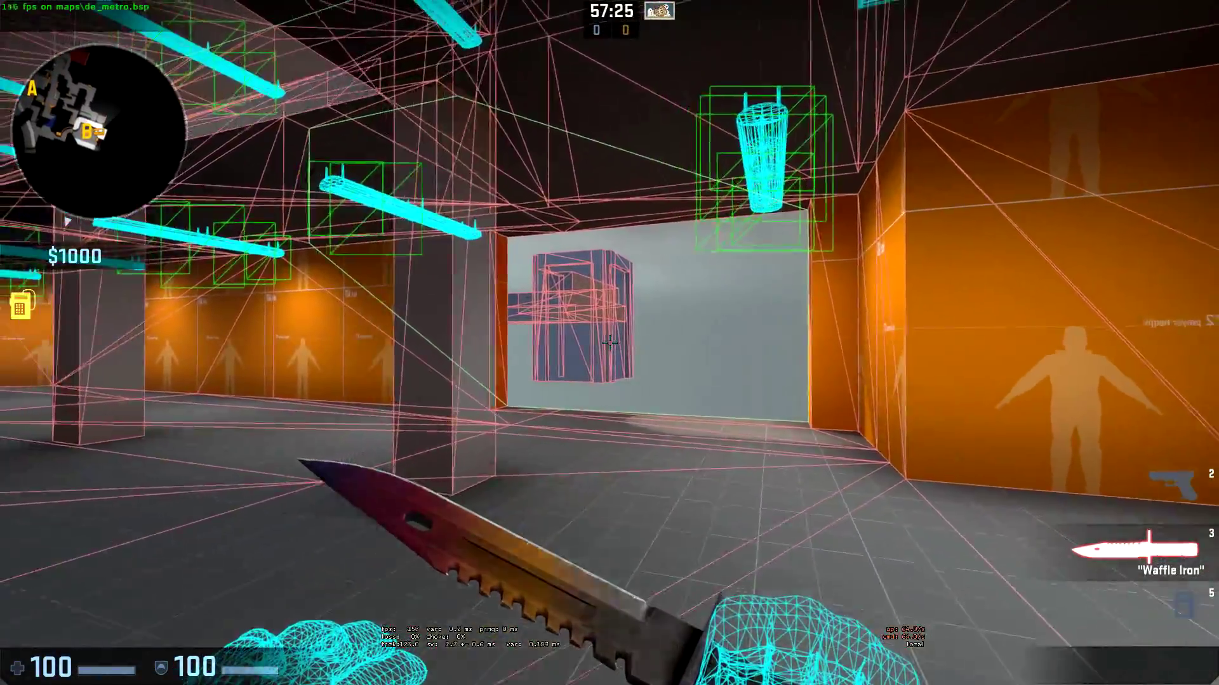
key("a")
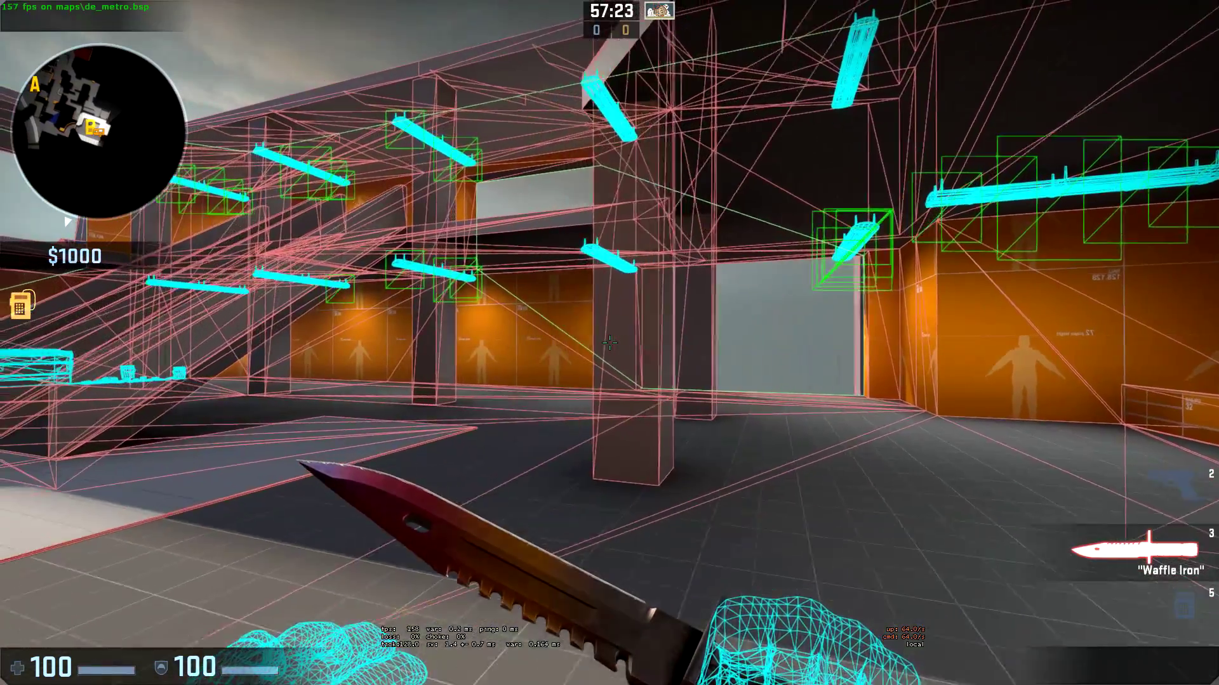
key("w")
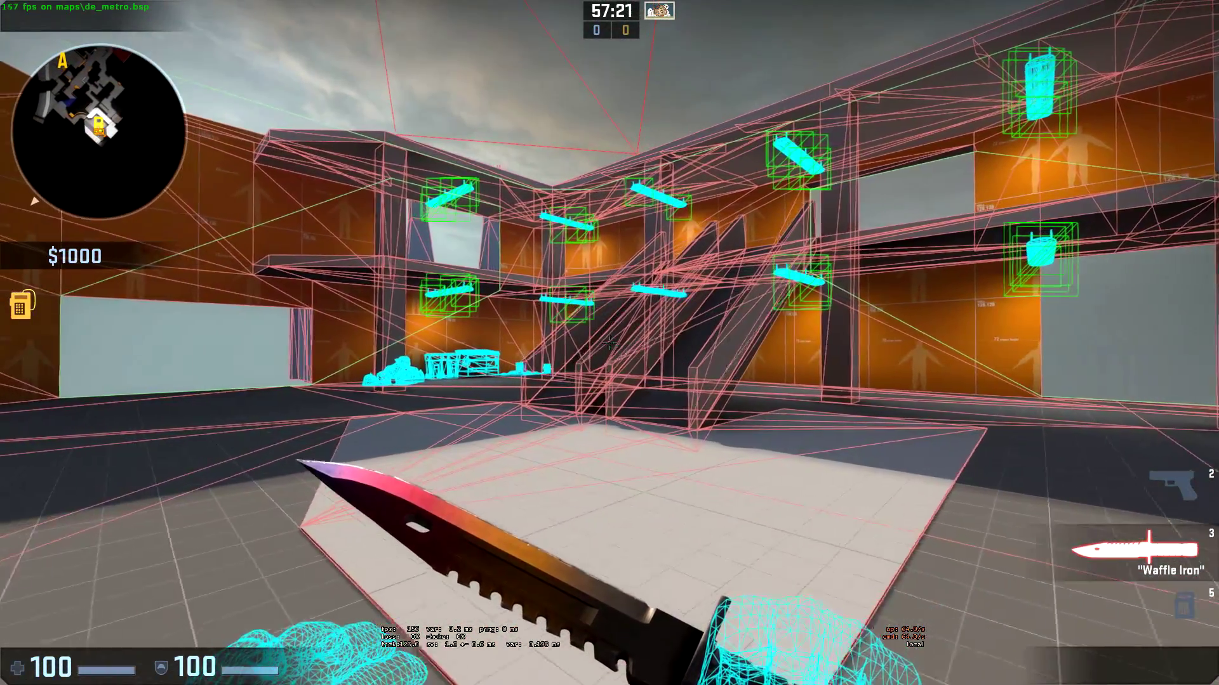
- Recall the last ent_fire func_areaportal console command and replace its close argument to reopen the portals
key("grave")
key("Up")
key("BackSpace")
key("BackSpace")
key("BackSpace")
key("BackSpace")
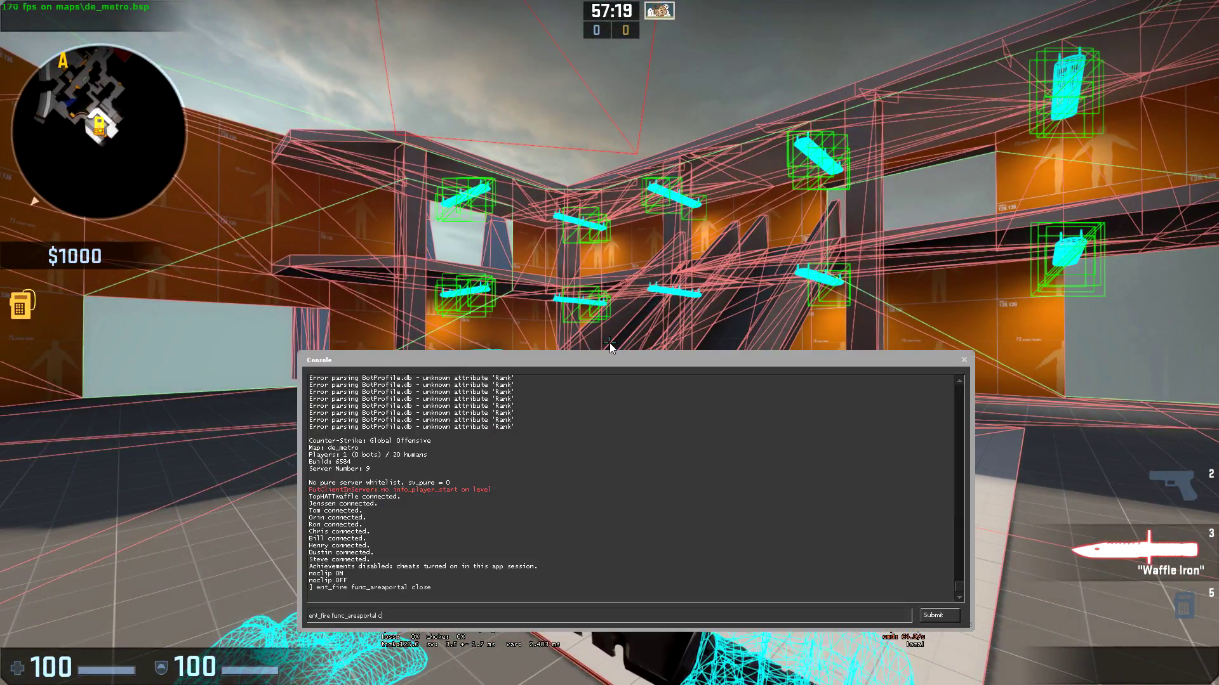
type("one")
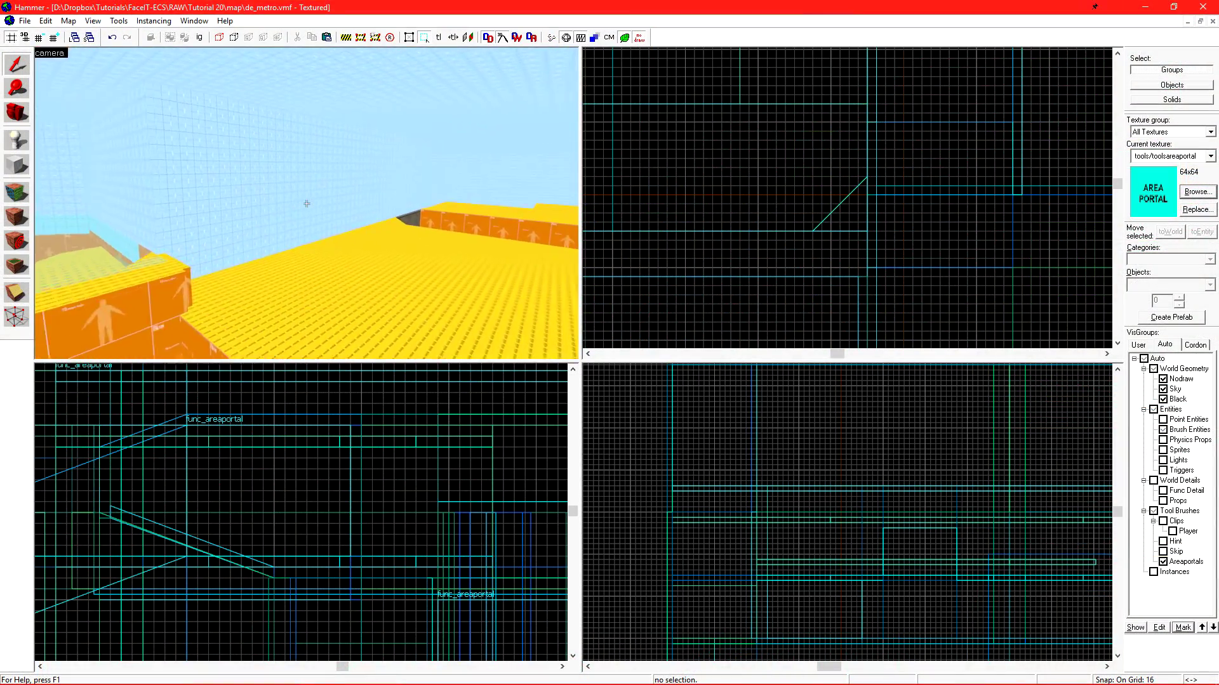
- Switch to Hammer, locate the white double doors in the corridor wall and delete the frame around them
key("w")
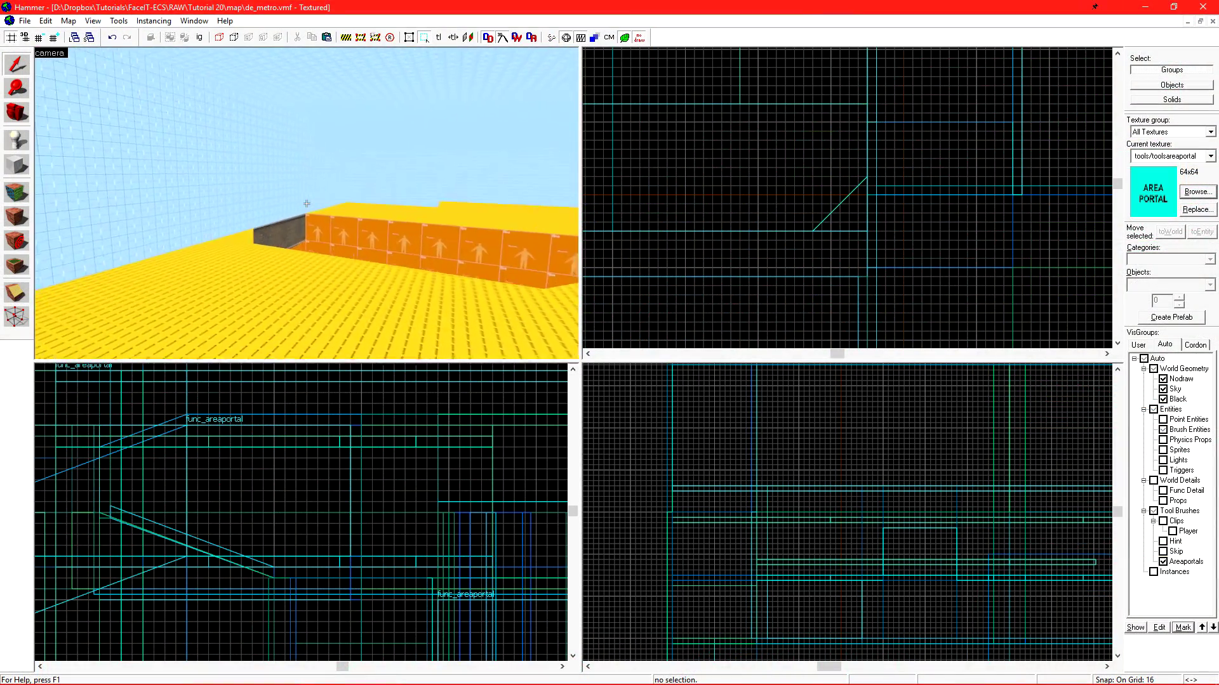
key("w")
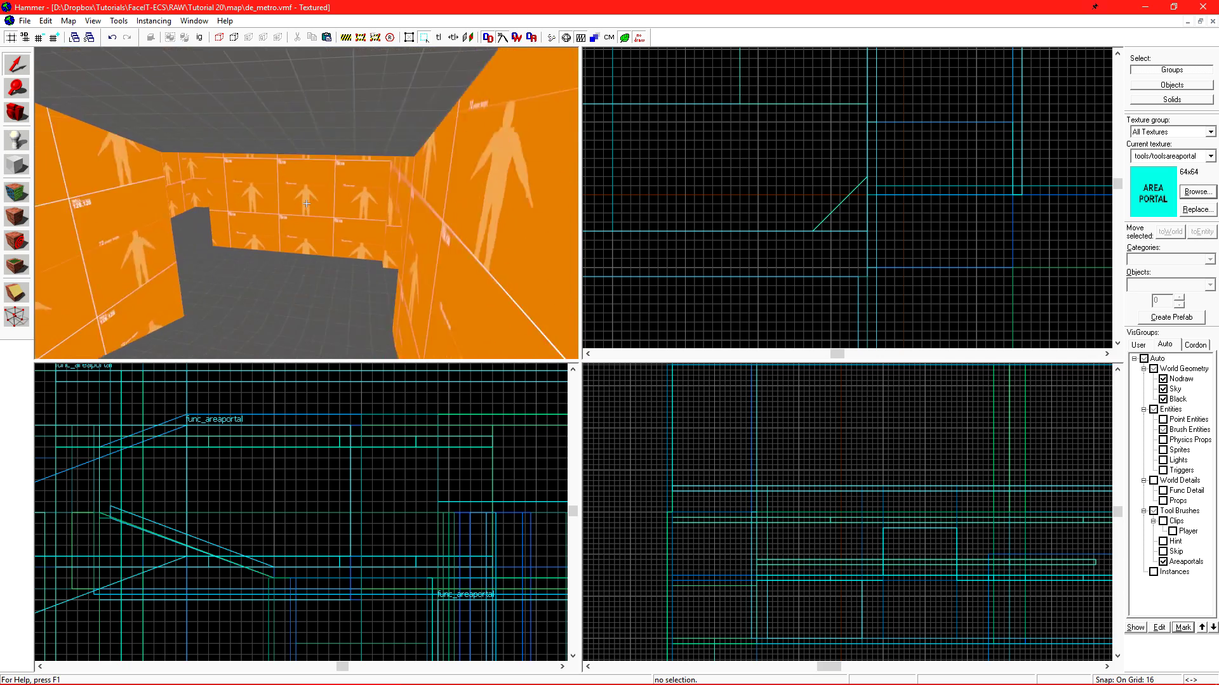
key("w")
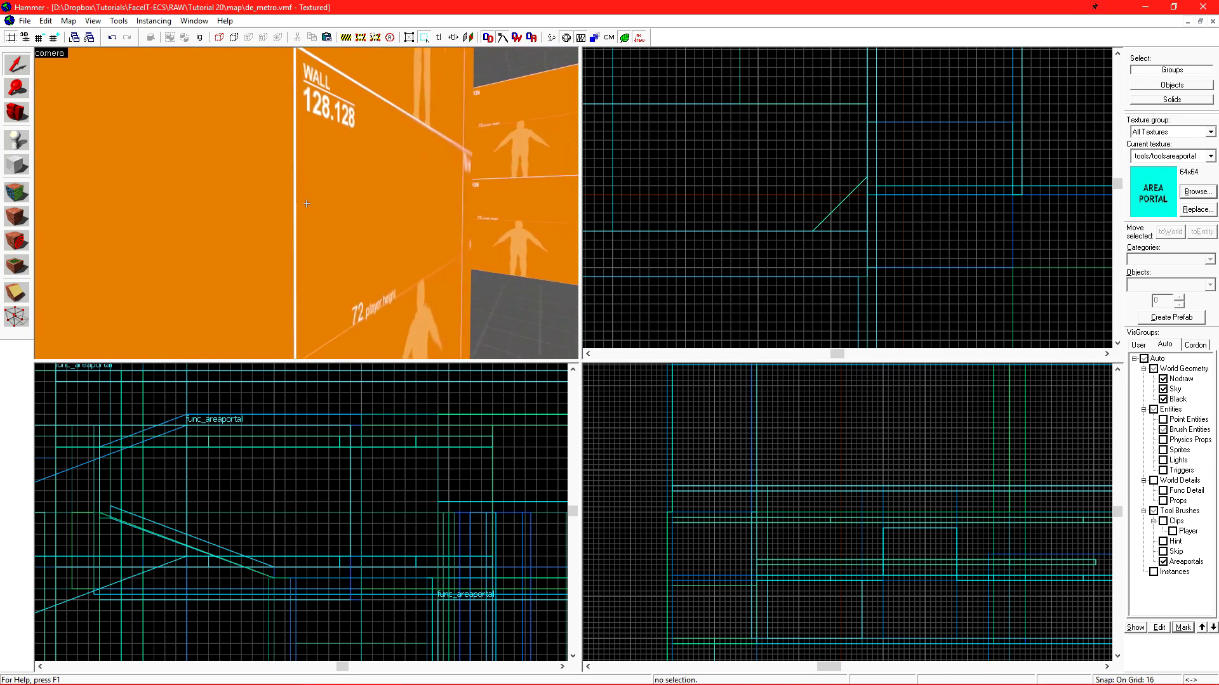
key("z")
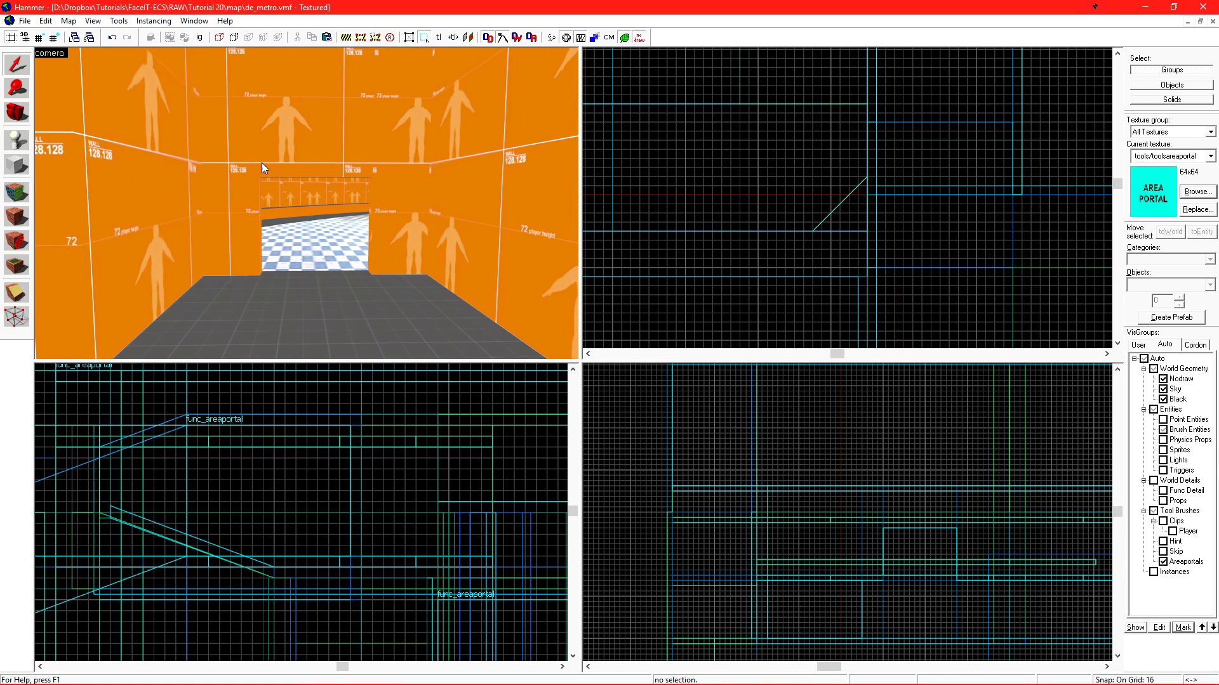
key("w")
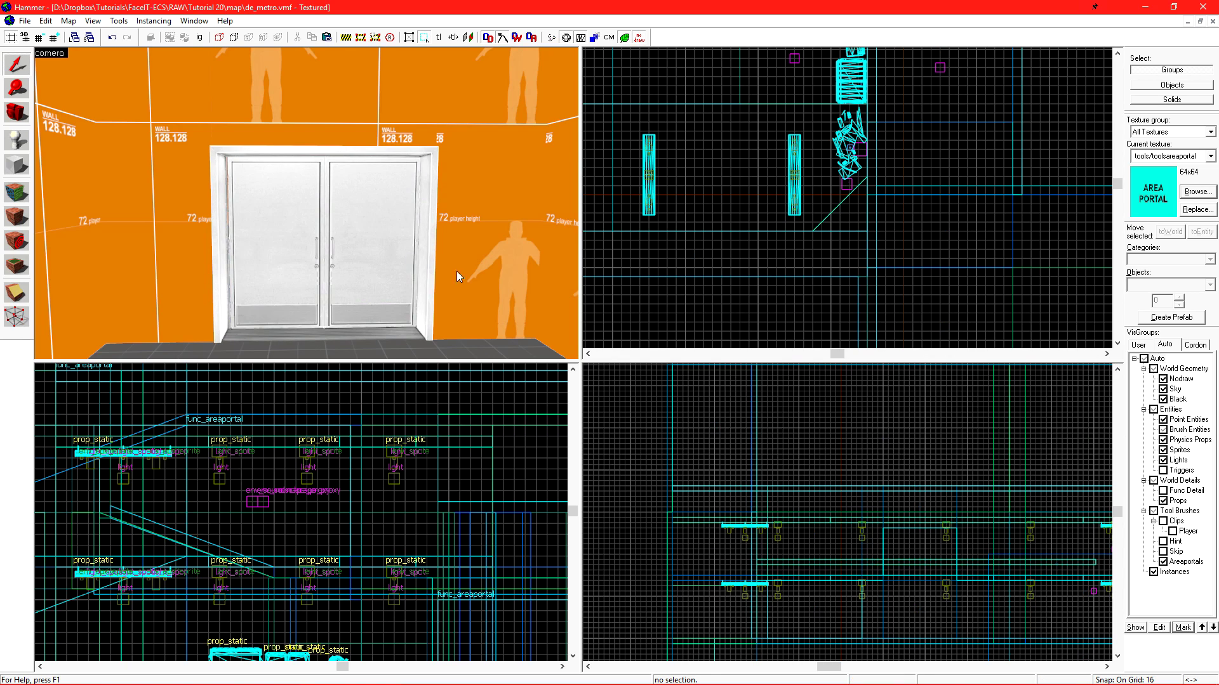
key("w")
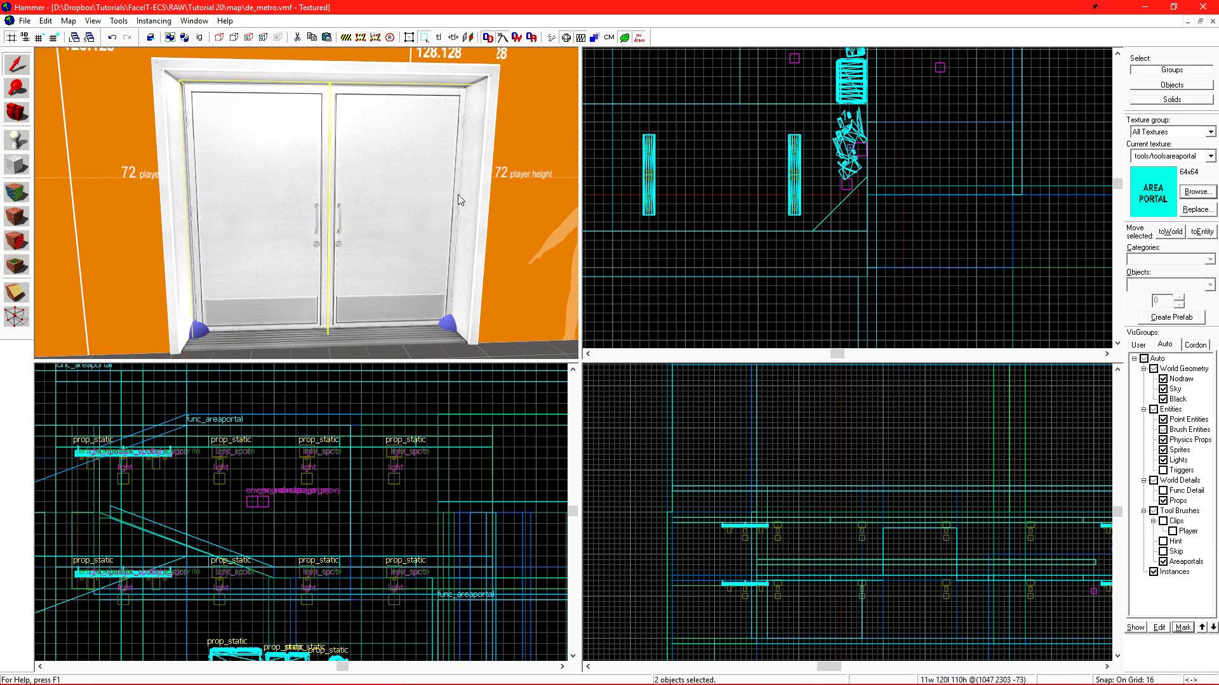
key("s")
key("w")
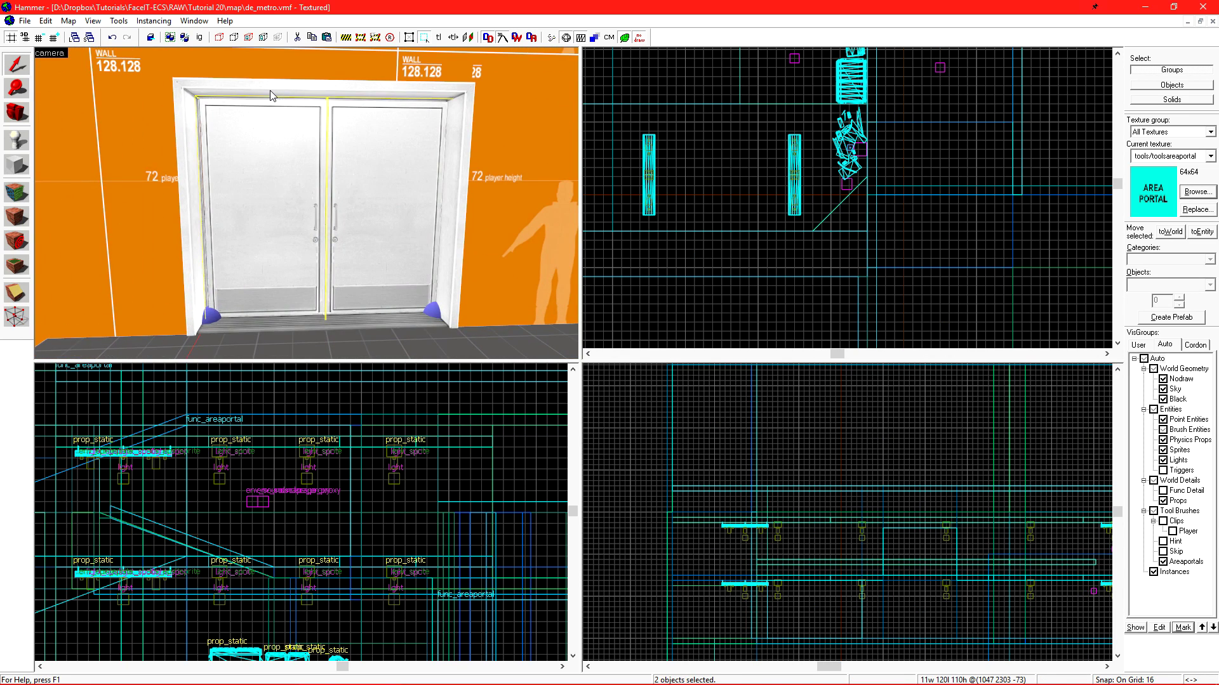
left_click(271, 91)
key("Delete")
key("a")
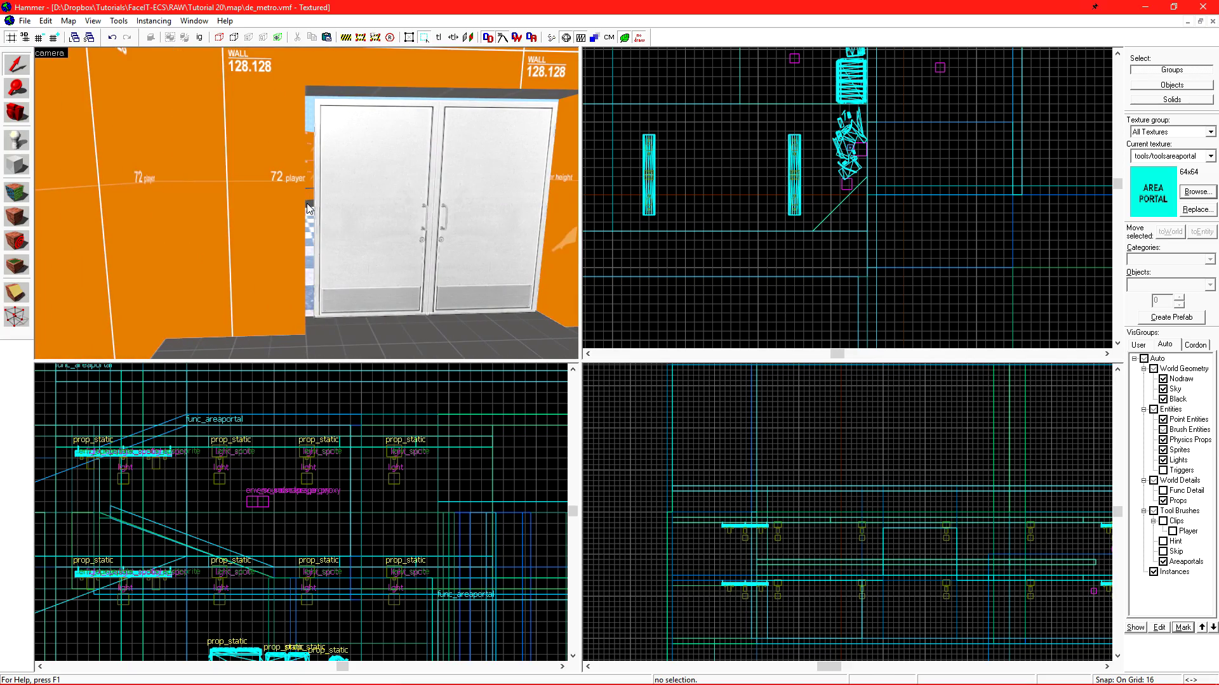
- Create an area portal brush 1 unit thick and 128 units long inside the double doors, with grid snapping off
scroll(906, 280, "down", 7)
scroll(906, 279, "down", 4)
middle_click_drag(1022, 238, 838, 238)
scroll(836, 276, "up", 5)
scroll(802, 216, "up", 12)
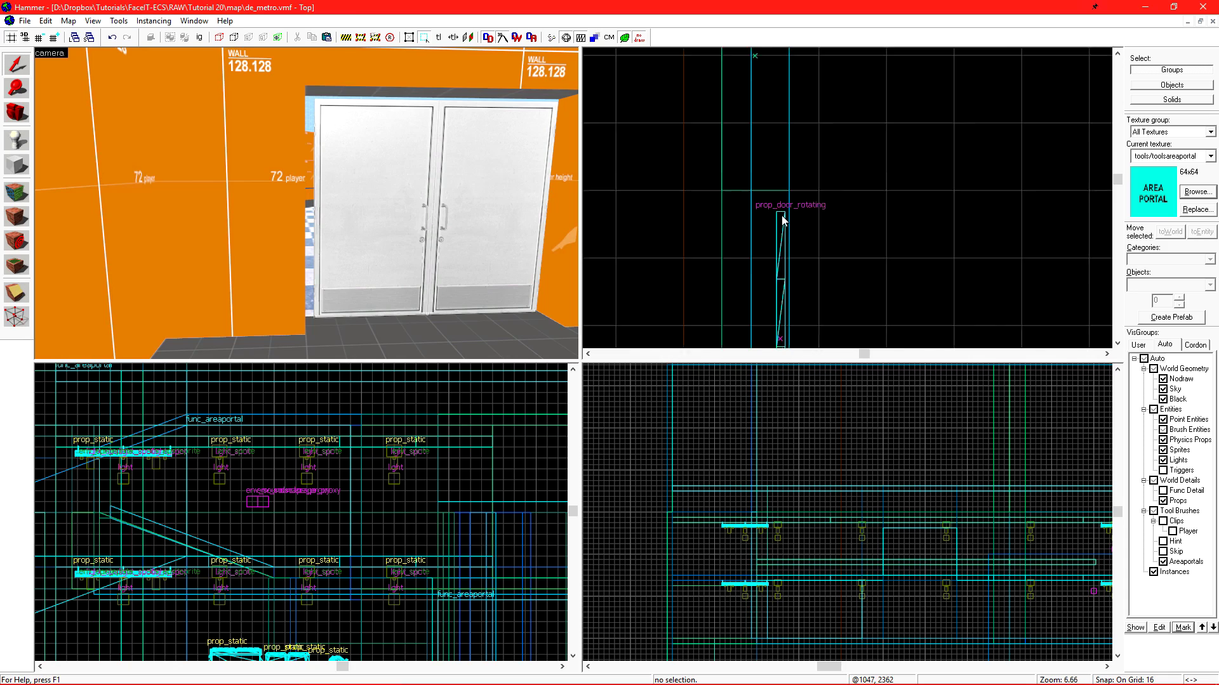
key("shift+b")
scroll(781, 209, "up", 2)
key("shift+w")
mouse_move(760, 122)
left_mouse_down()
mouse_move(779, 285)
mouse_move(818, 191)
mouse_move(835, 259)
left_mouse_up()
scroll(818, 192, "down", 16)
scroll(815, 324, "up", 13)
key("Return")
key("ctrl+e")
- Lower the top of the area portal brush to the top of the doors, making it 112 units high
scroll(302, 473, "up", 10)
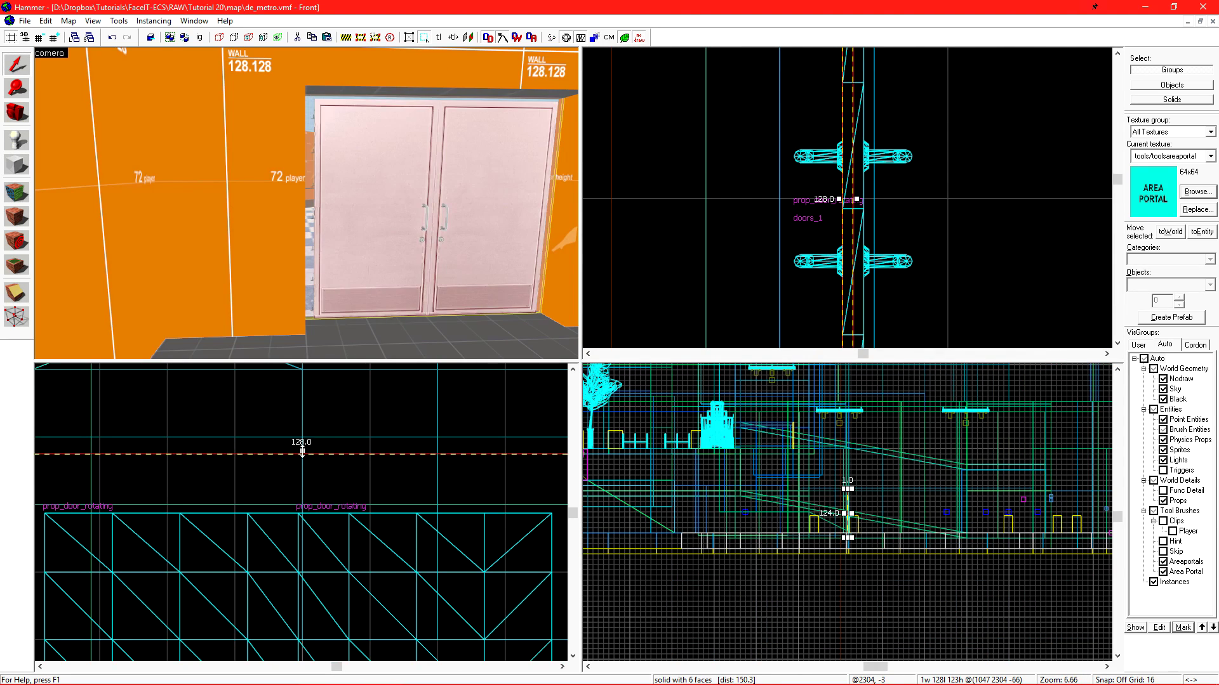
left_click_drag(302, 449, 302, 502)
key("z")
scroll(307, 203, "up", 3)
- Turn the area portal brush between the double doors into a func_areaportal entity linked to the door doors_1
key("ctrl+t")
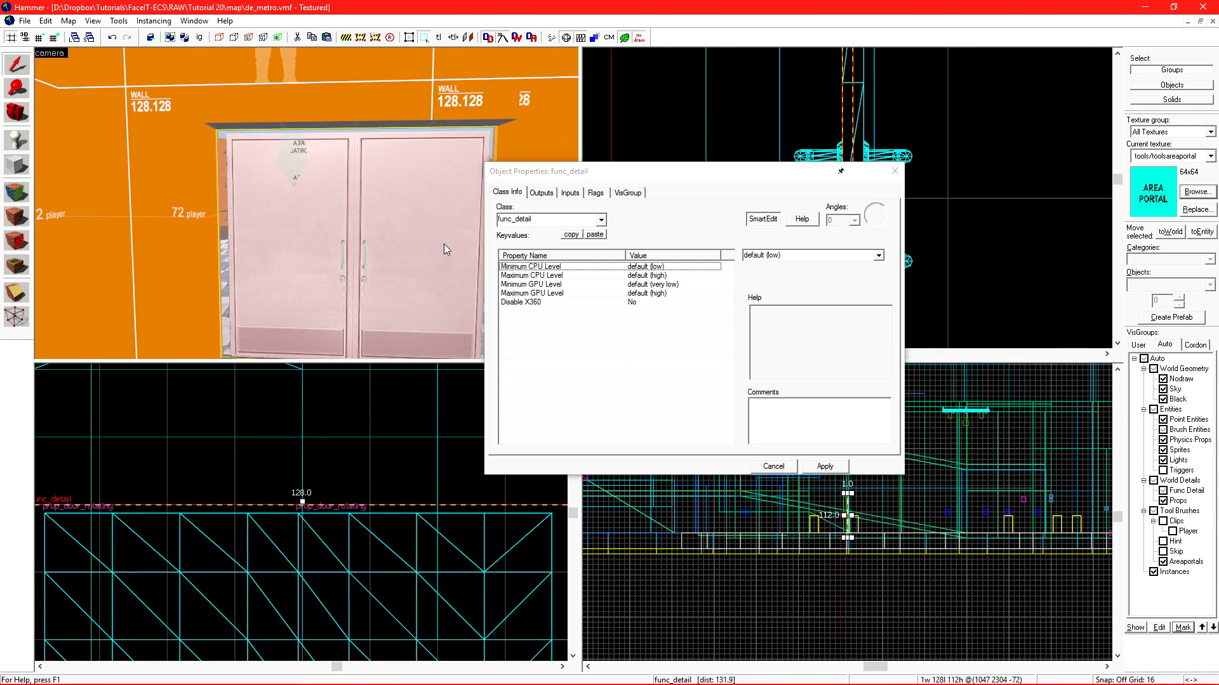
type("func_areaportal")
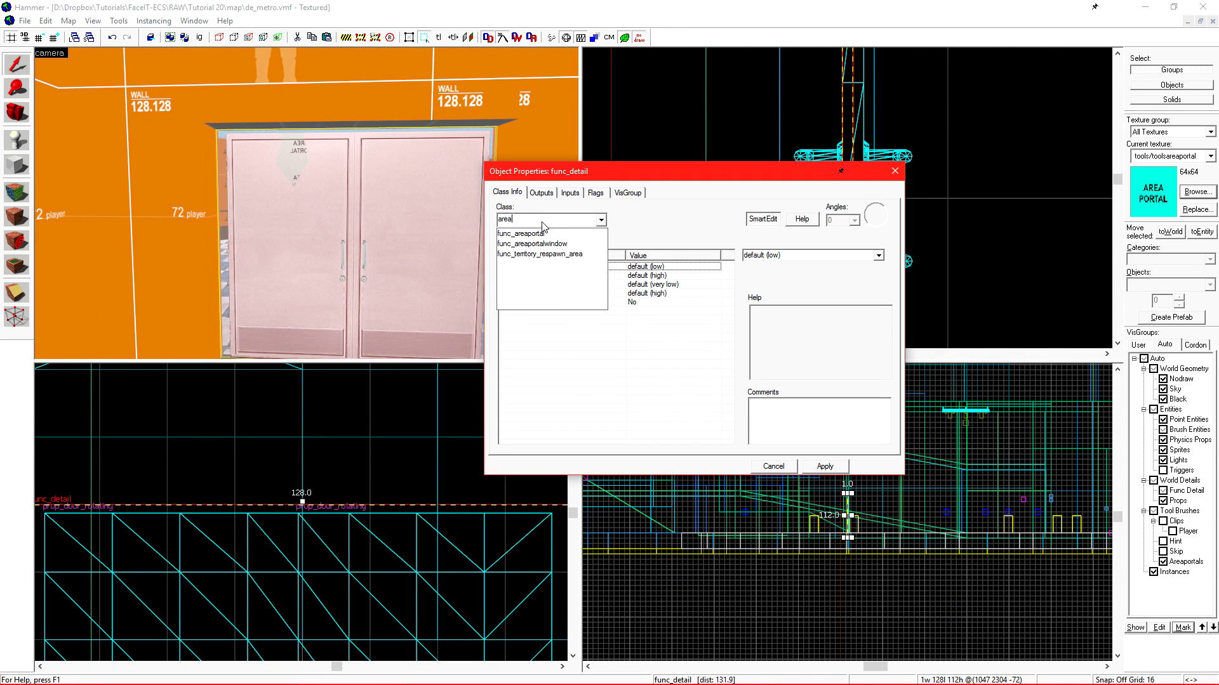
key("Return")
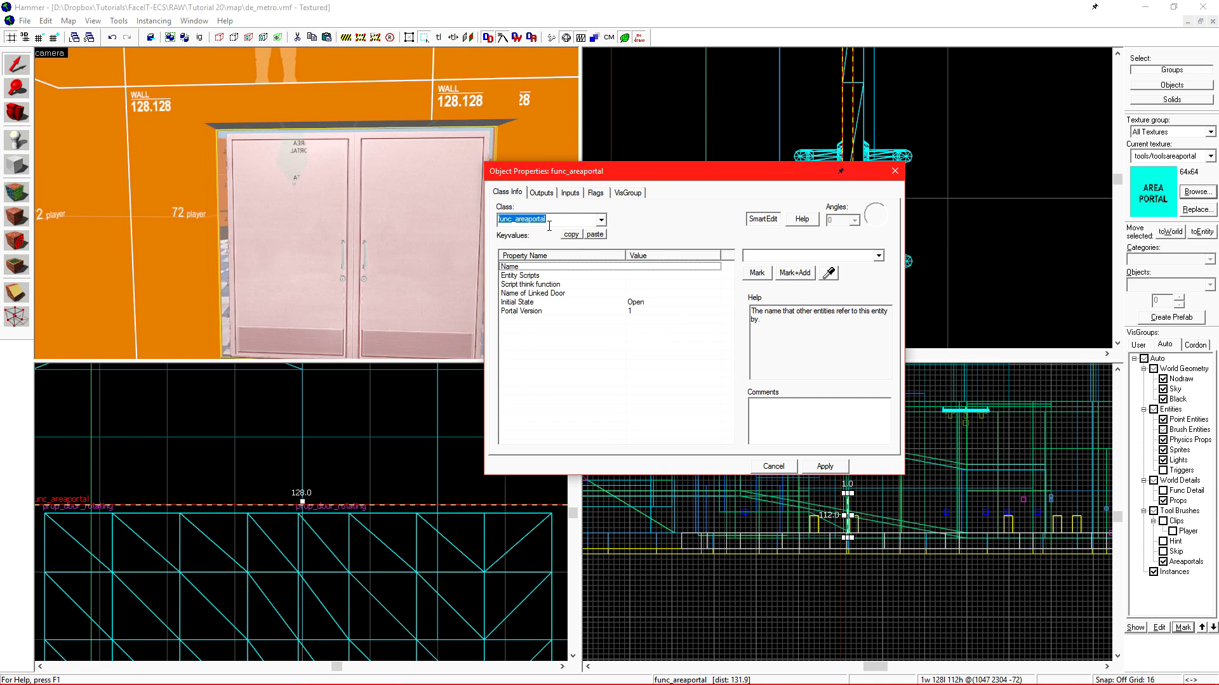
left_click(546, 293)
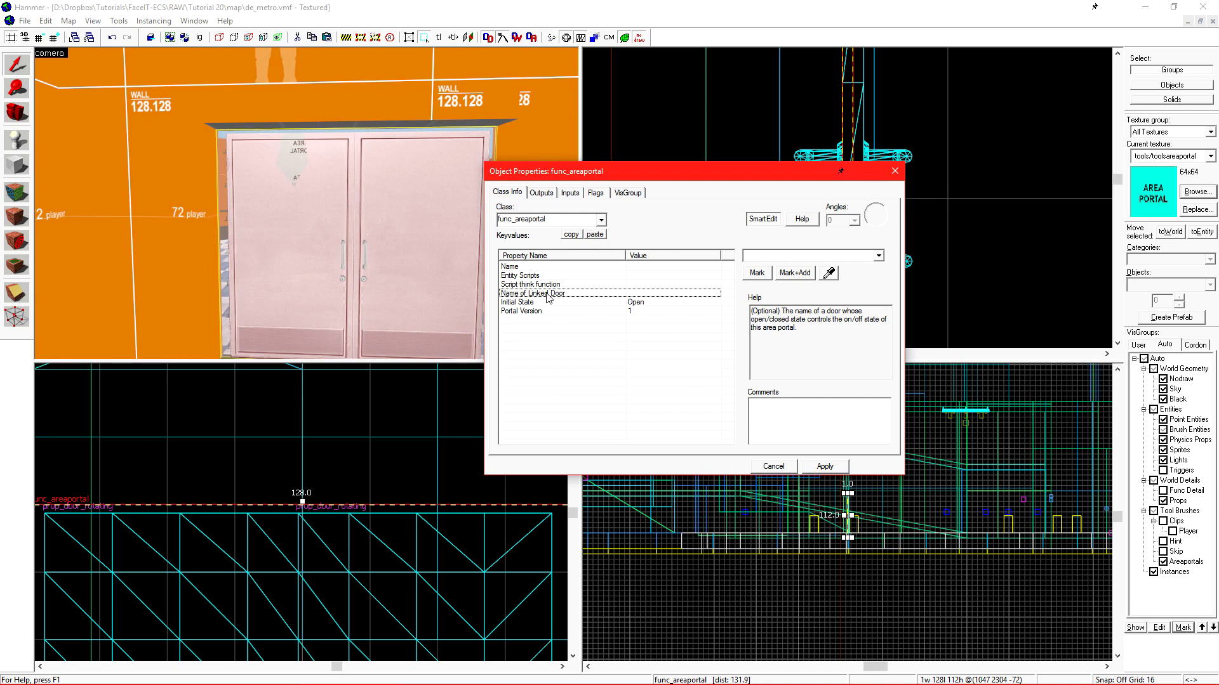
left_click(829, 273)
left_click(333, 245)
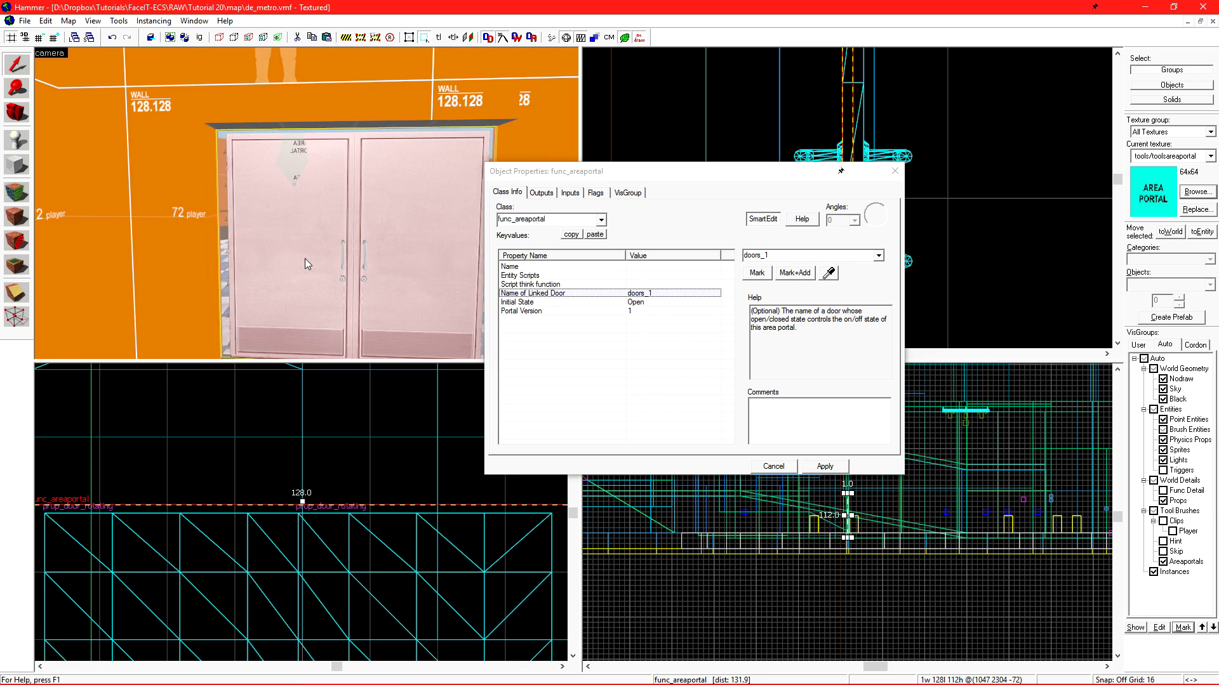
- Choose the area portal's initial state, apply its properties and close them
left_click(543, 304)
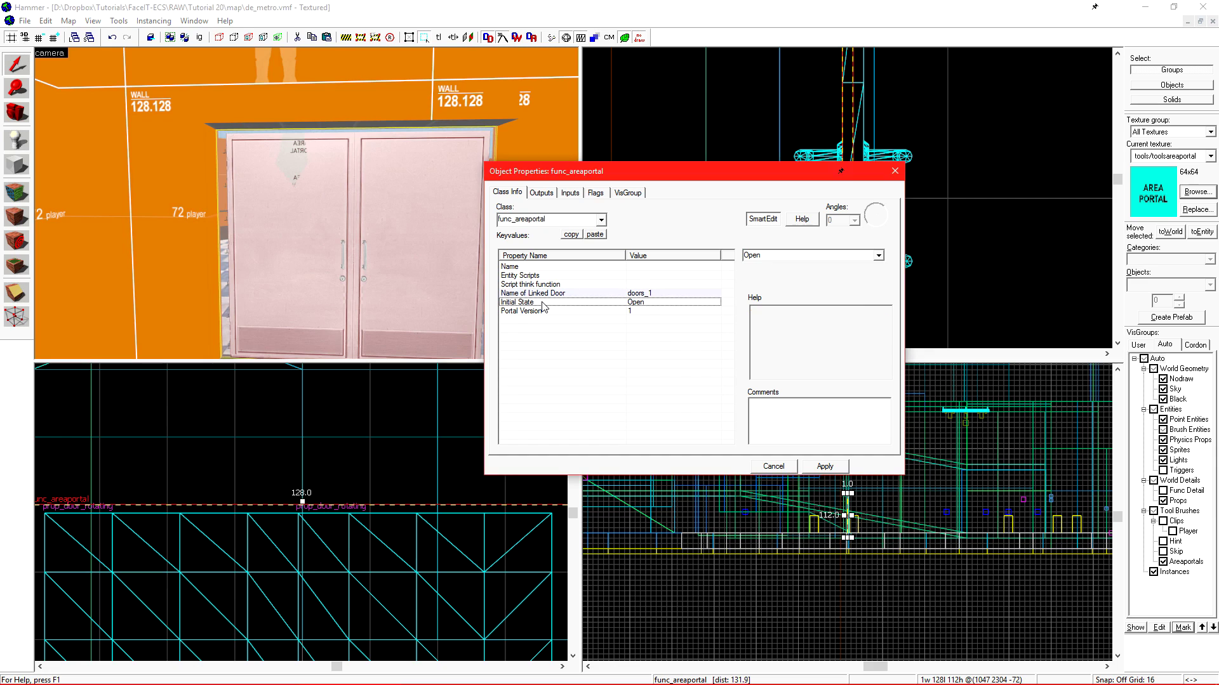
left_click(880, 256)
left_click(825, 274)
left_click(825, 467)
left_click(773, 467)
- Create an area portal brush across the large opening under the brick wall, 320 units wide, 1 unit thick and 264 units high
key("w")
key("z")
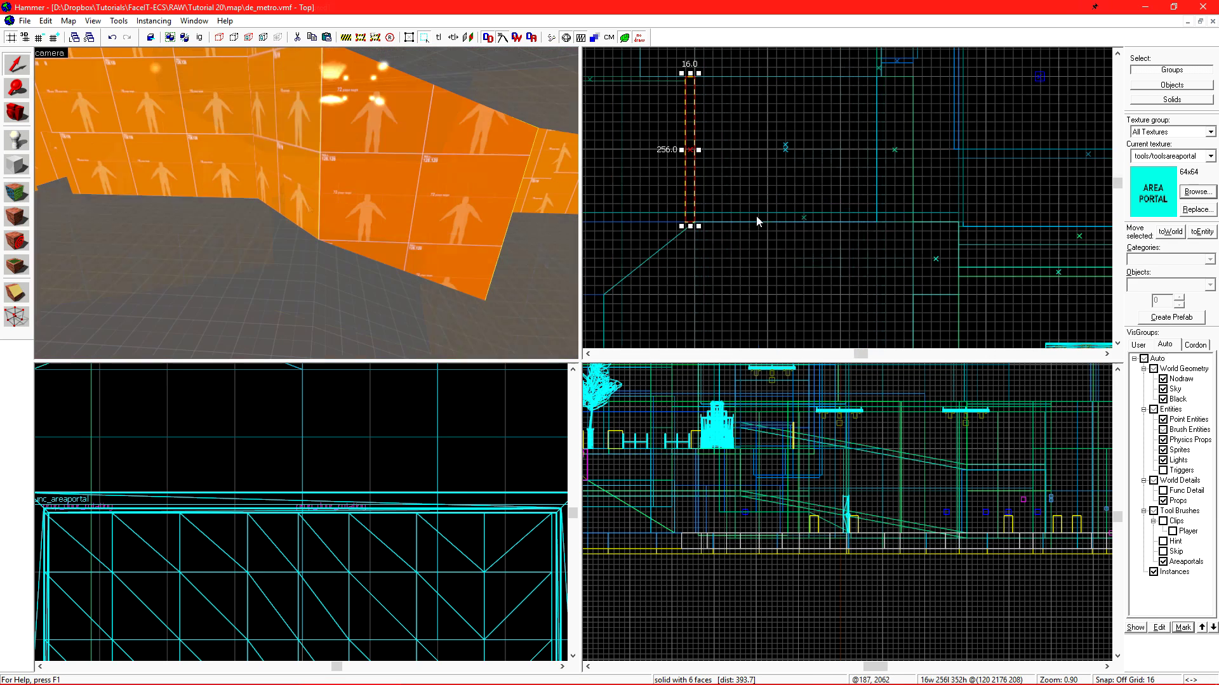
key("shift+b")
left_click_drag(671, 233, 1050, 222)
scroll(1050, 222, "up", 5)
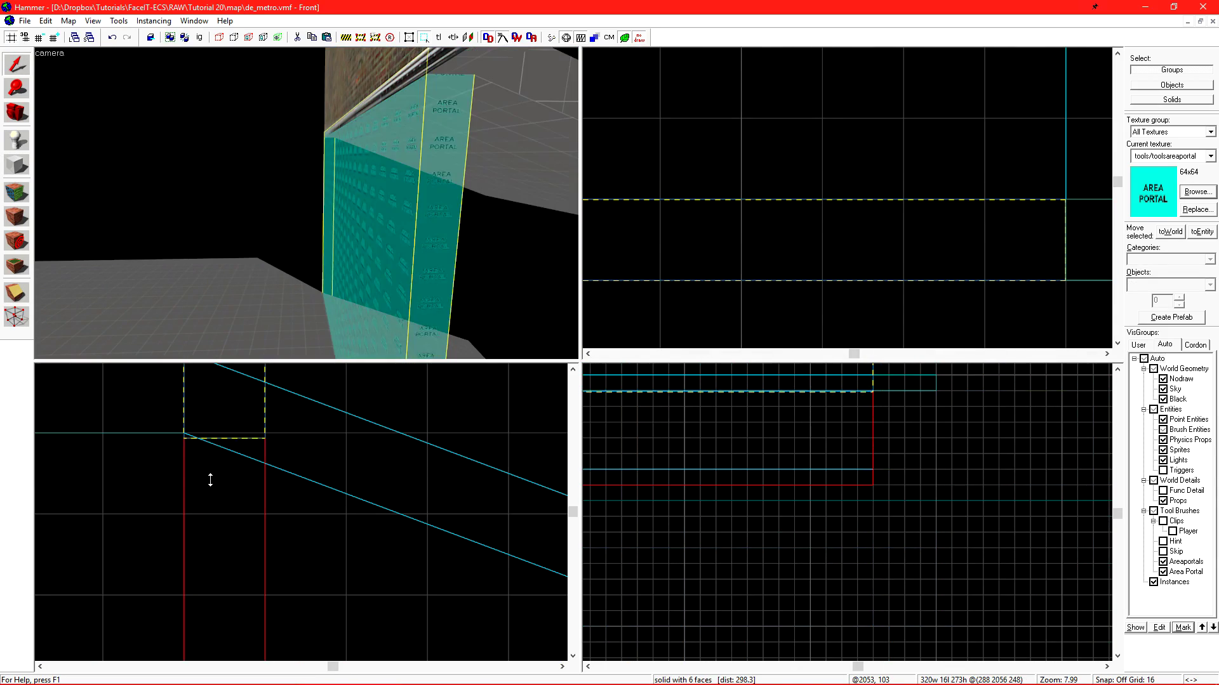
key("Up")
key("Up")
key("Up")
key("Up")
key("Up")
key("Up")
key("Up")
key("Up")
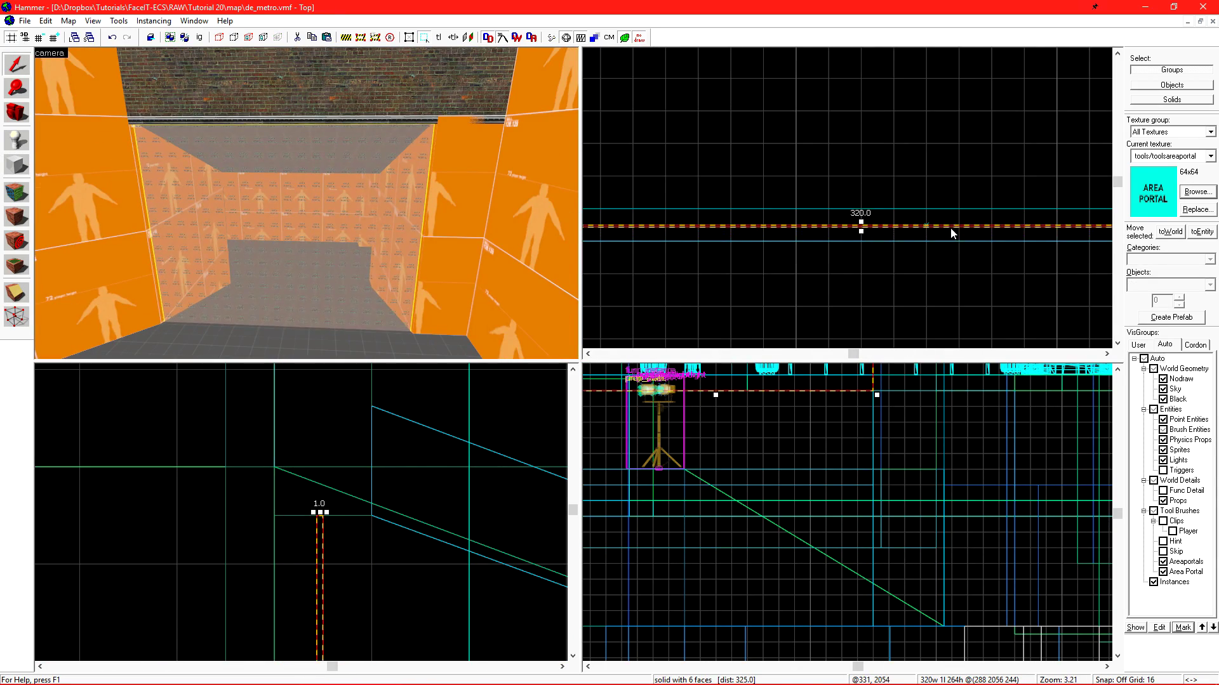
- Turn the new area portal brush into a func_areaportalwindow entity, apply the class and clear the selection
scroll(864, 245, "down", 3)
key("ctrl+t")
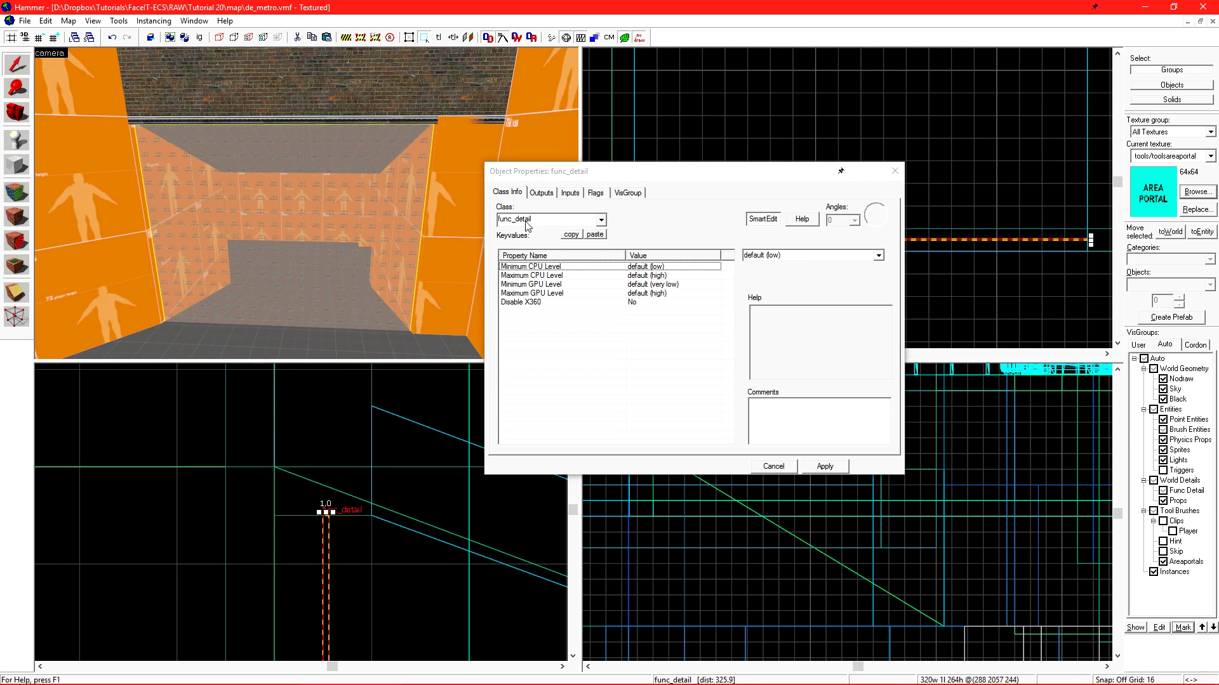
type("area")
left_click(572, 251)
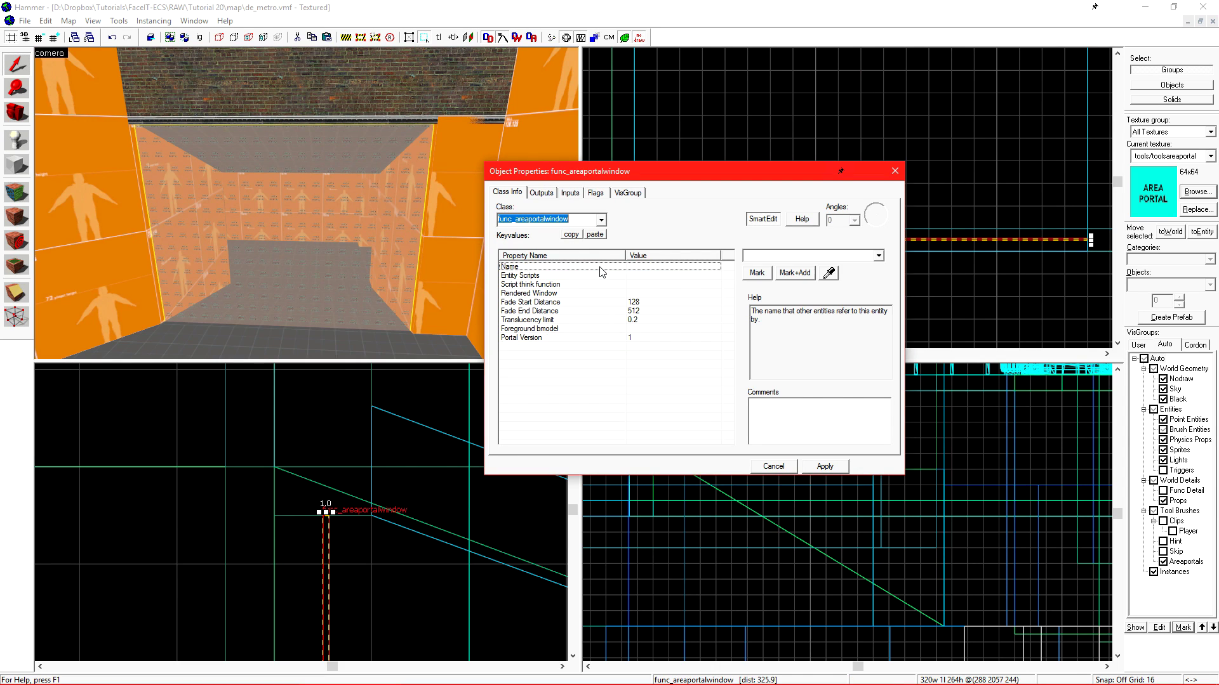
left_click(836, 469)
key("Escape")
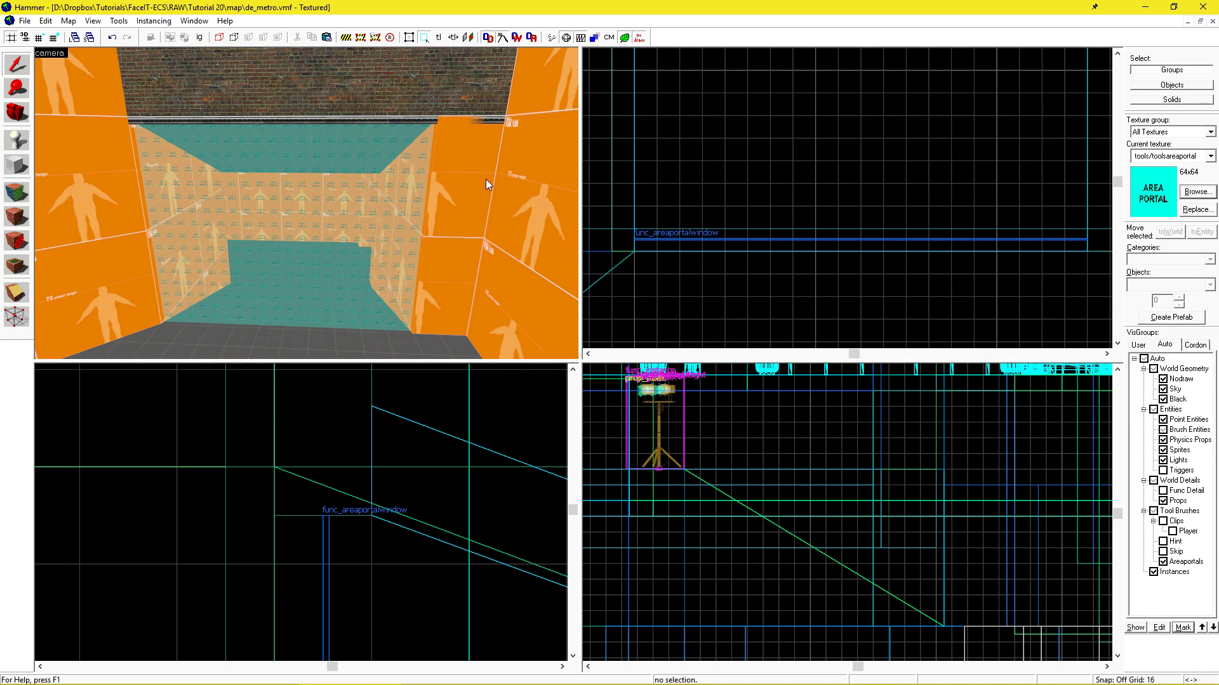
- Filter the textures by black and make cs_italy/black the current texture
left_click(1196, 191)
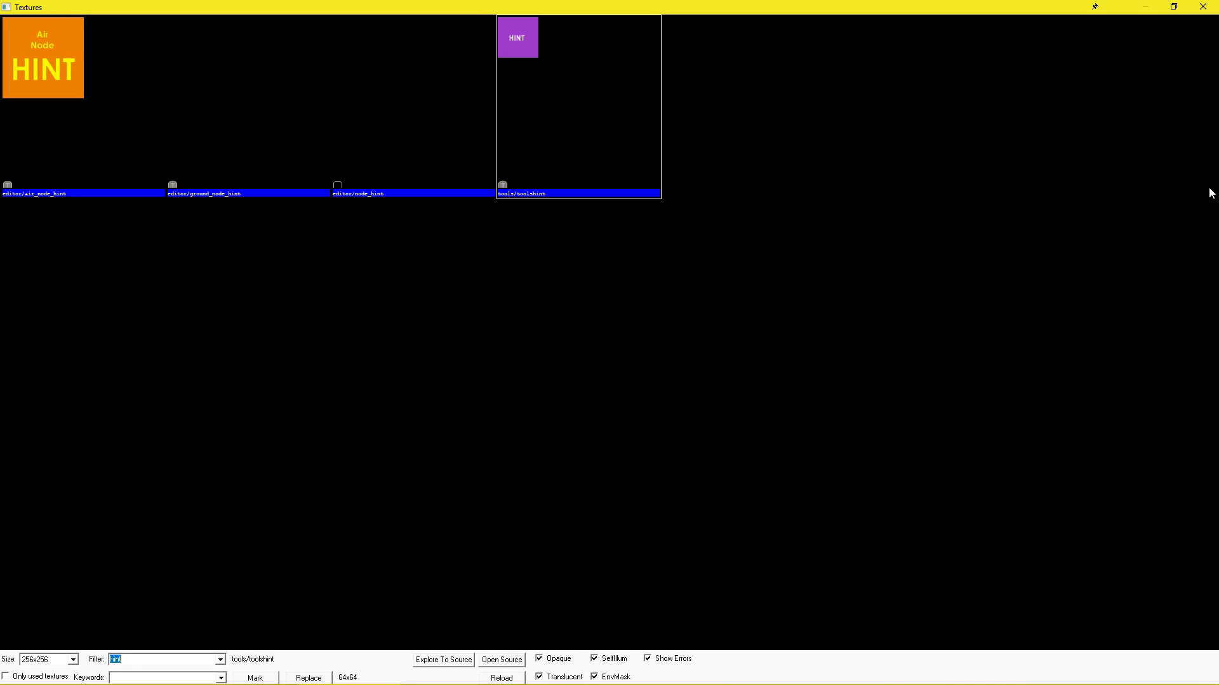
type("h")
key("BackSpace")
type("ack")
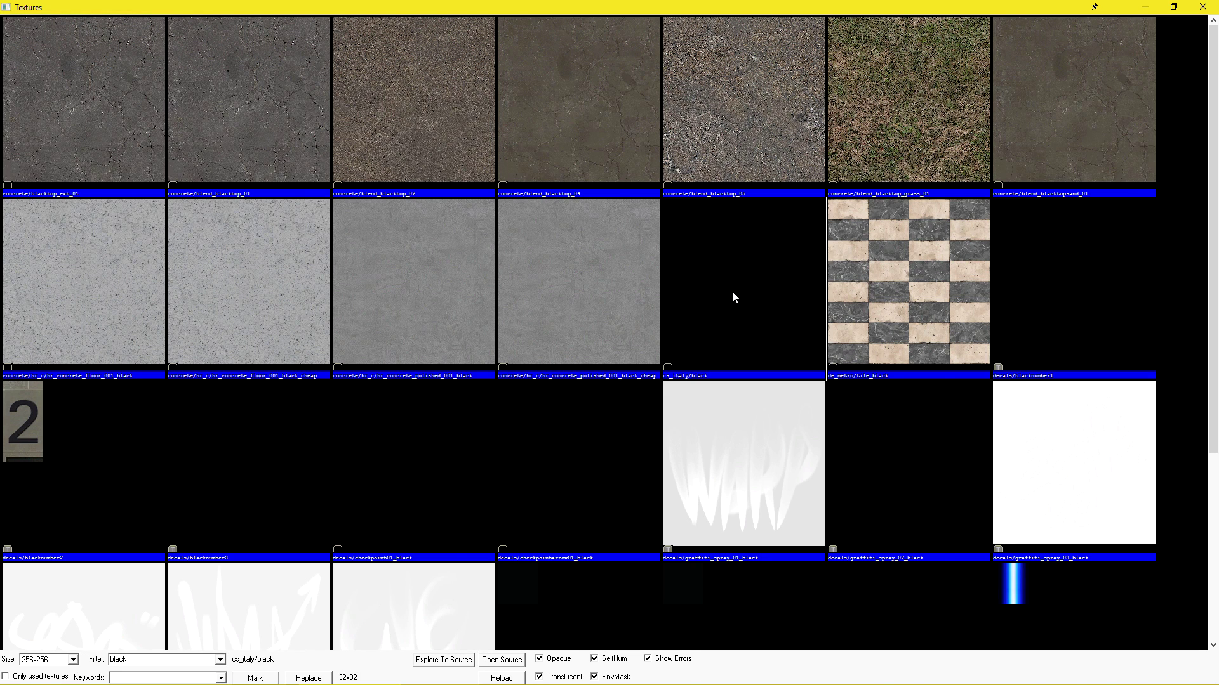
double_click(732, 291)
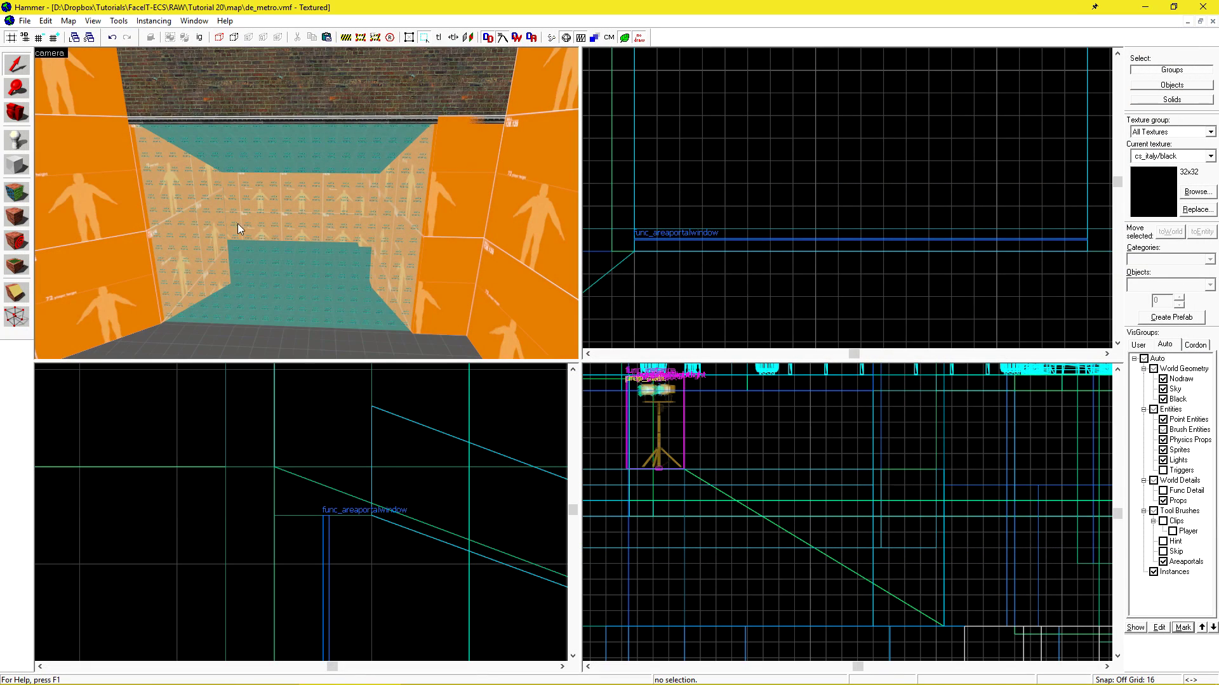
- Create a black brush enclosing the area portal window, 320 units wide, 5 units thick and 264 units high
scroll(622, 248, "up", 11)
key("shift+b")
left_click_drag(683, 190, 998, 249)
scroll(675, 225, "down", 7)
scroll(775, 233, "down", 10)
scroll(904, 226, "up", 14)
key("Return")
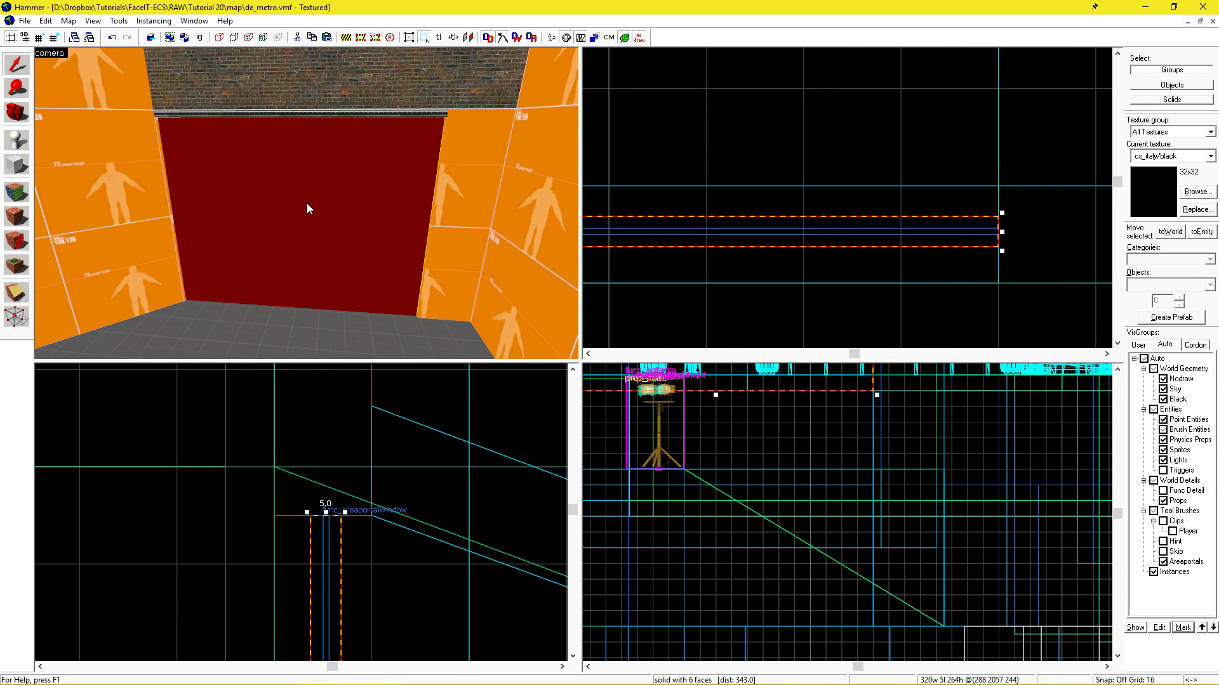
- Turn the black brush into a func_brush entity named Areaportal_window
key("ctrl+t")
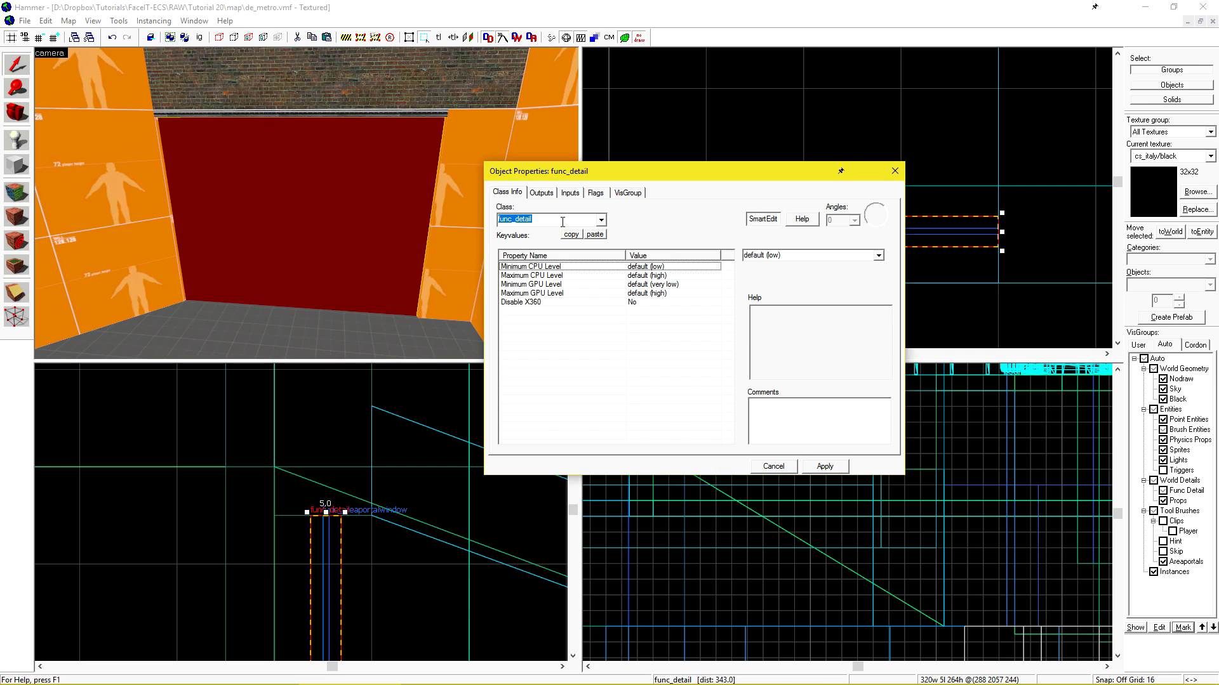
type("func_bru")
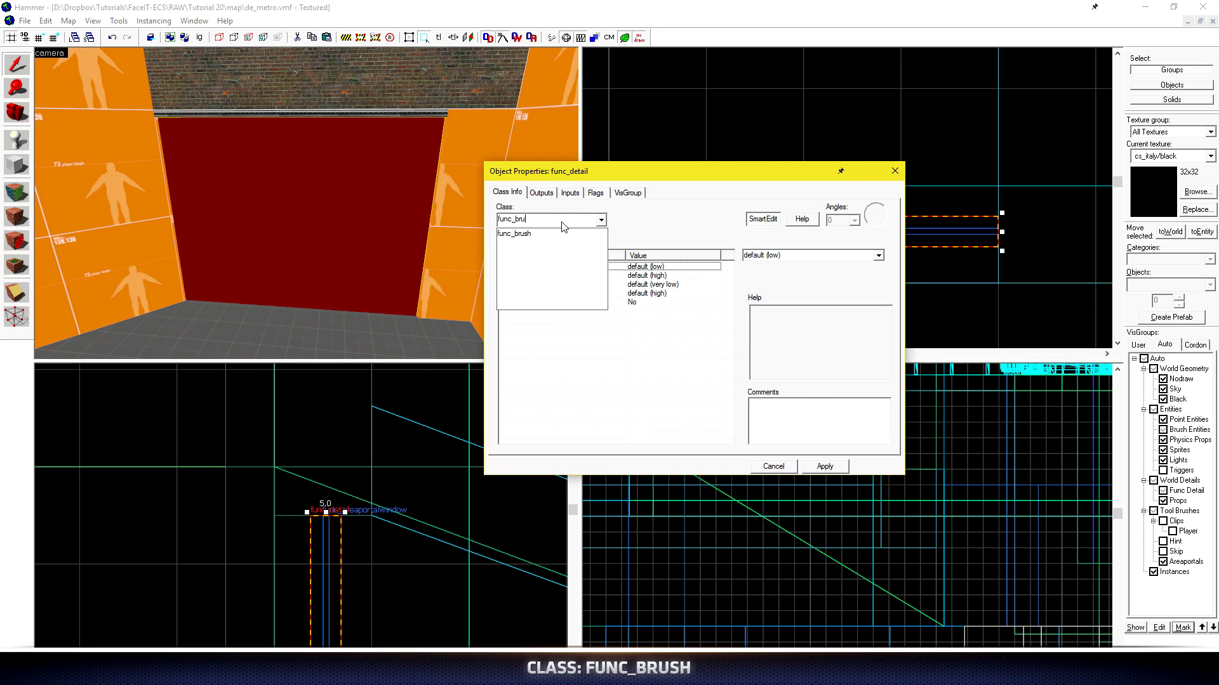
left_click(563, 234)
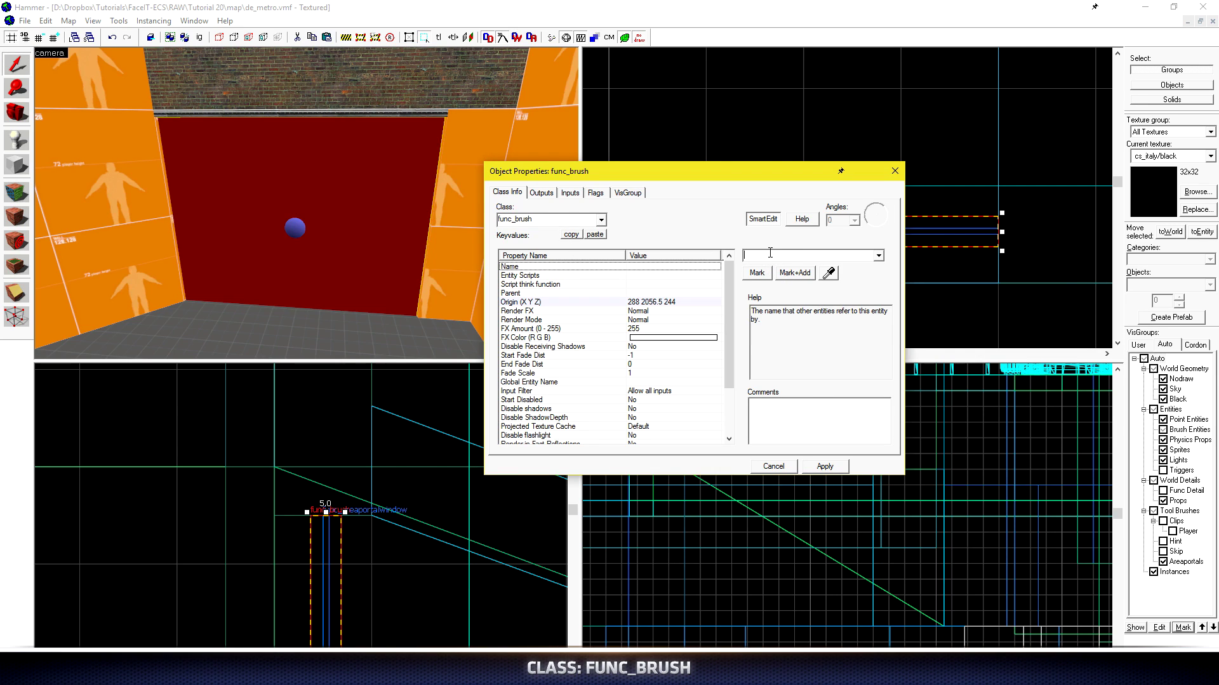
type("Areapor")
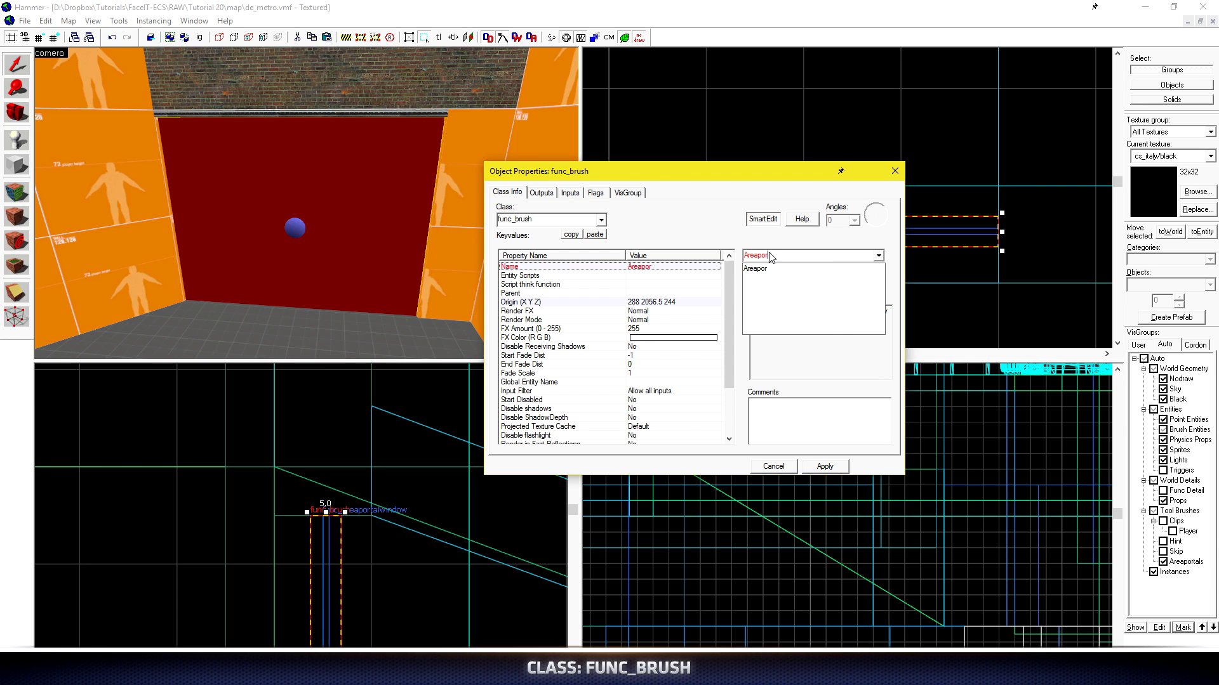
type("tal_window")
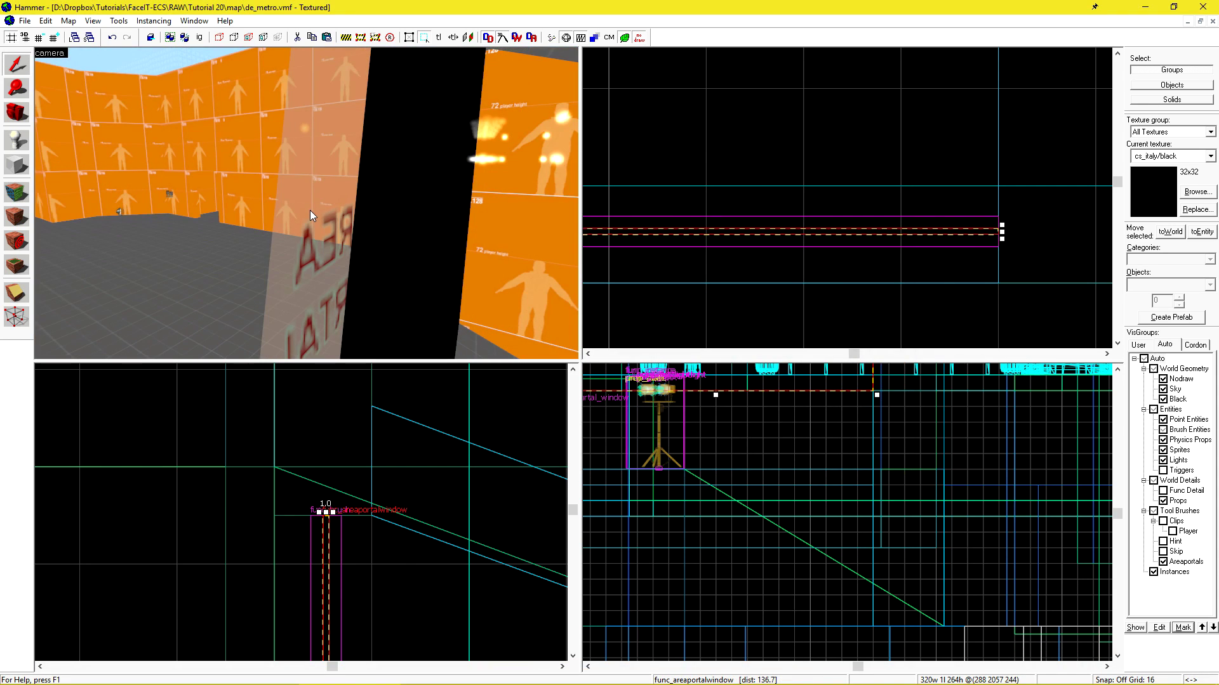
- Set the func_areaportalwindow's rendered window to the black Areaportal_window brush by picking it in the 3D view
key("alt+Return")
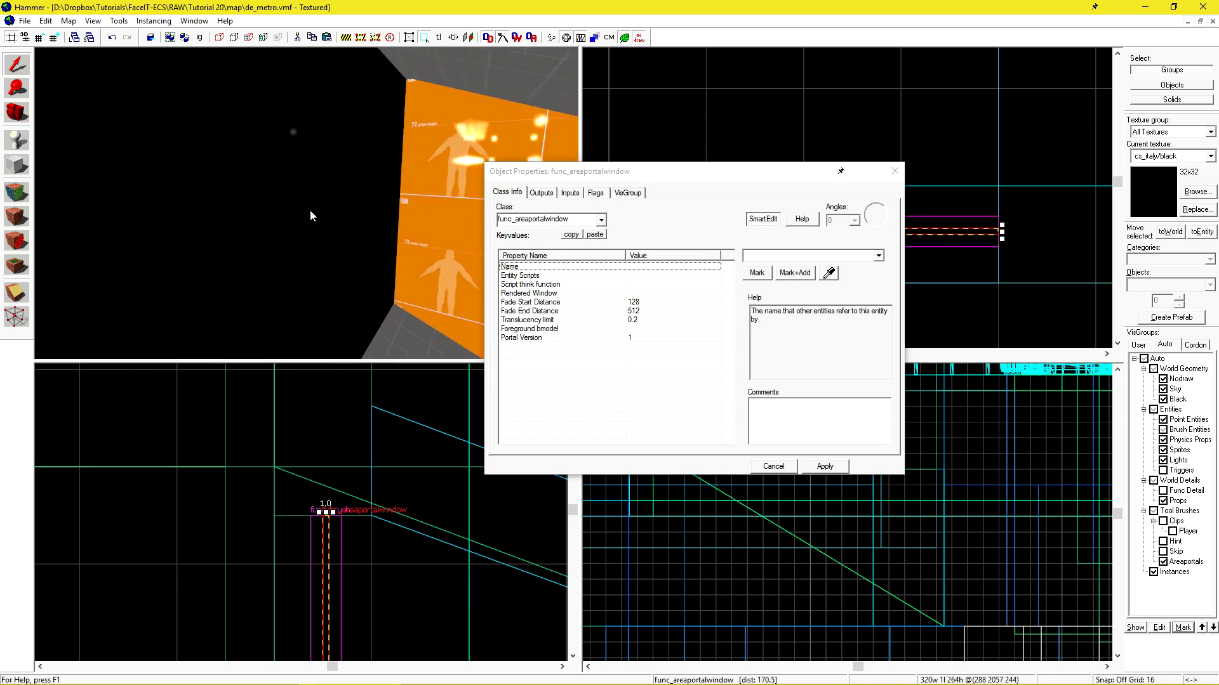
scroll(310, 210, "up", 3)
scroll(309, 211, "down", 4)
left_click(533, 295)
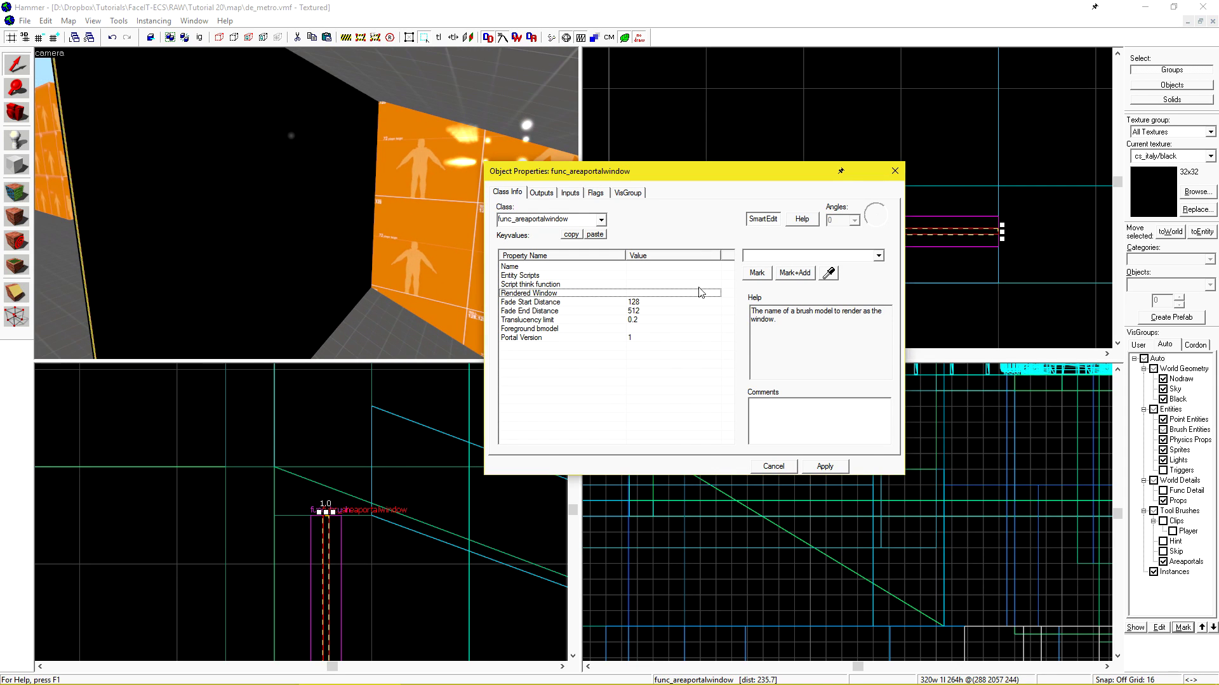
left_click(829, 273)
left_click(311, 230)
- Review the fade start distance, fade end distance and translucency limit, then apply the area portal window's properties and close them
left_click(606, 319)
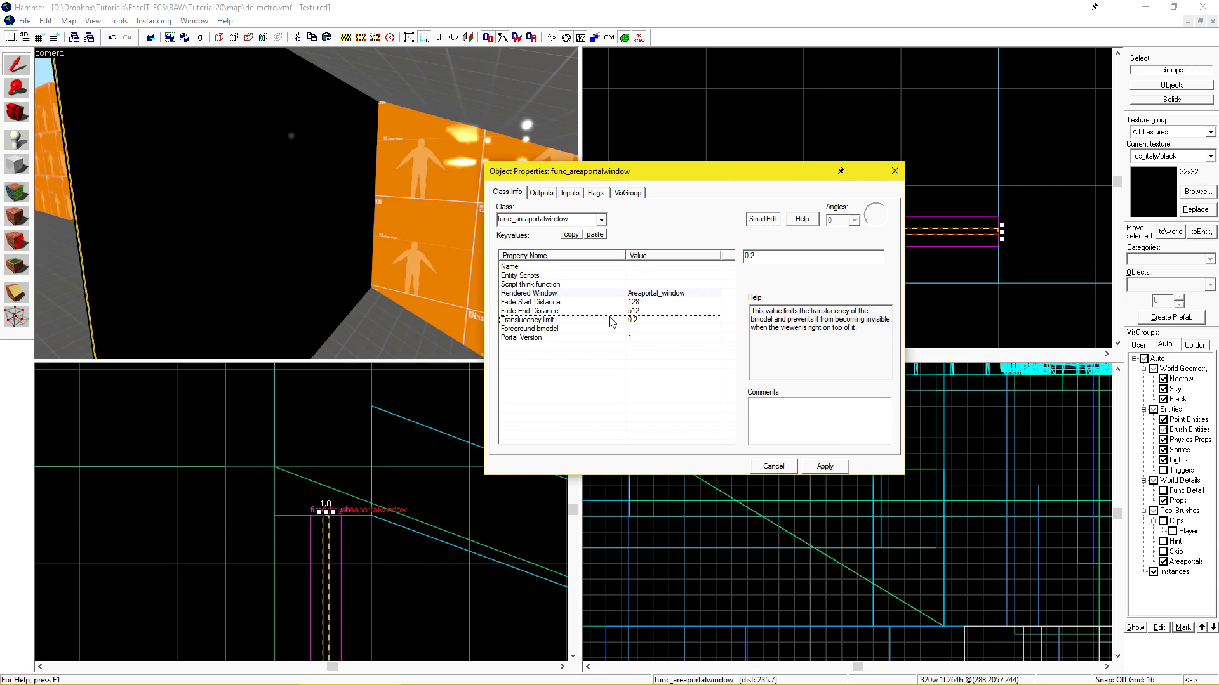
left_click(552, 302)
left_click(551, 311)
left_click(550, 303)
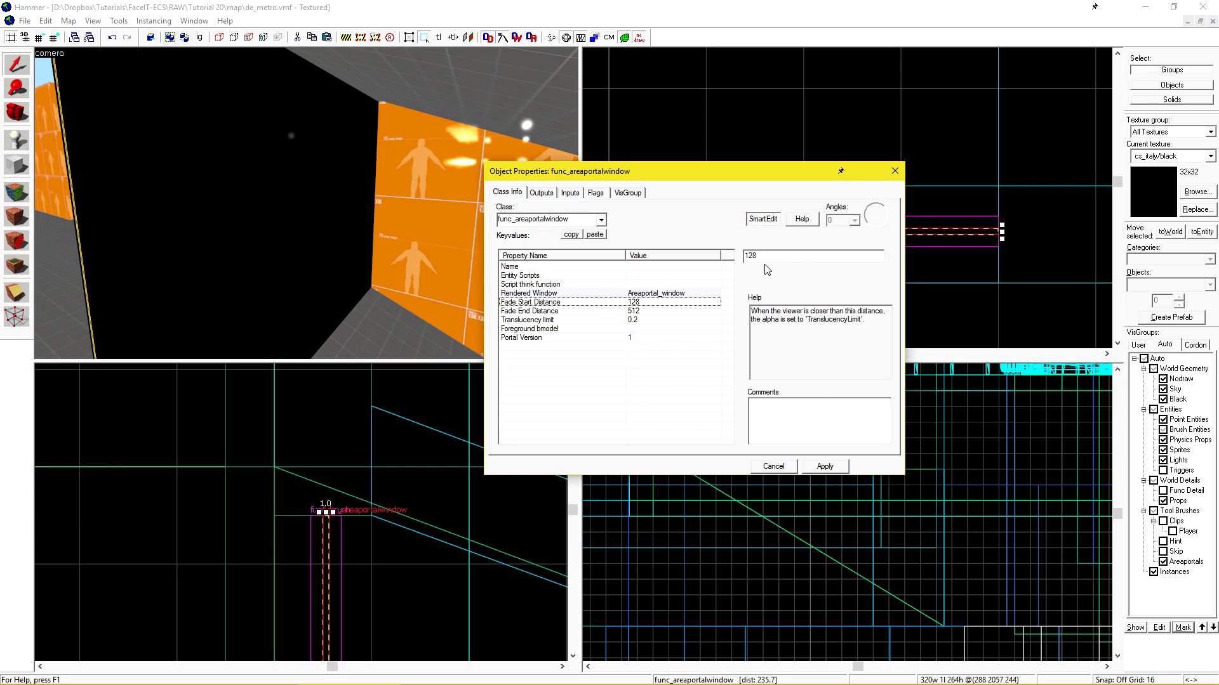
key("Down")
key("Down")
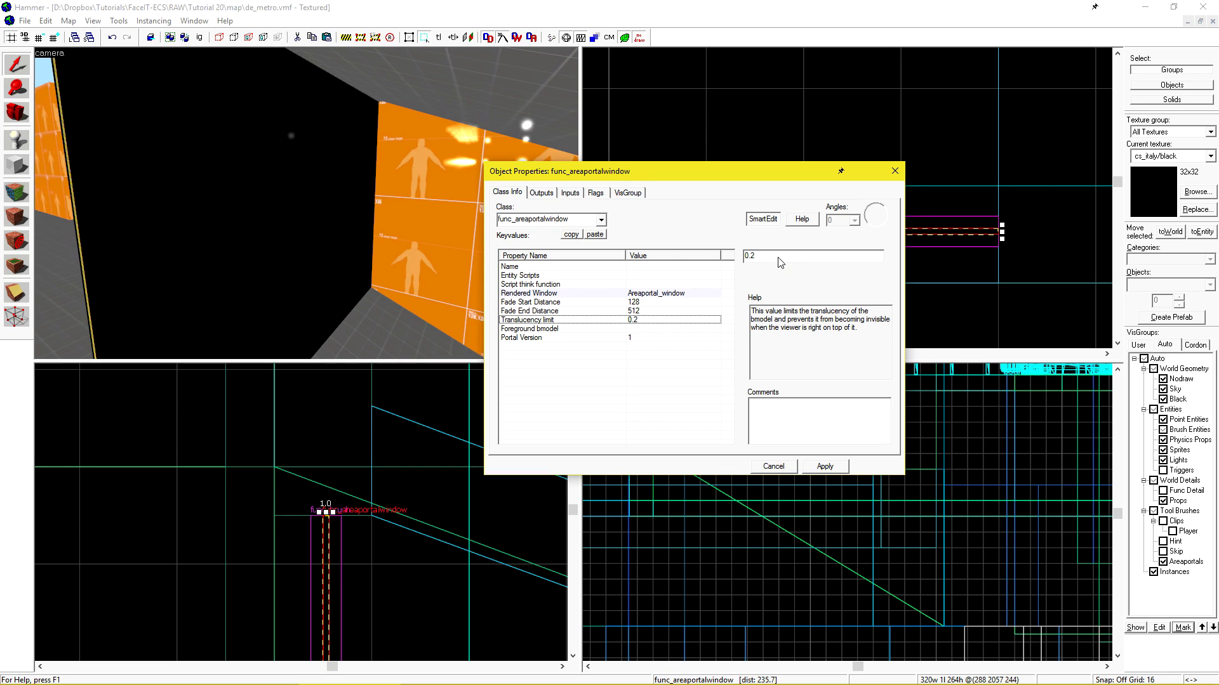
left_click(829, 467)
left_click(775, 467)
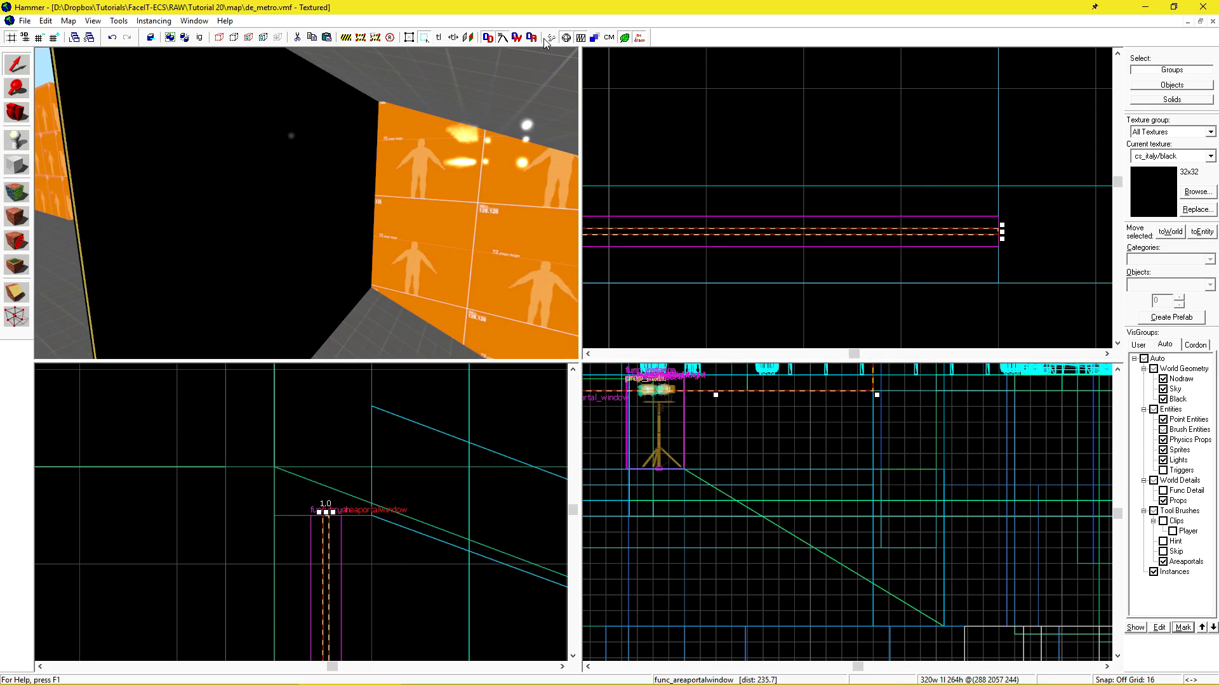
- Switch to Counter-Strike and walk toward and away from the black opening to examine how the area portal window fades with distance
left_click(544, 39)
left_click(695, 424)
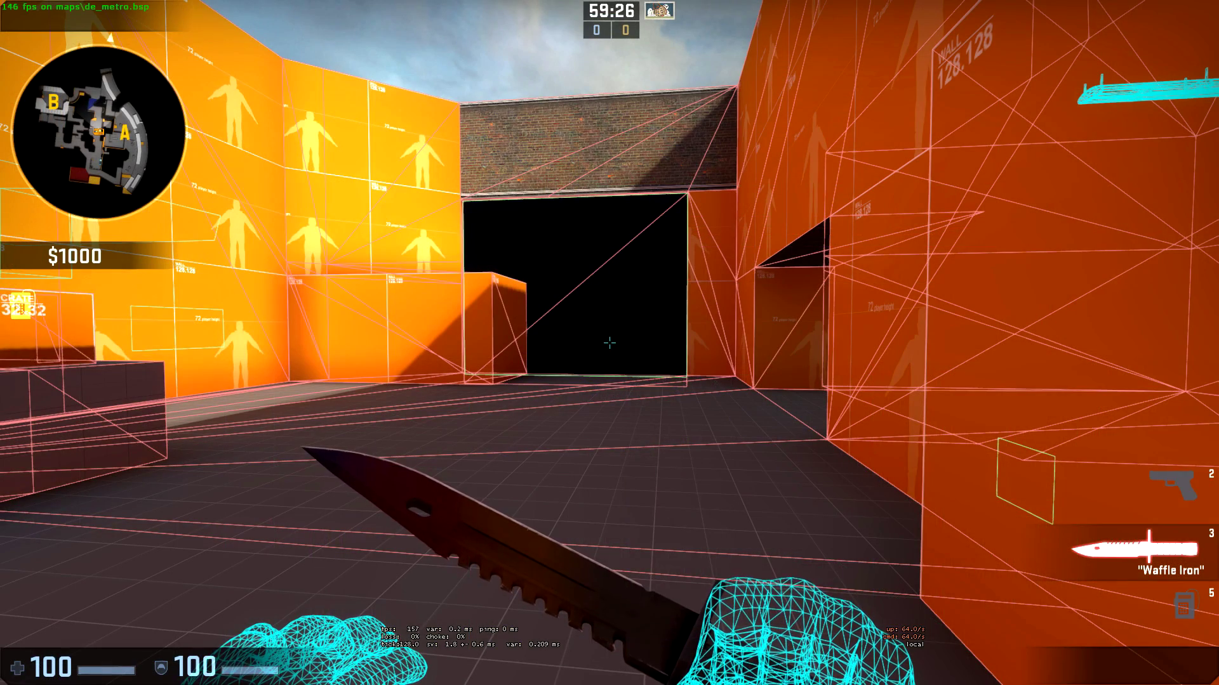
key("w")
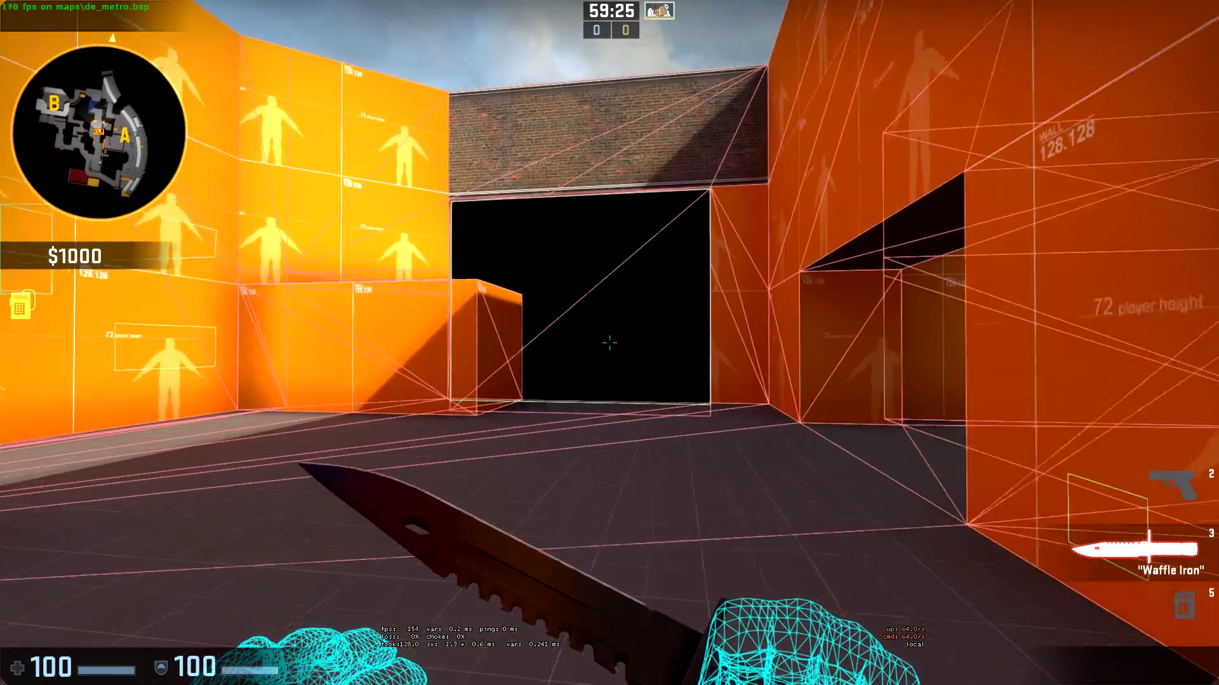
key("w")
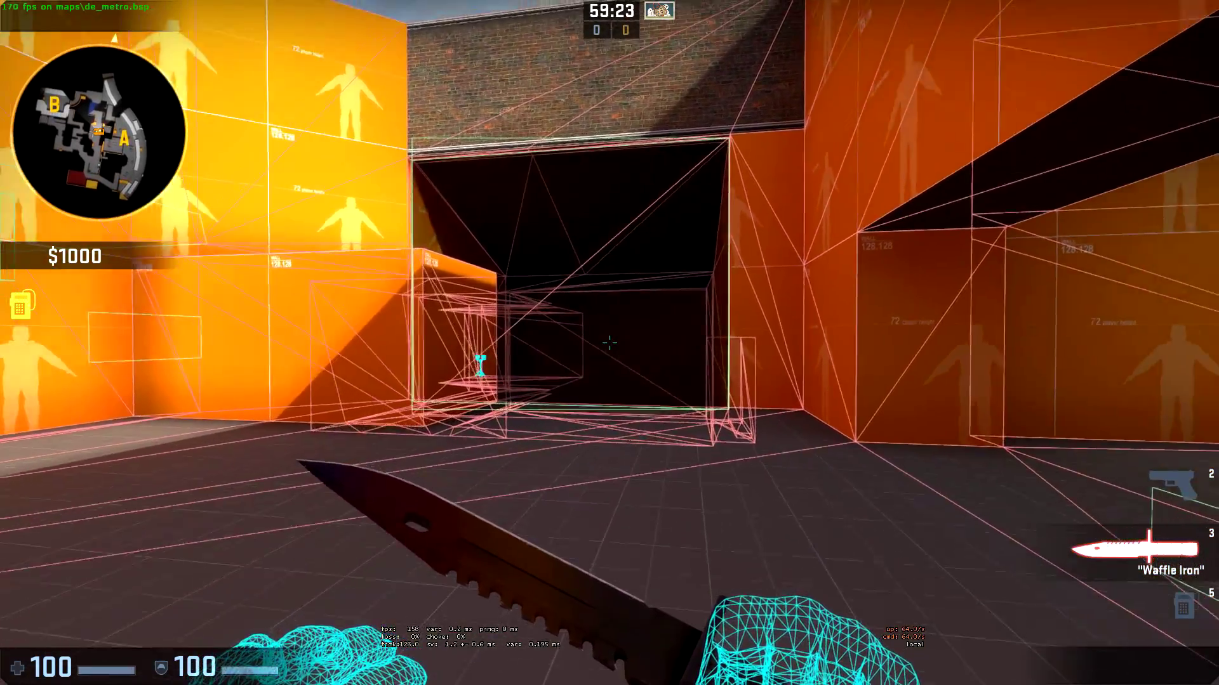
key("s")
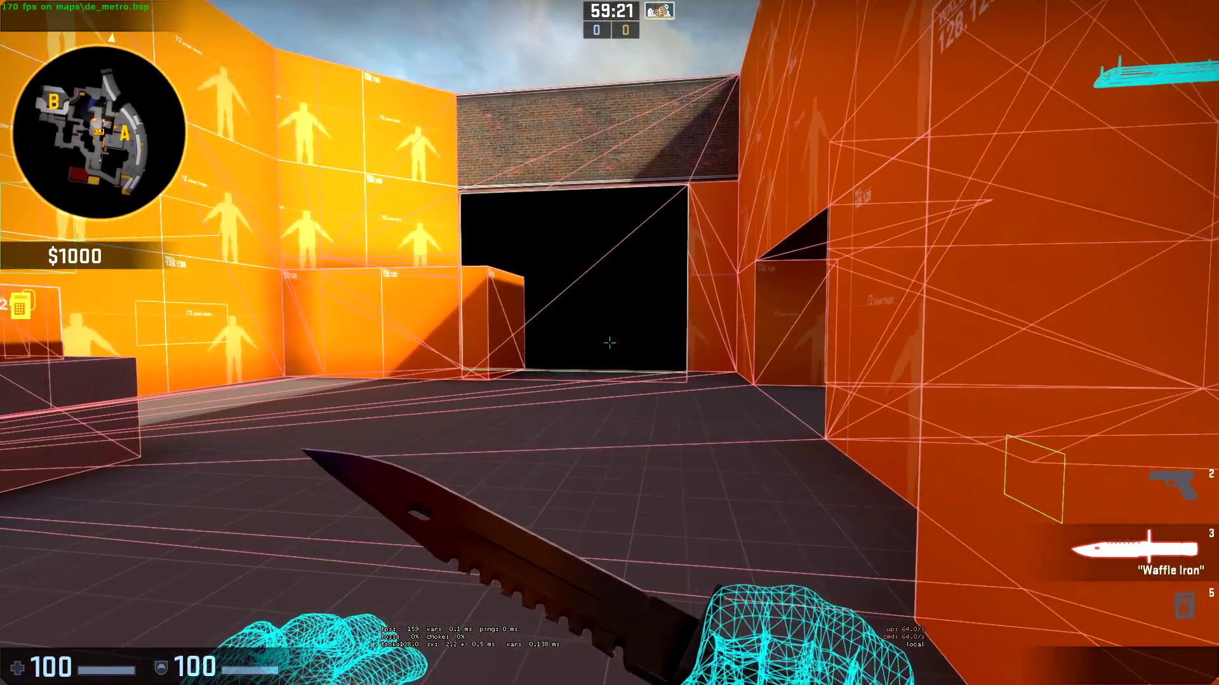
key("w")
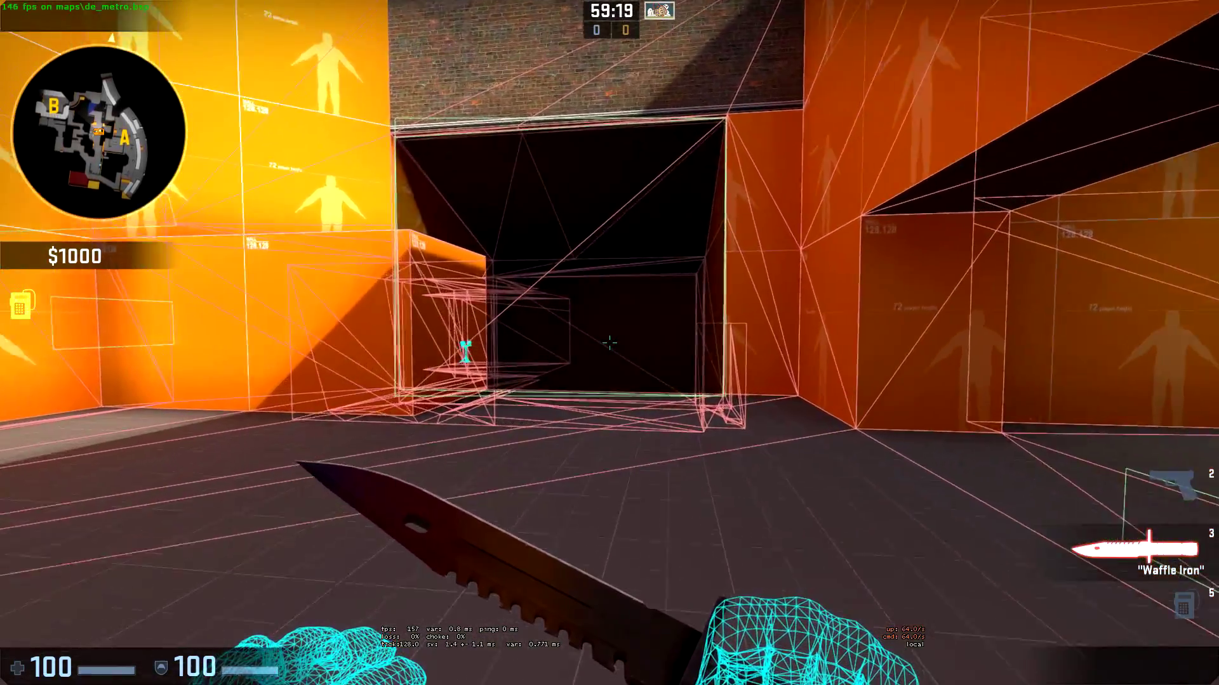
key("w")
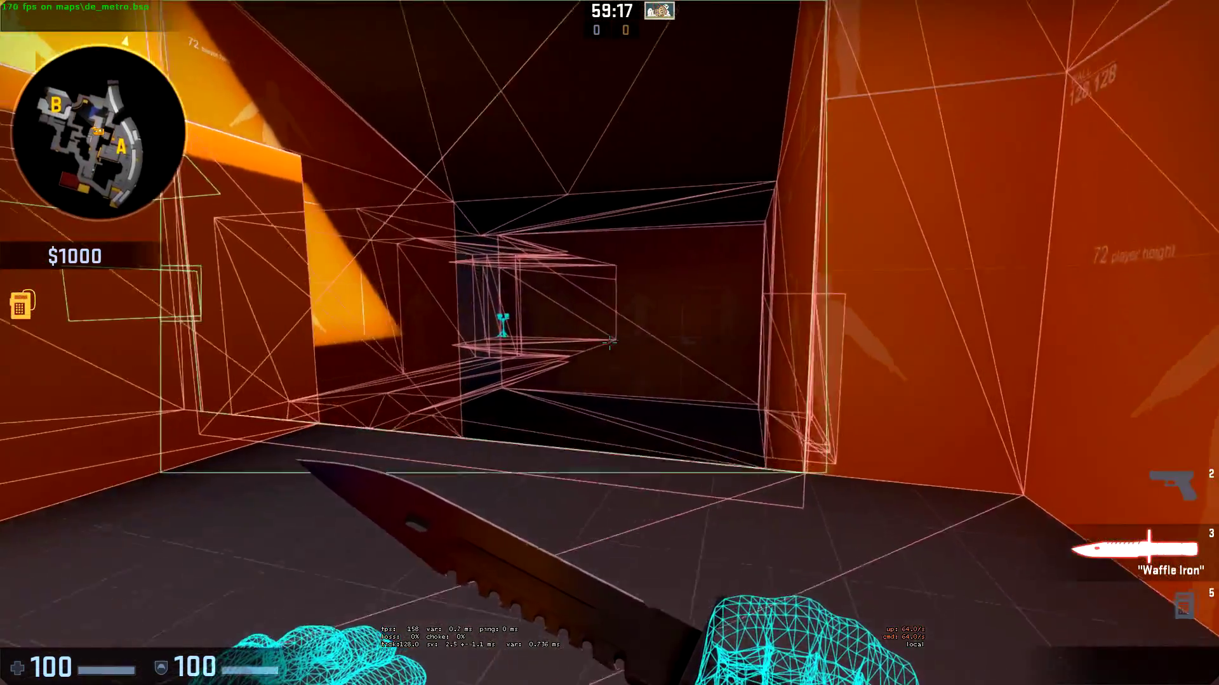
key("w")
key("s")
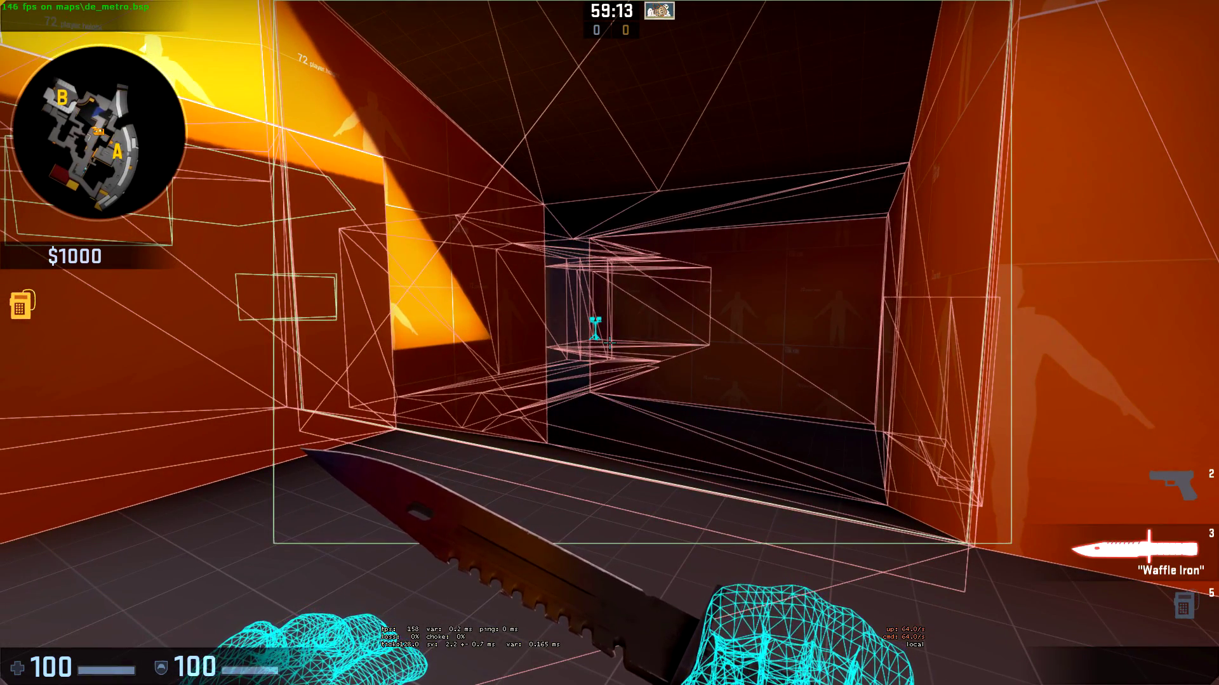
key("a")
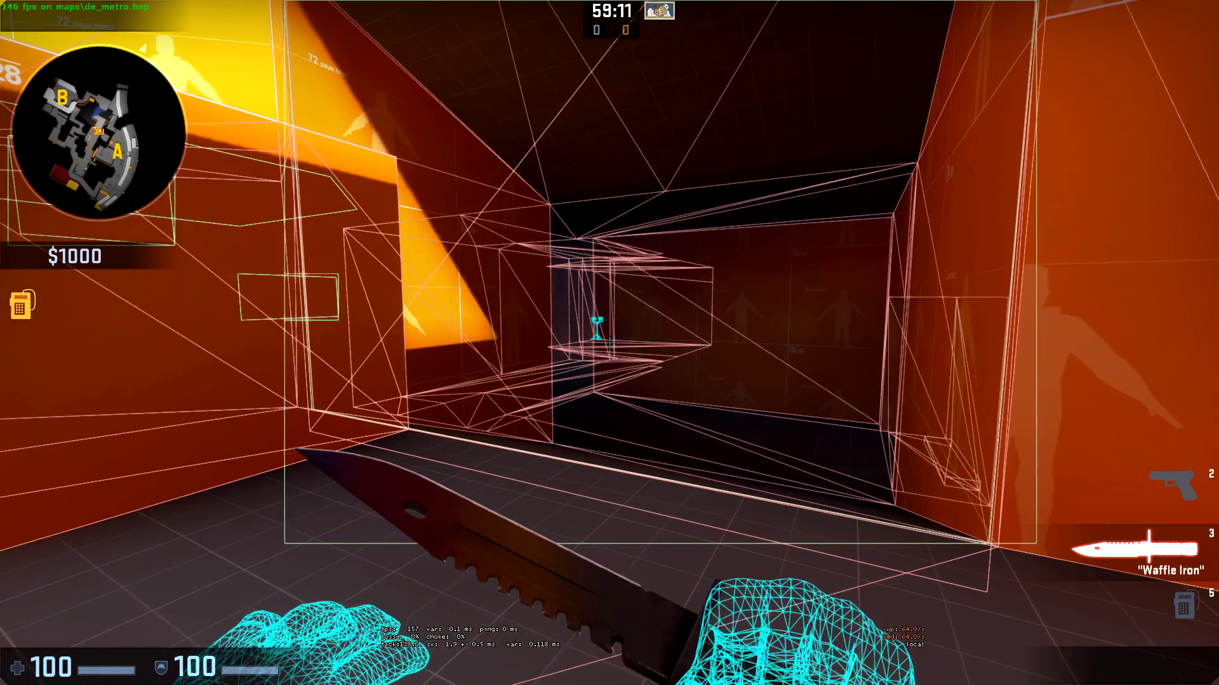
- Move around the area portal window opening to examine the wireframe geometry rendered beyond it up close
key("d")
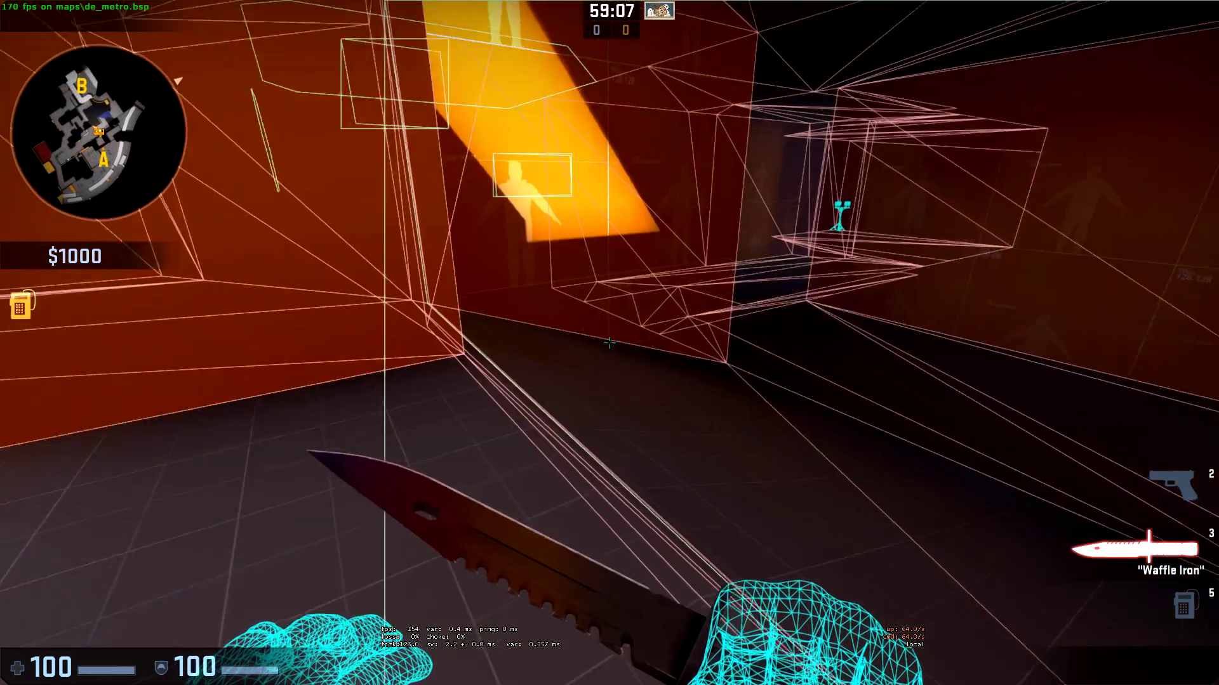
key("w")
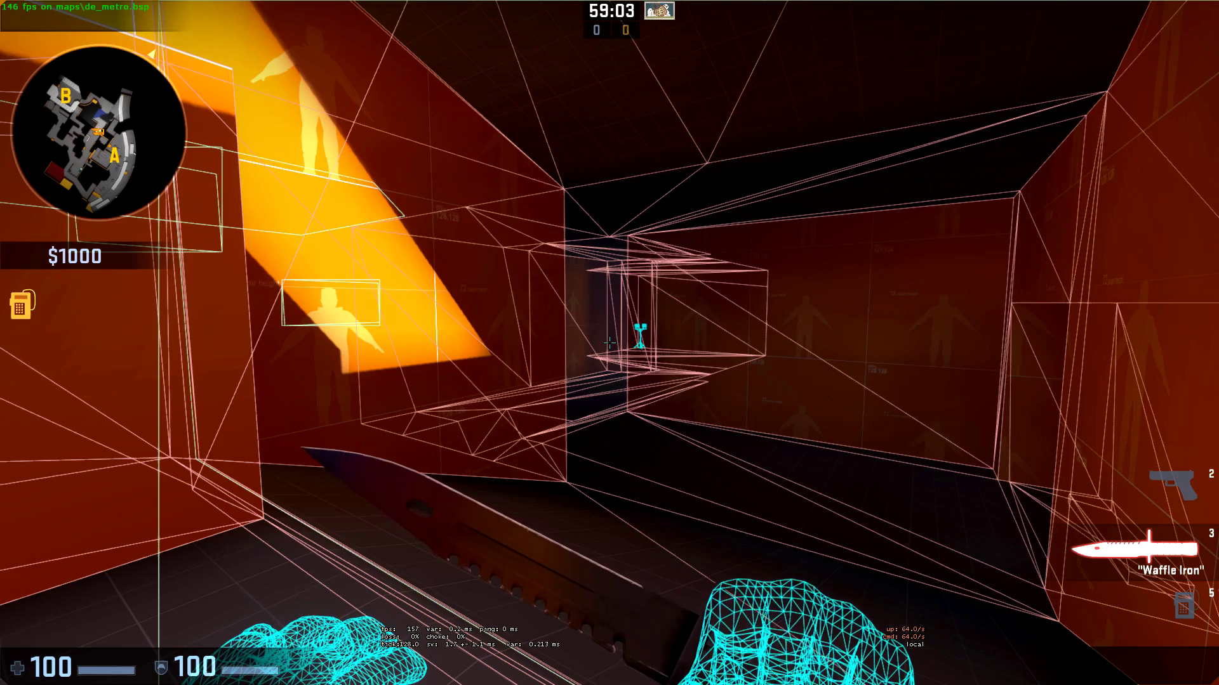
key("a")
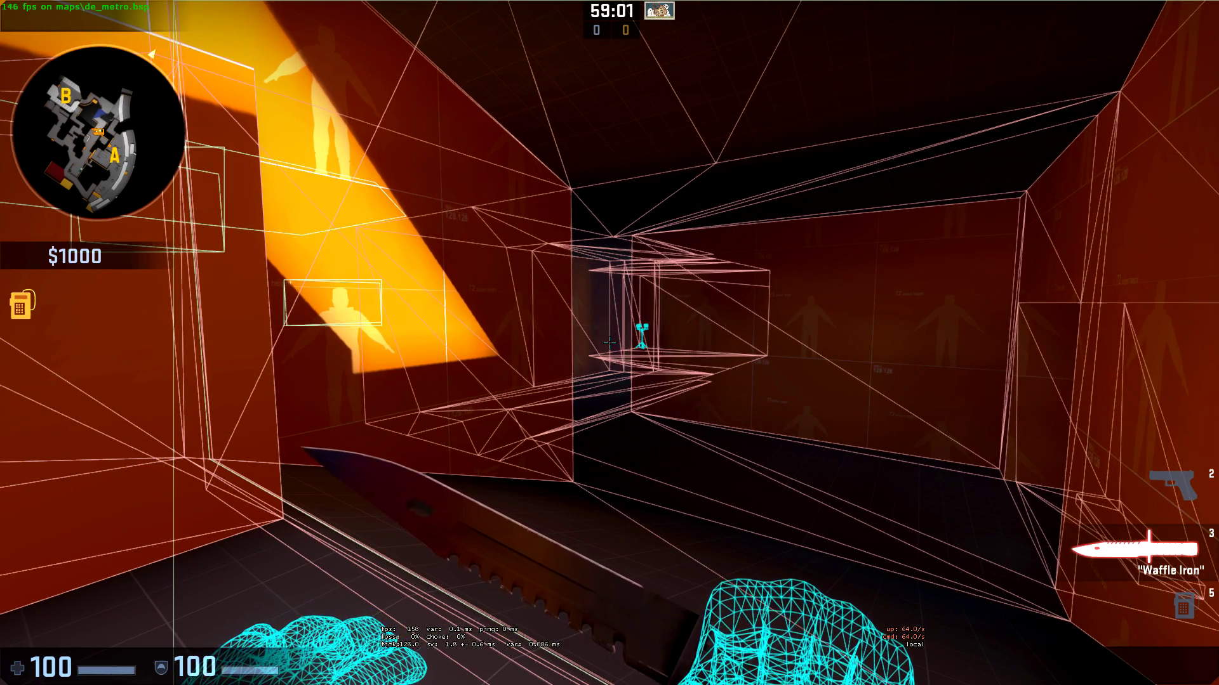
key("w")
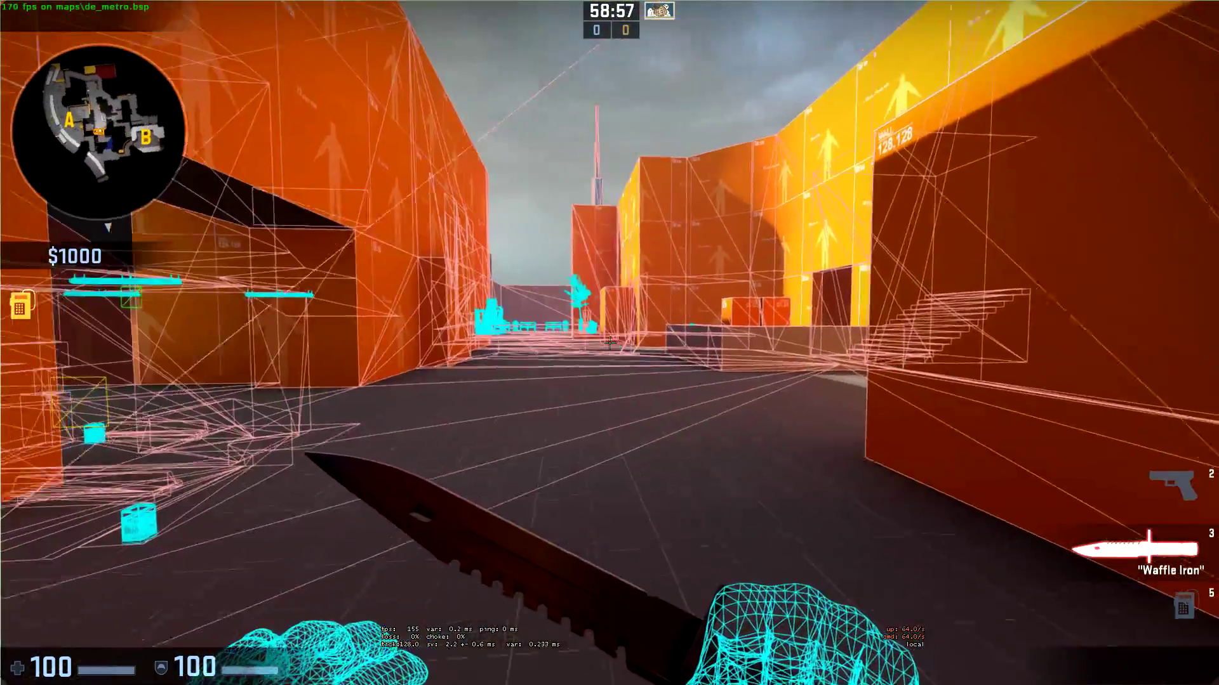
- Walk across the map to the closed double doors and examine from several angles what is rendered behind them
key("w")
key("s")
key("w")
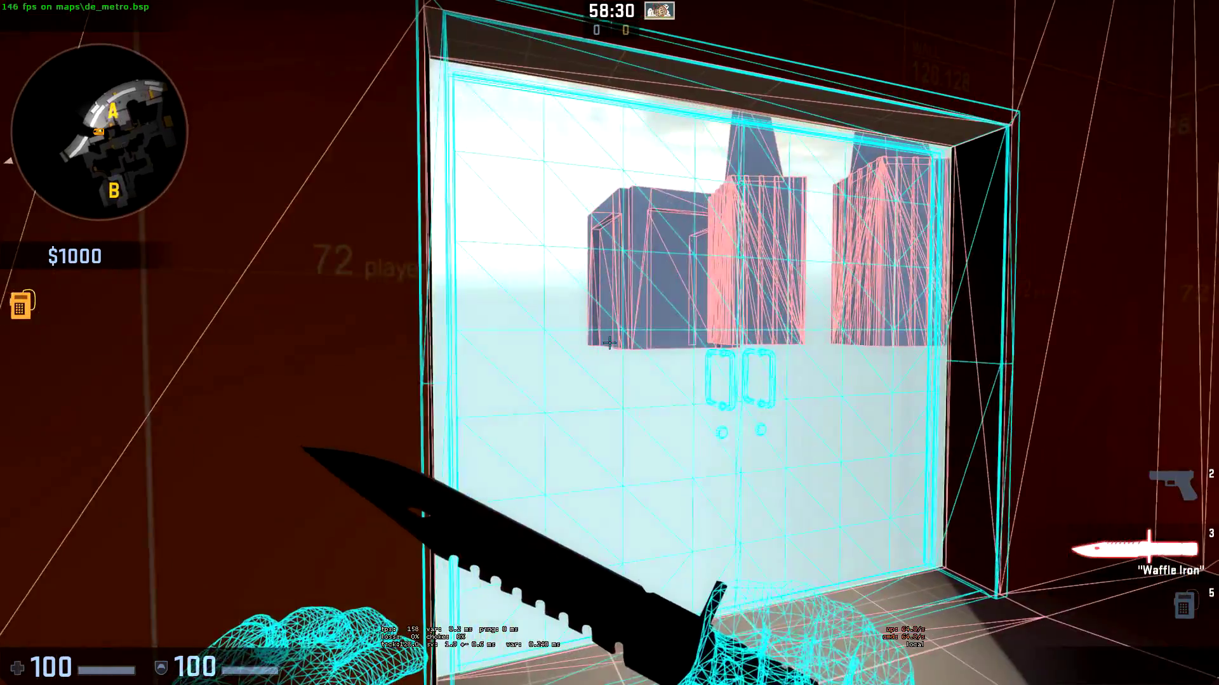
key("a")
key("d")
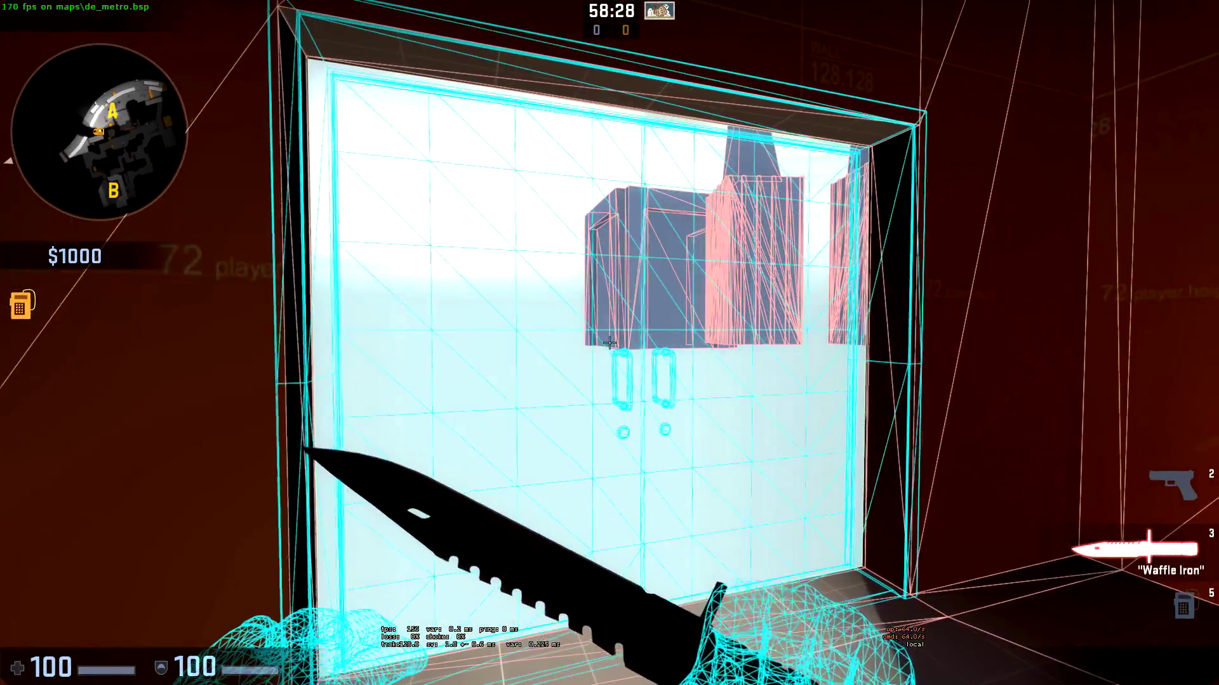
key("d")
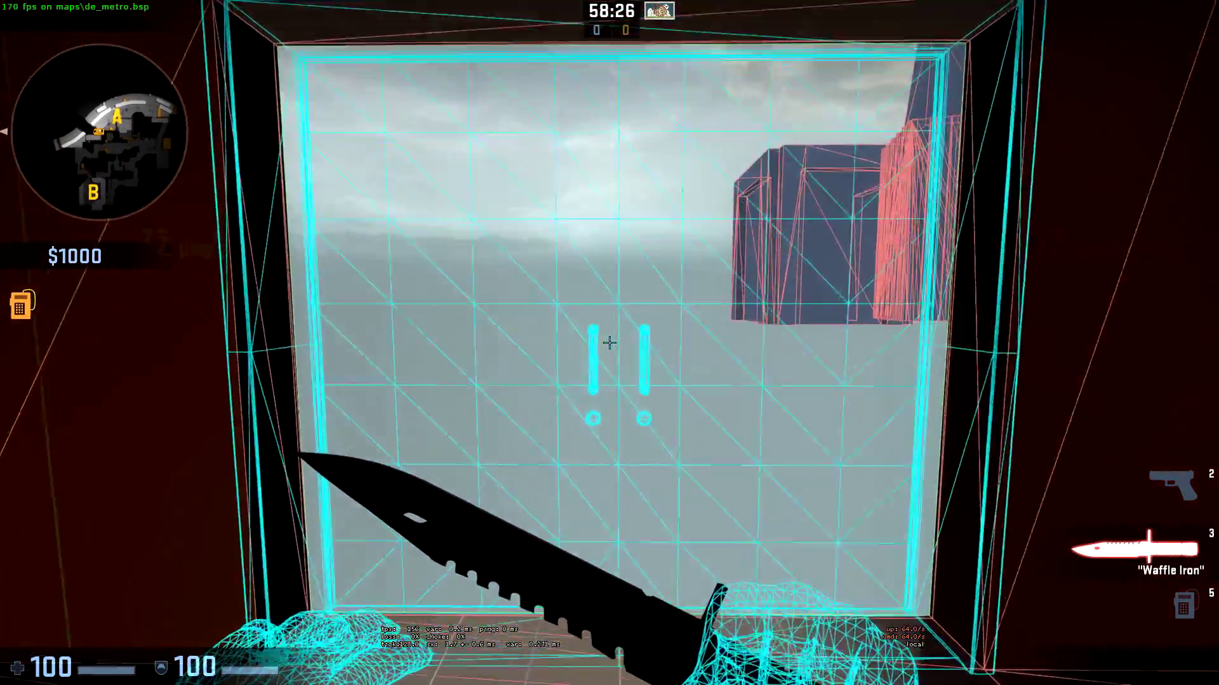
- Open and close the double doors repeatedly, walking through and back, to examine how the door-linked area portal switches rendering
key("e")
key("w")
key("s")
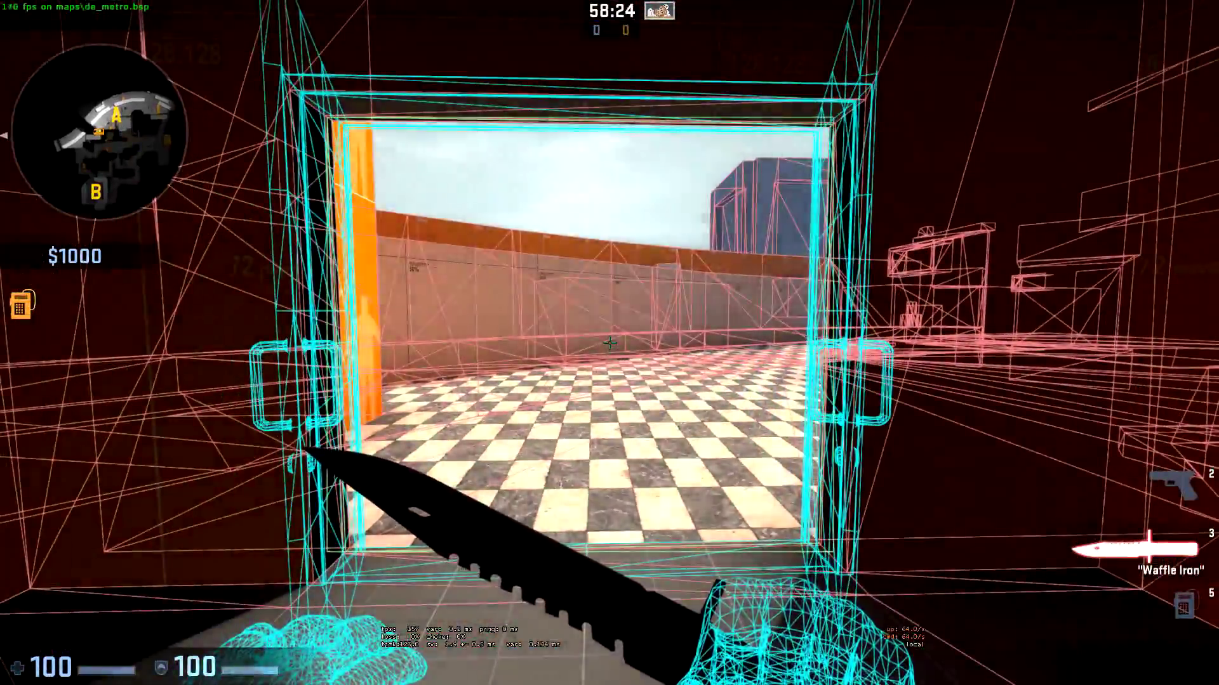
key("w")
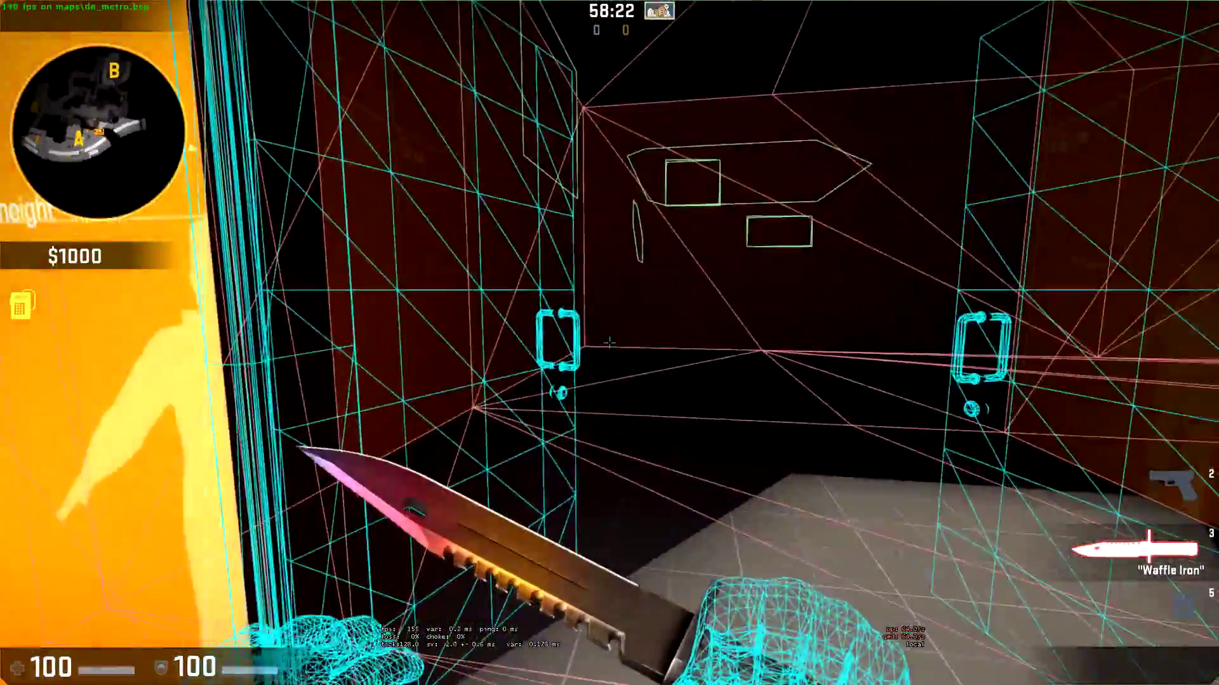
key("w")
key("s")
key("e")
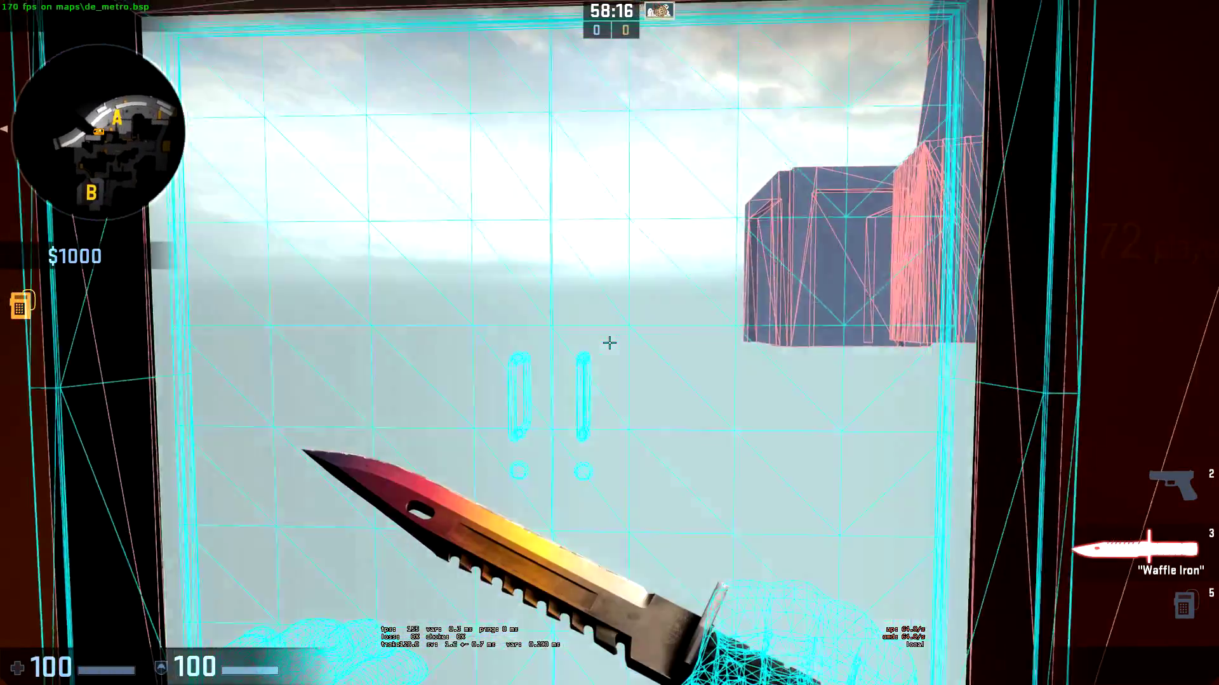
key("e")
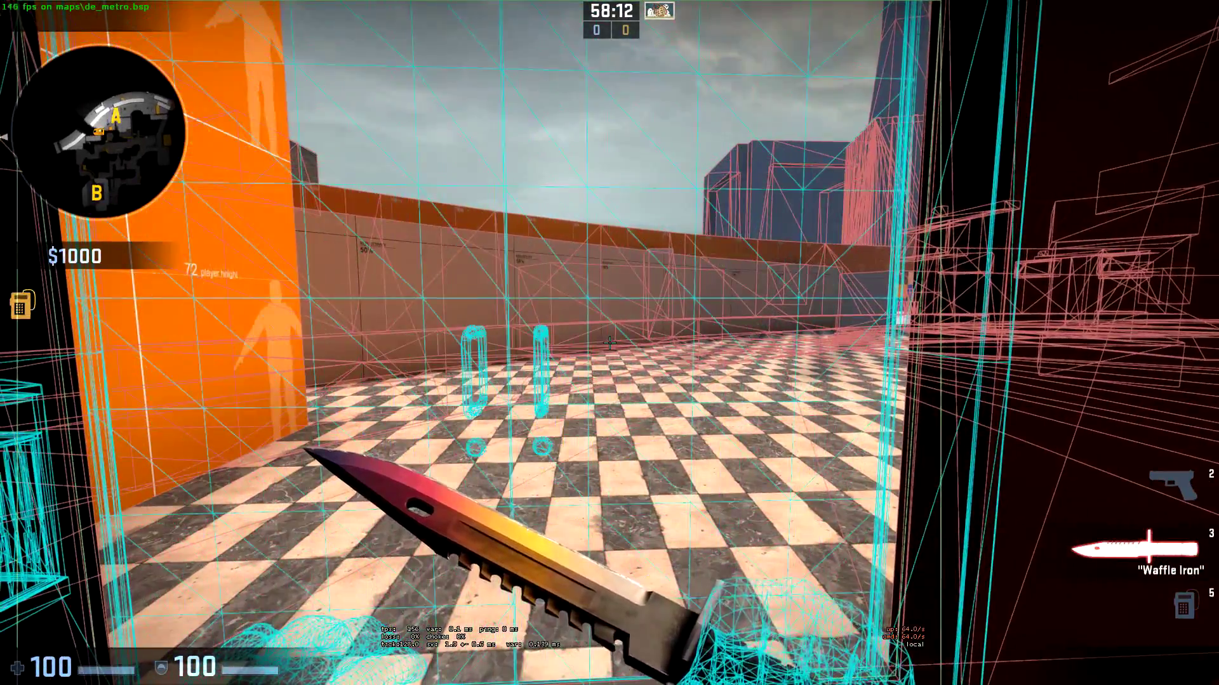
key("e")
- Blow up the closed double doors with a High Explosive Grenade and walk through the doorway to check the area portal
key("4")
key("w")
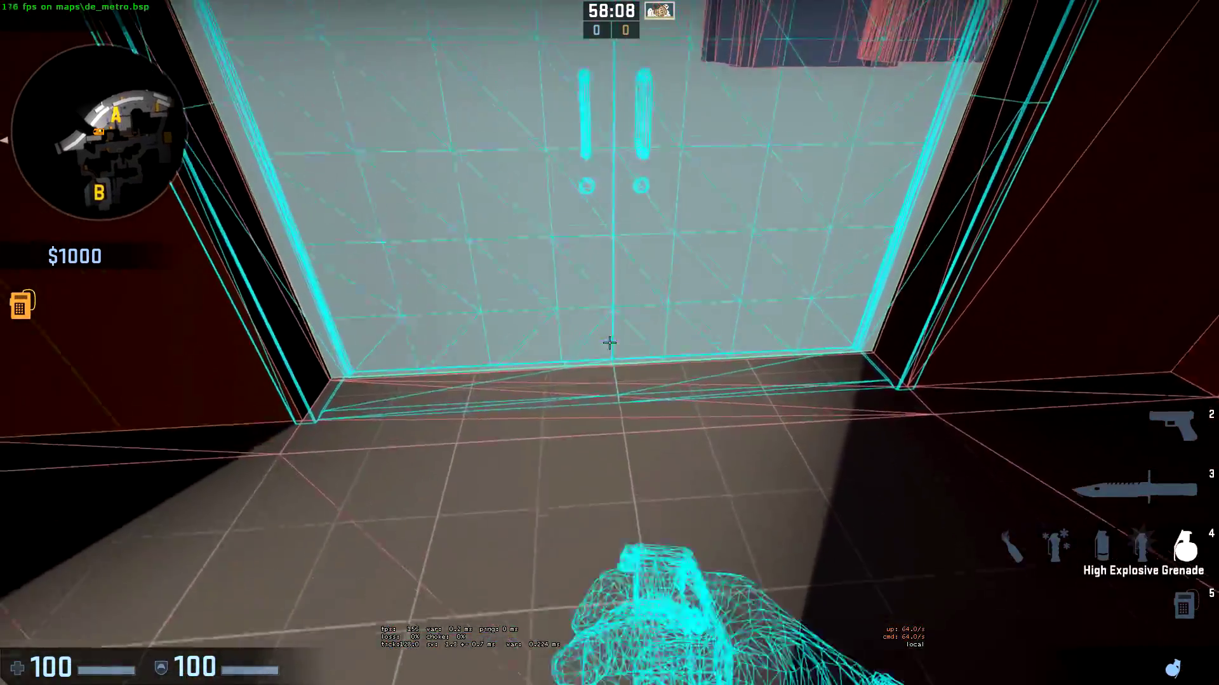
left_click(609, 343)
key("s")
key("3")
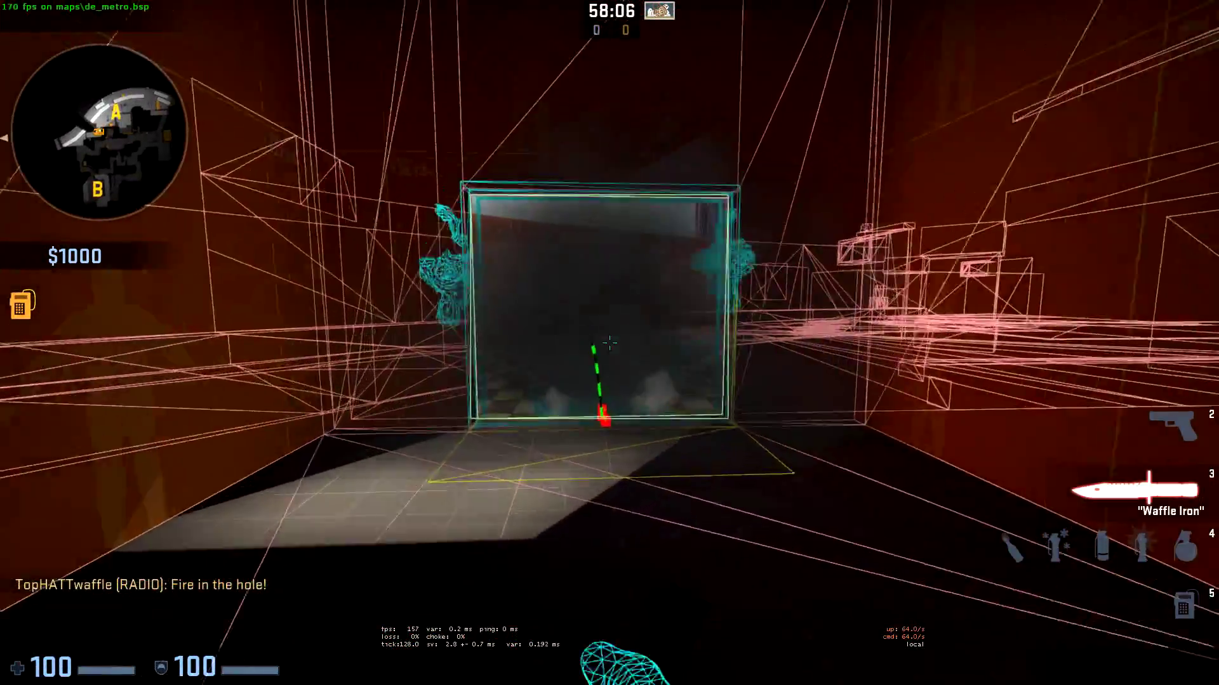
key("w")
key("w")
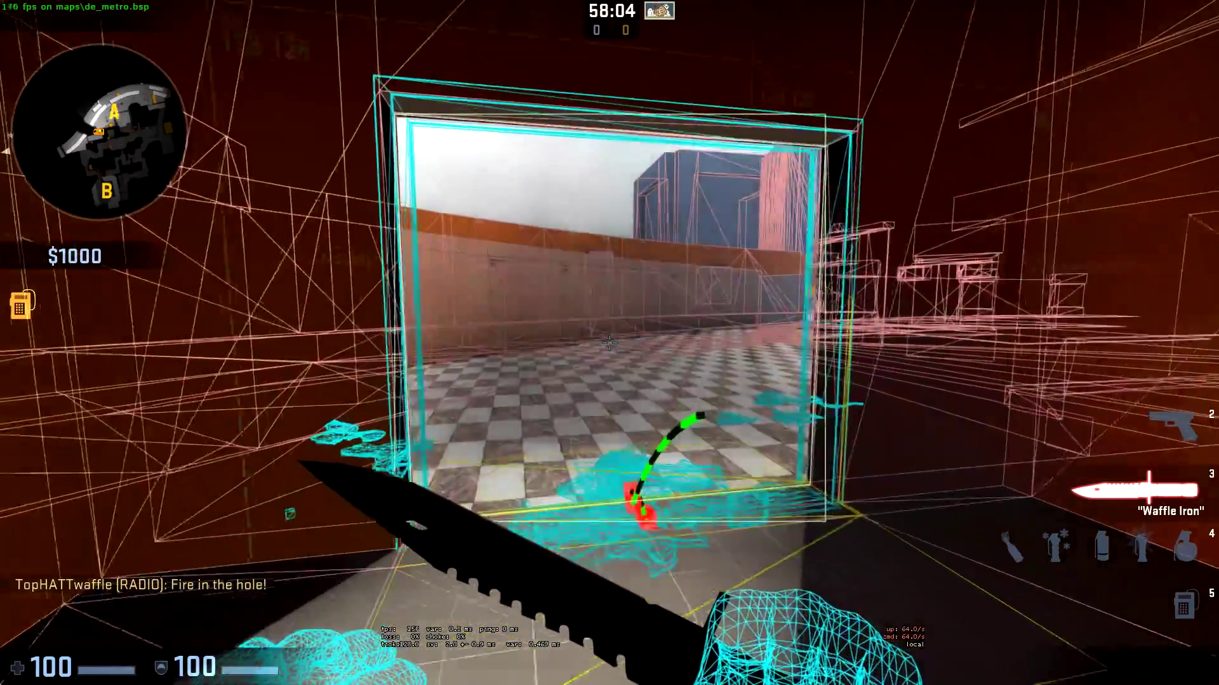
key("s")
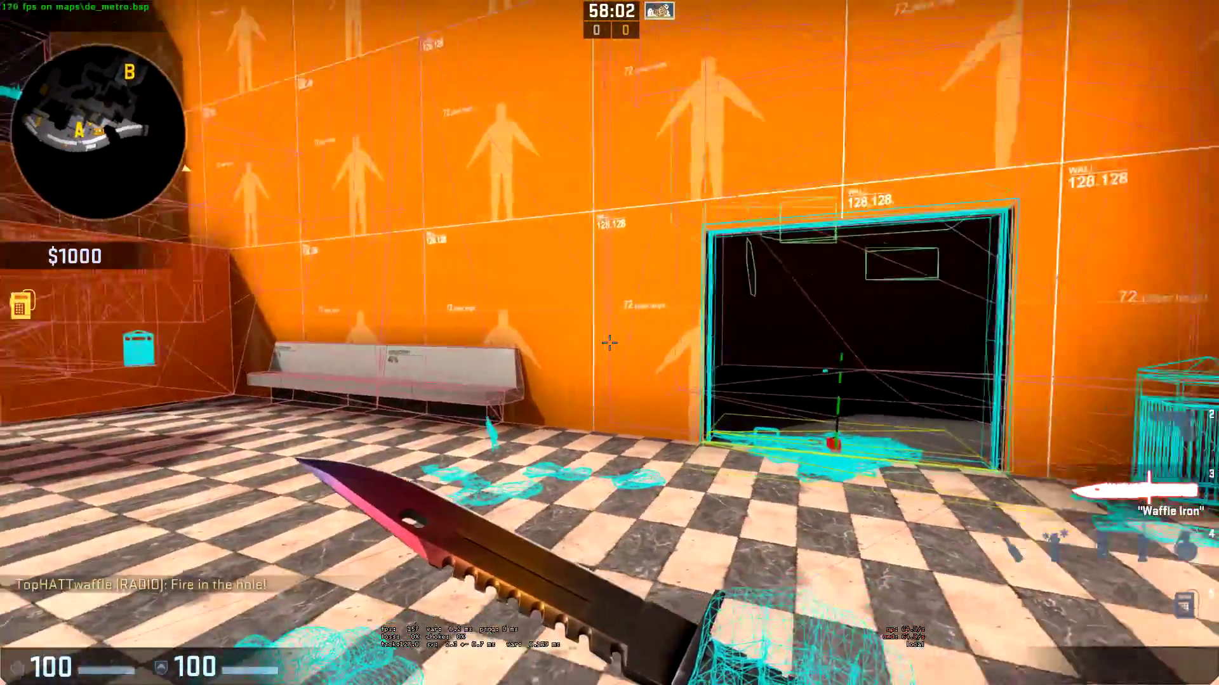